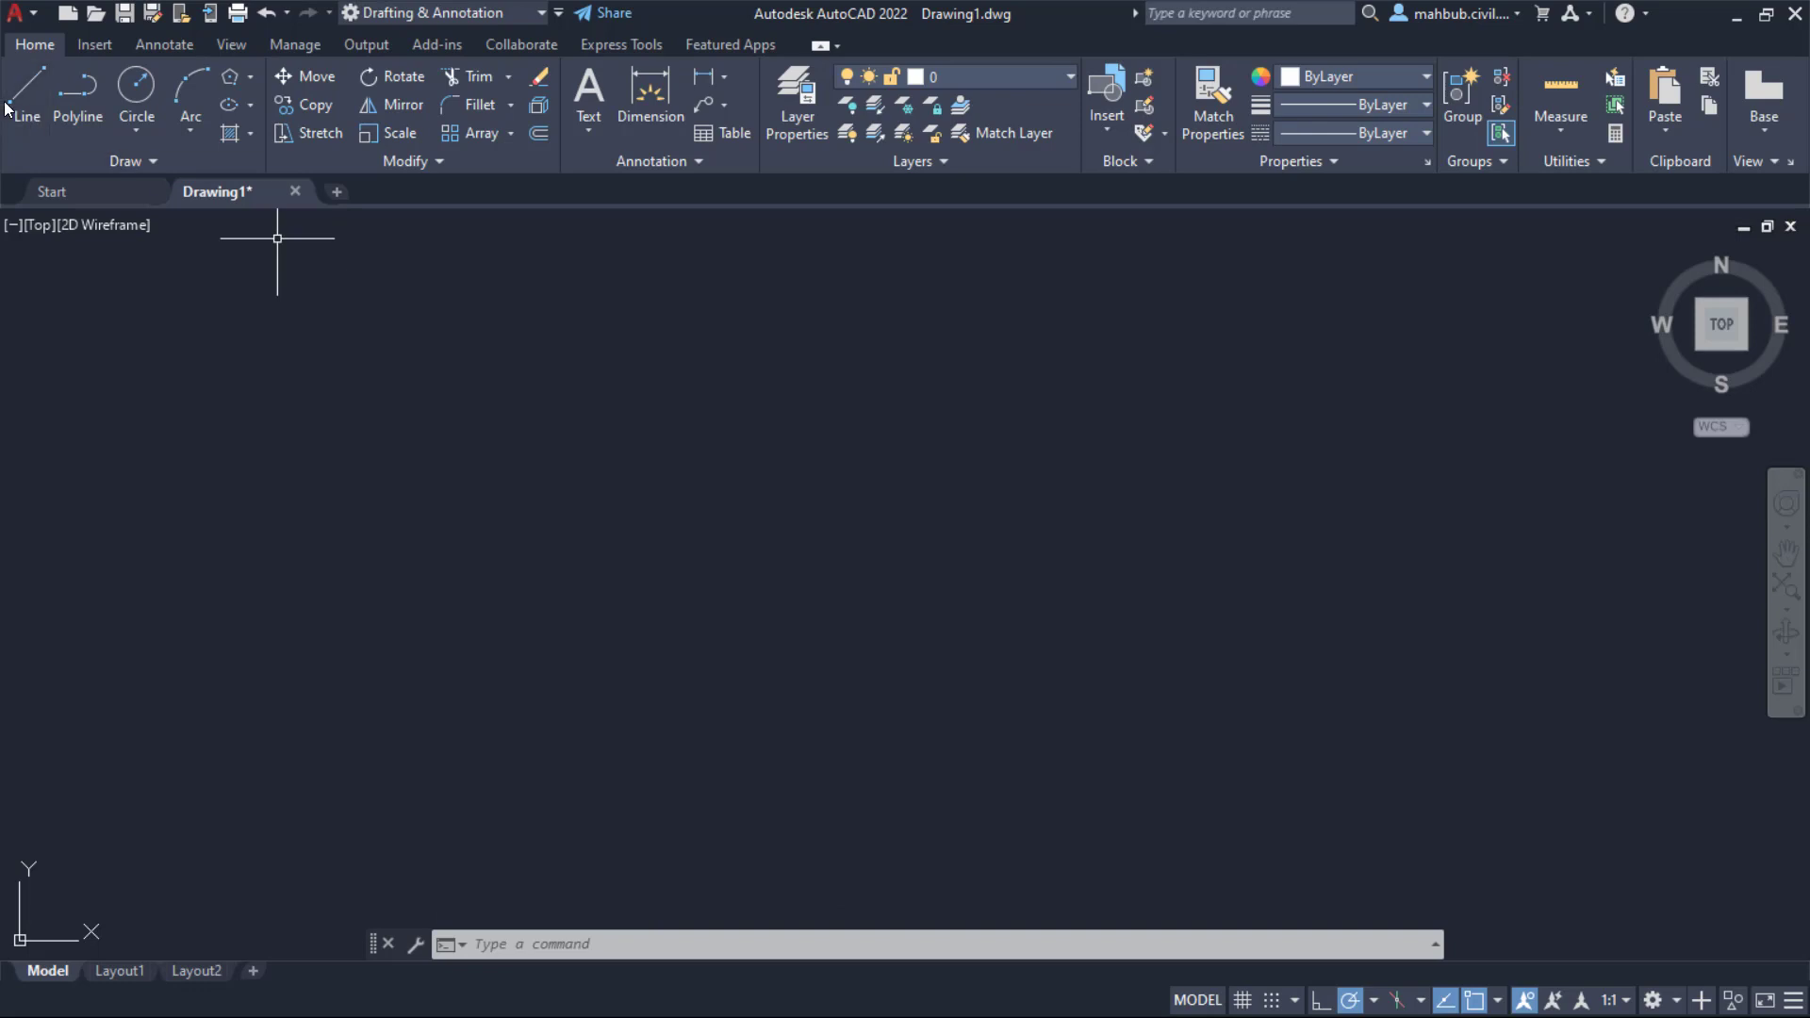
# Step: Draw a closed right triangle as a single polyline with a vertical side, a horizontal base and a sloping side
pyautogui.click(89, 89)
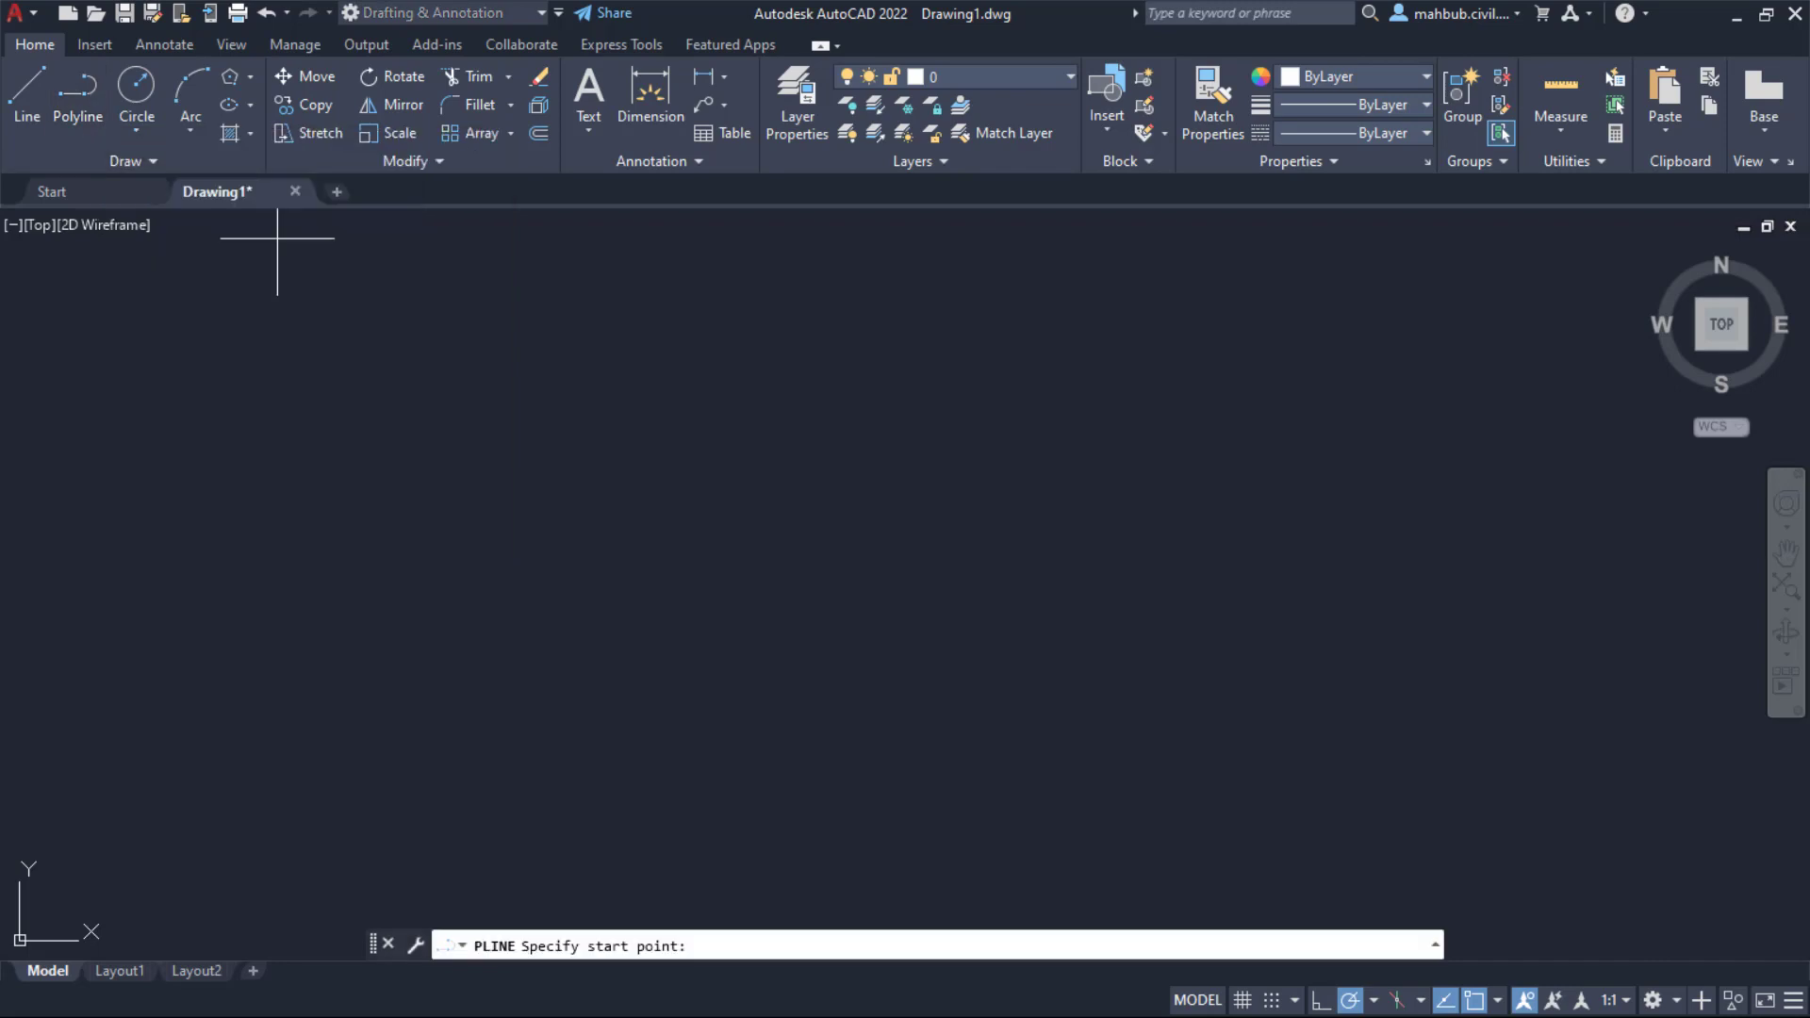
pyautogui.click(567, 424)
pyautogui.click(567, 649)
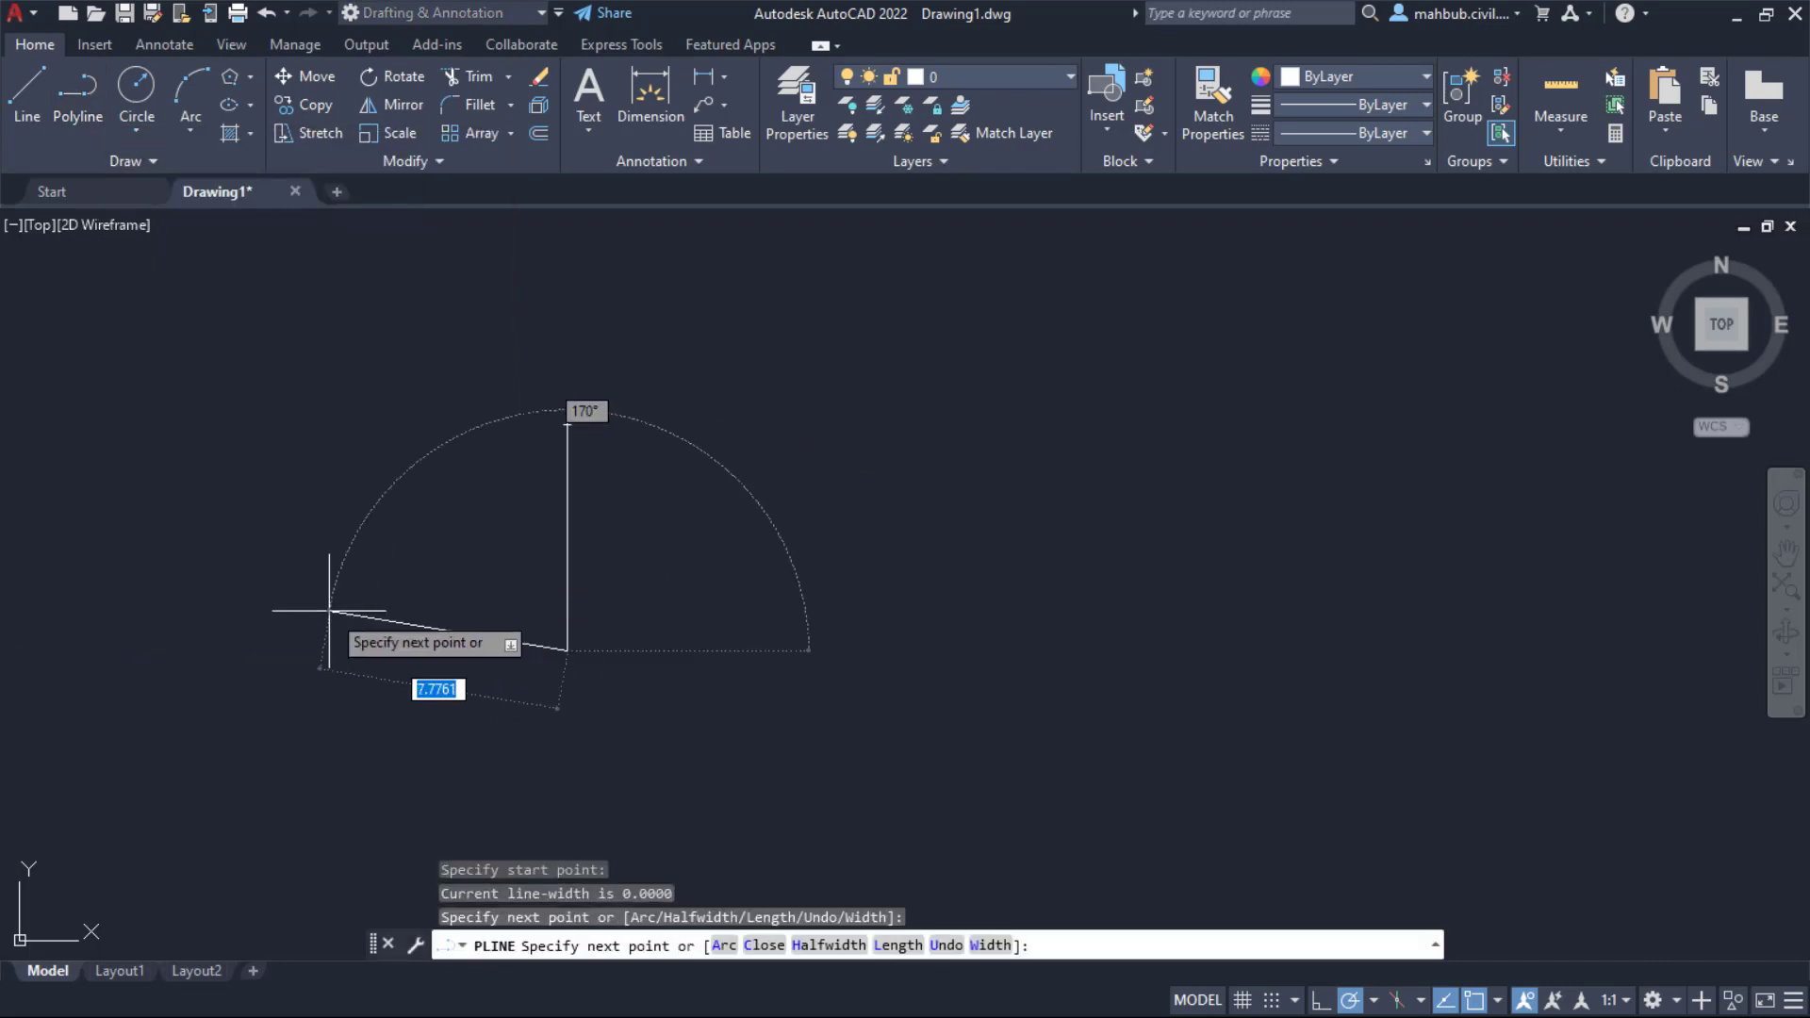
pyautogui.click(234, 649)
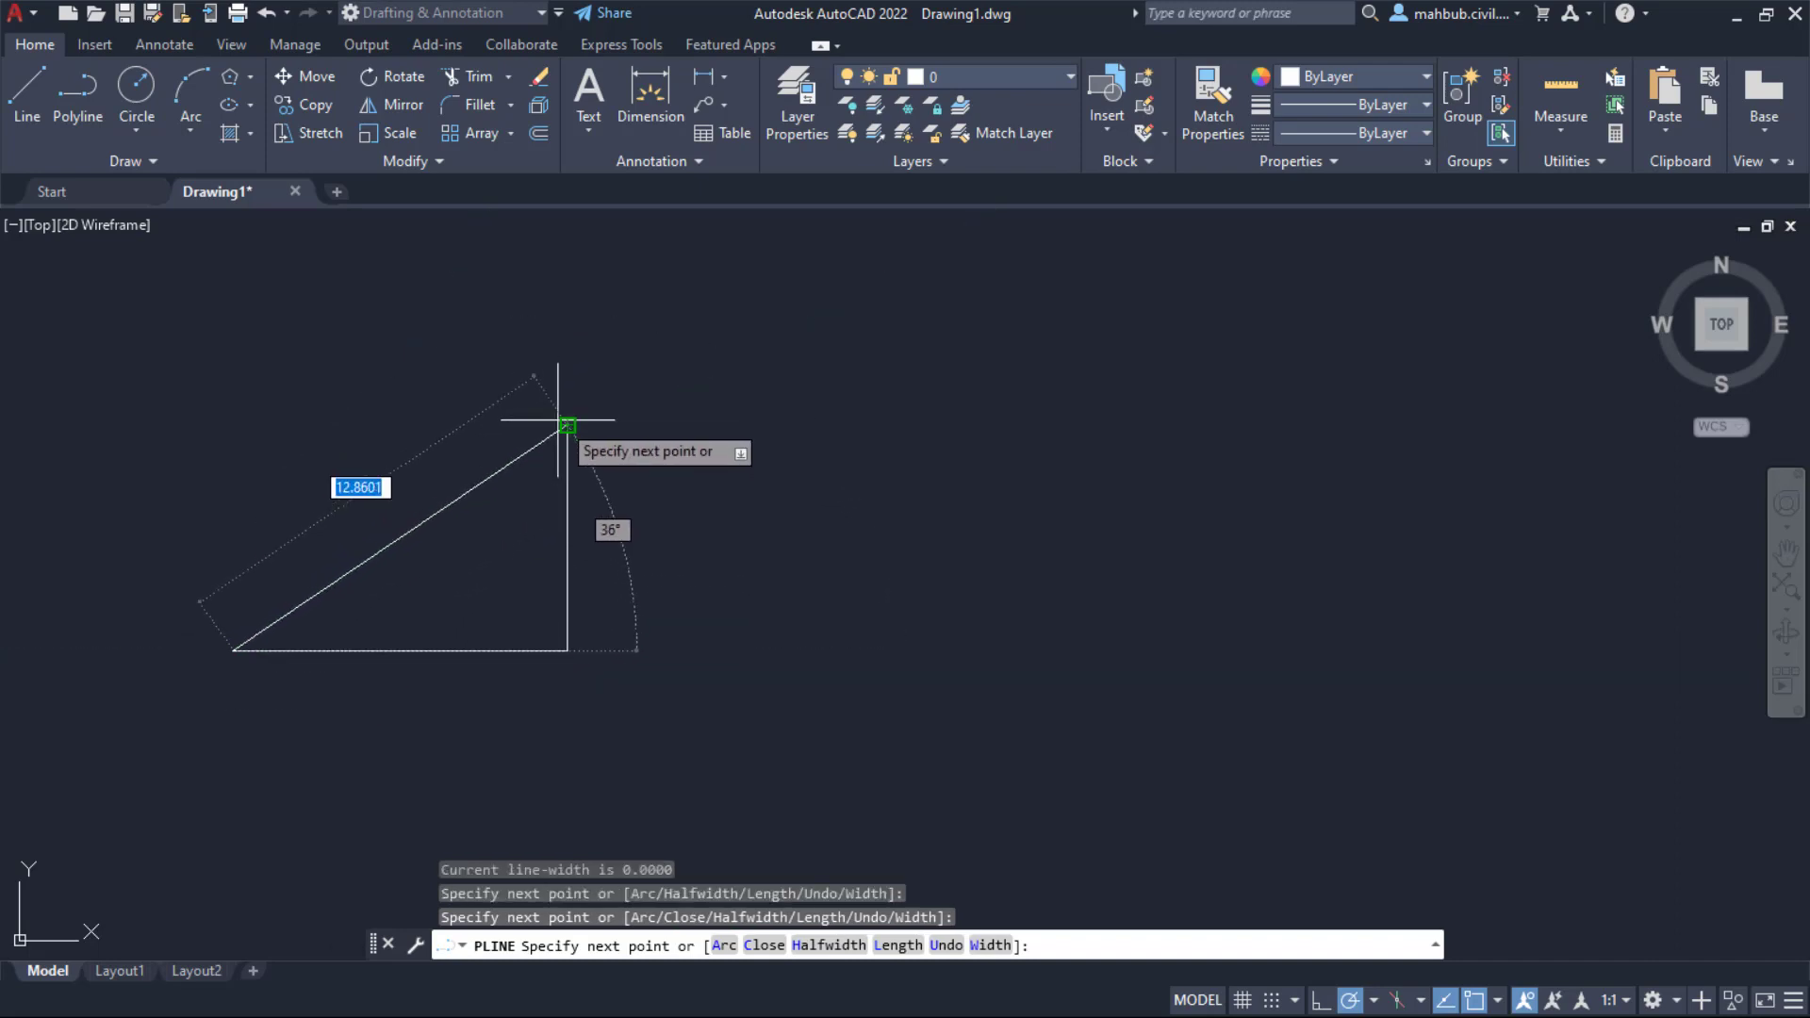
pyautogui.click(566, 424)
pyautogui.rightClick(684, 436)
pyautogui.click(686, 437)
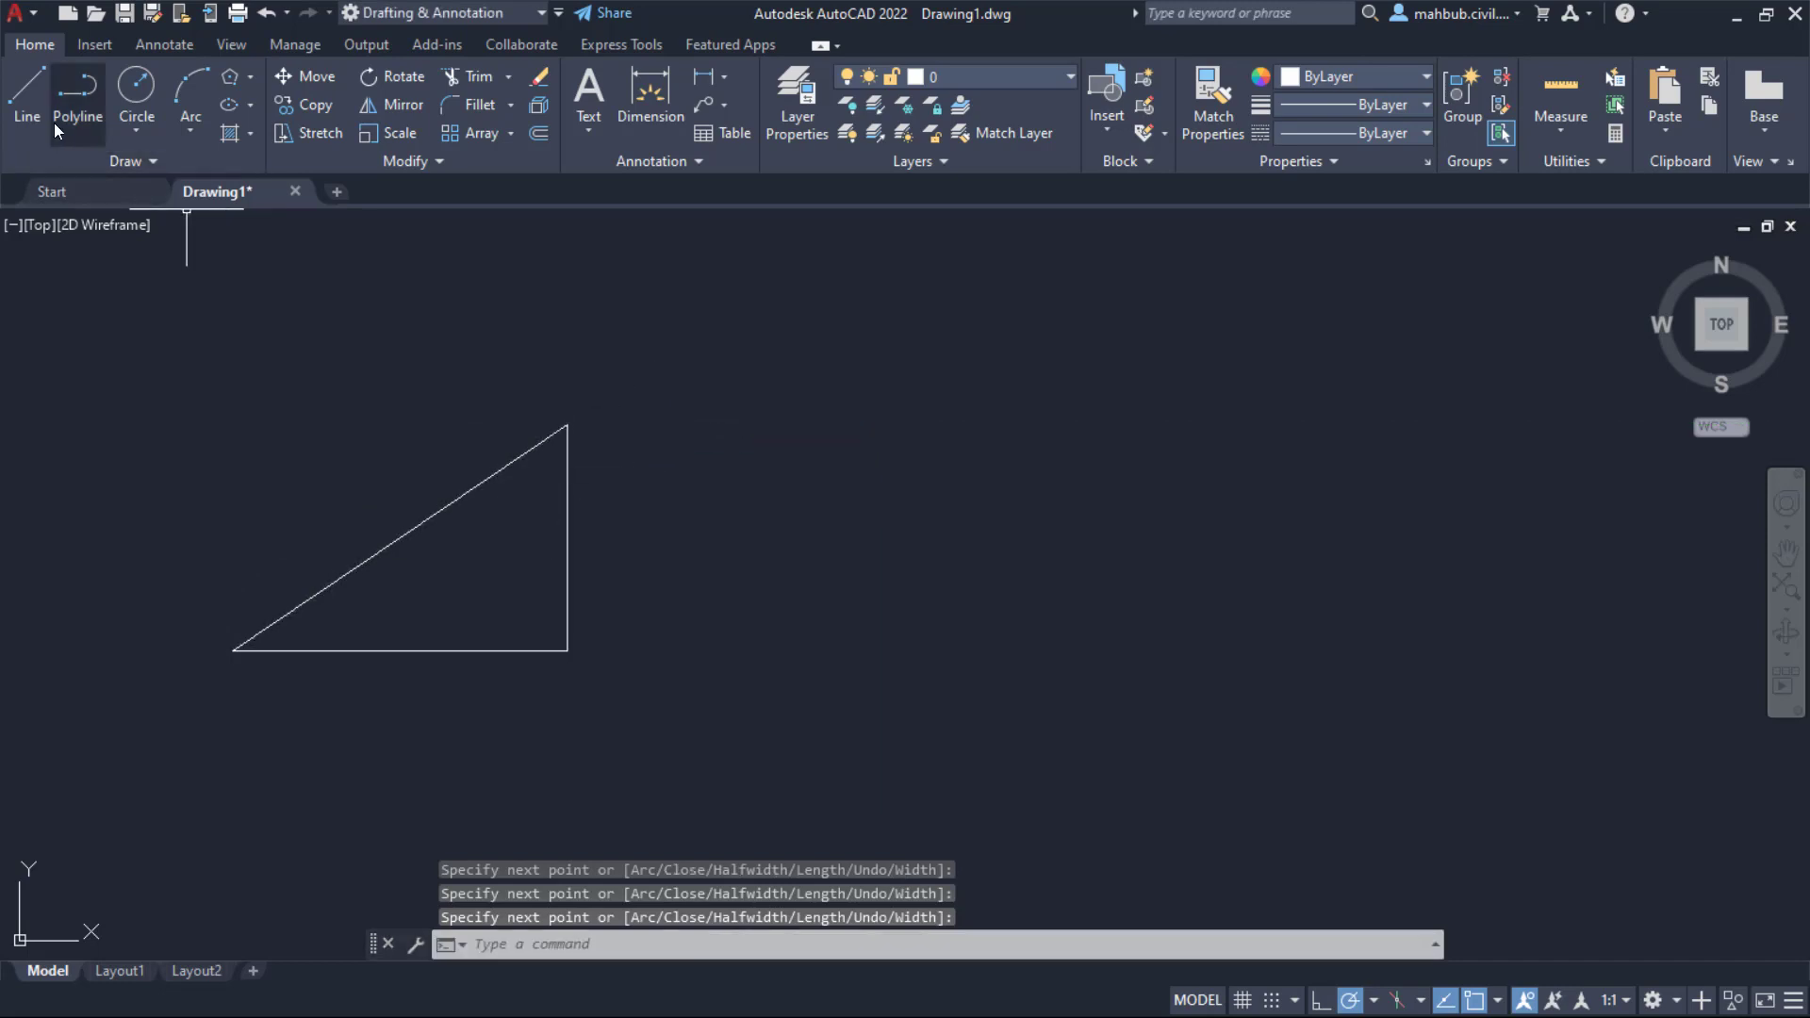
# Step: Draw a second closed right triangle of separate Line segments beside the polyline triangle
pyautogui.click(27, 90)
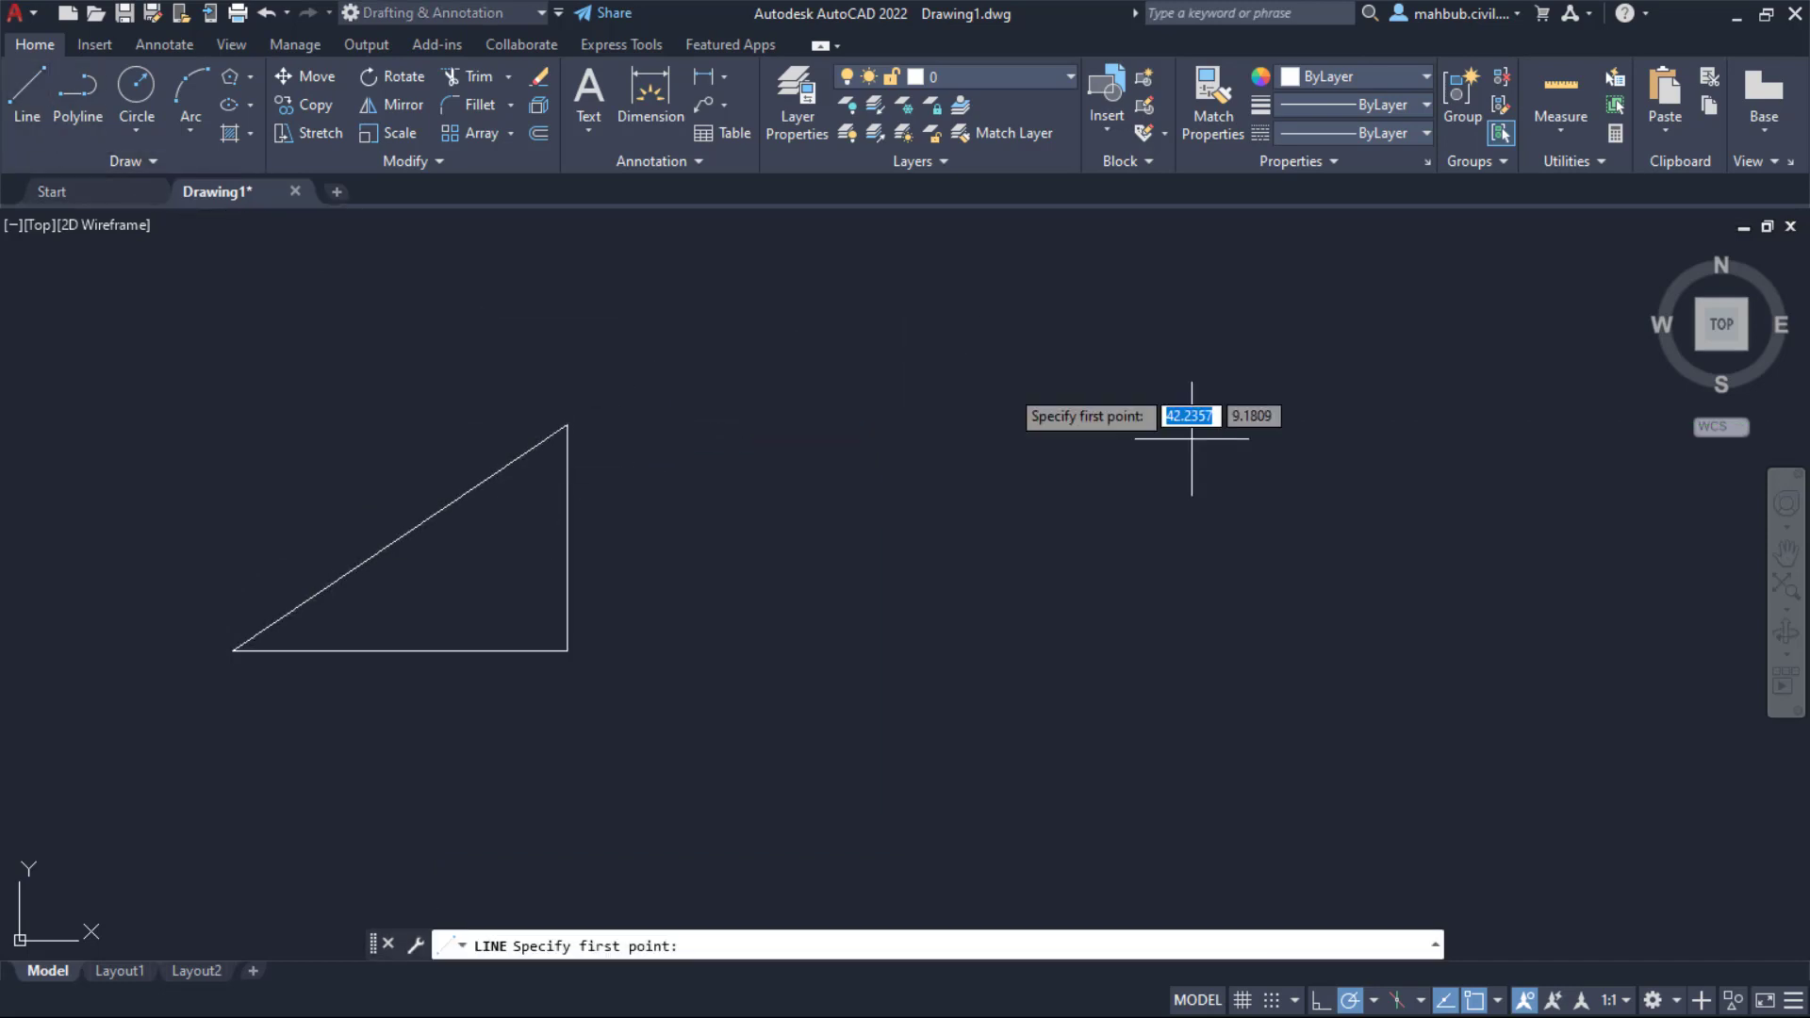
pyautogui.click(1073, 400)
pyautogui.click(1073, 602)
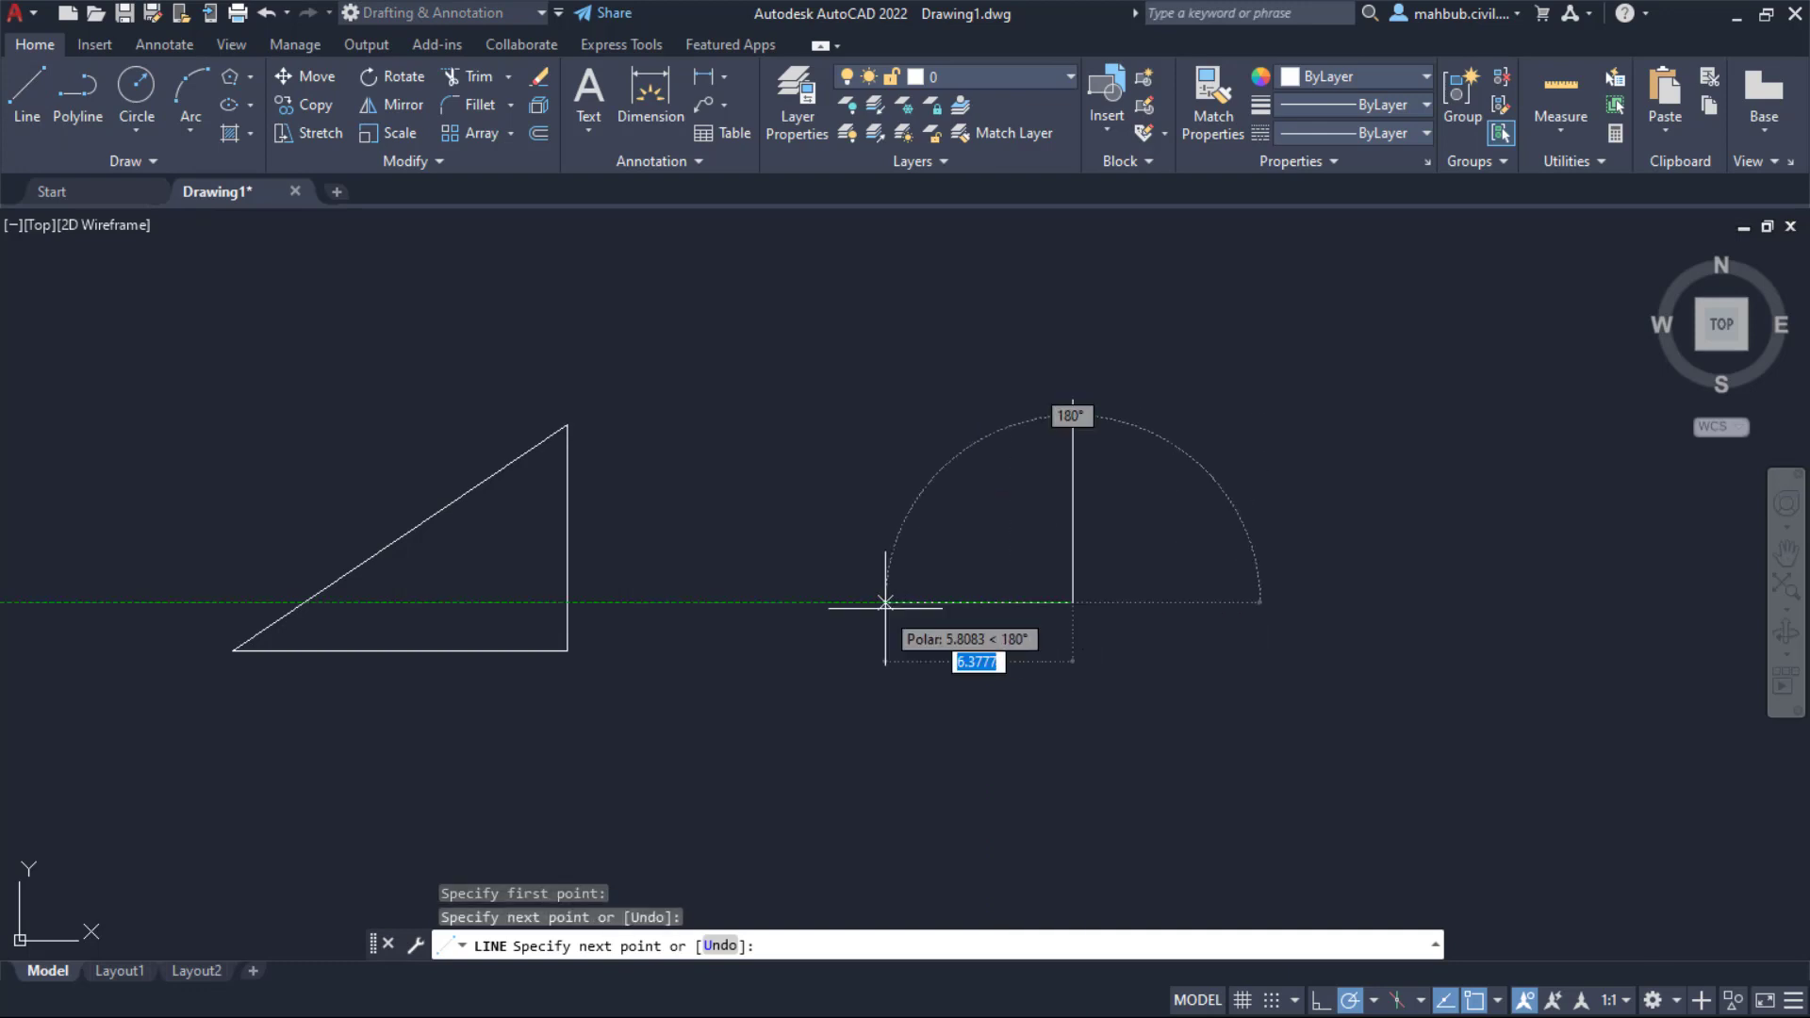
pyautogui.click(797, 601)
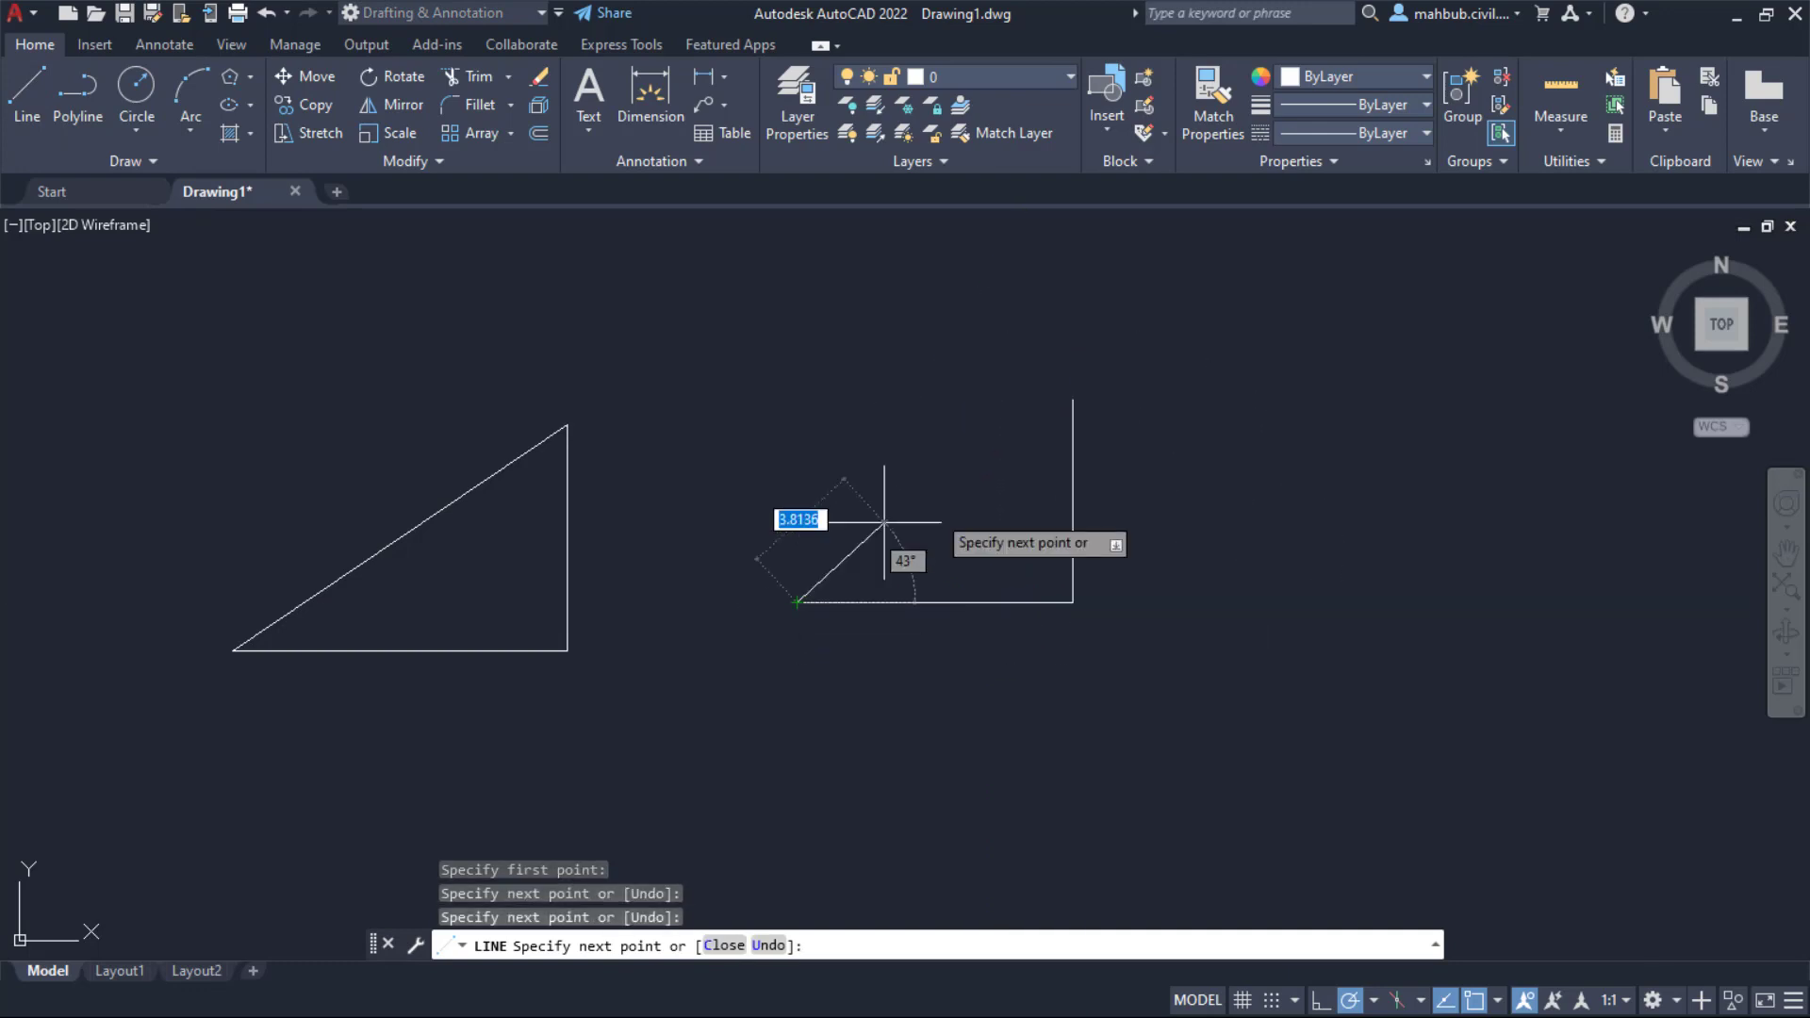
pyautogui.click(1073, 400)
pyautogui.rightClick(1120, 400)
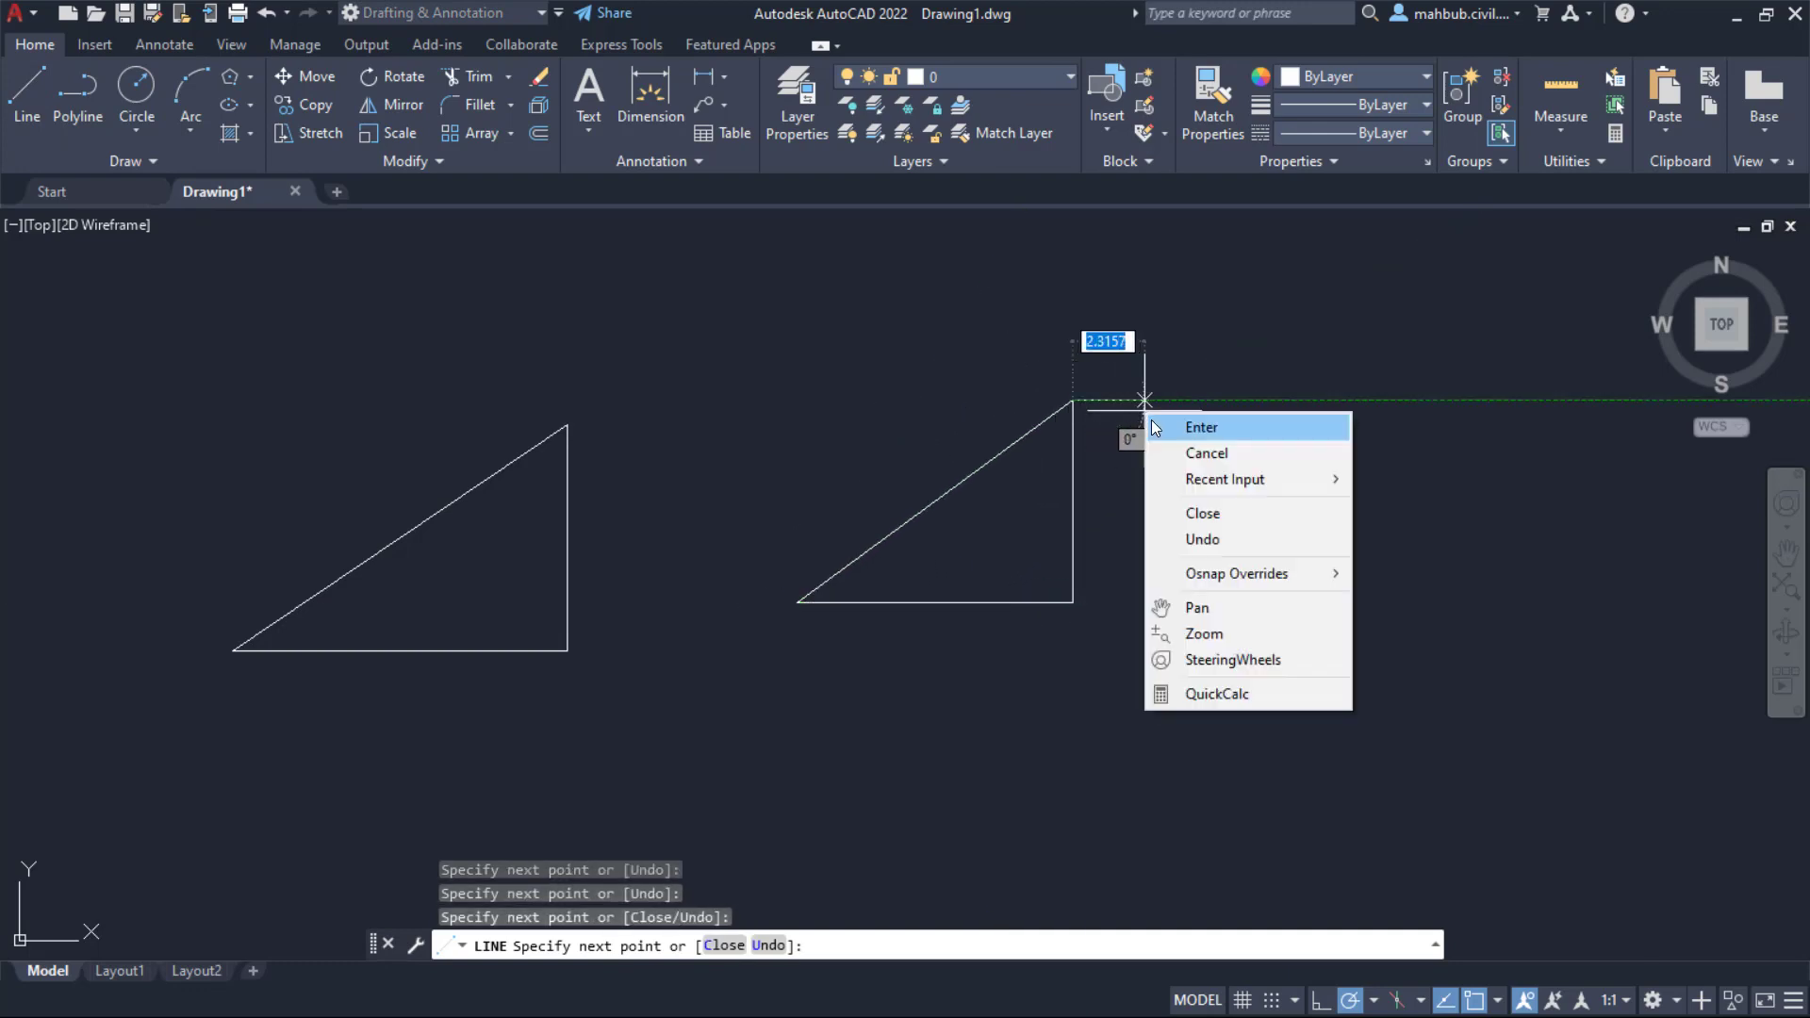
pyautogui.click(1174, 417)
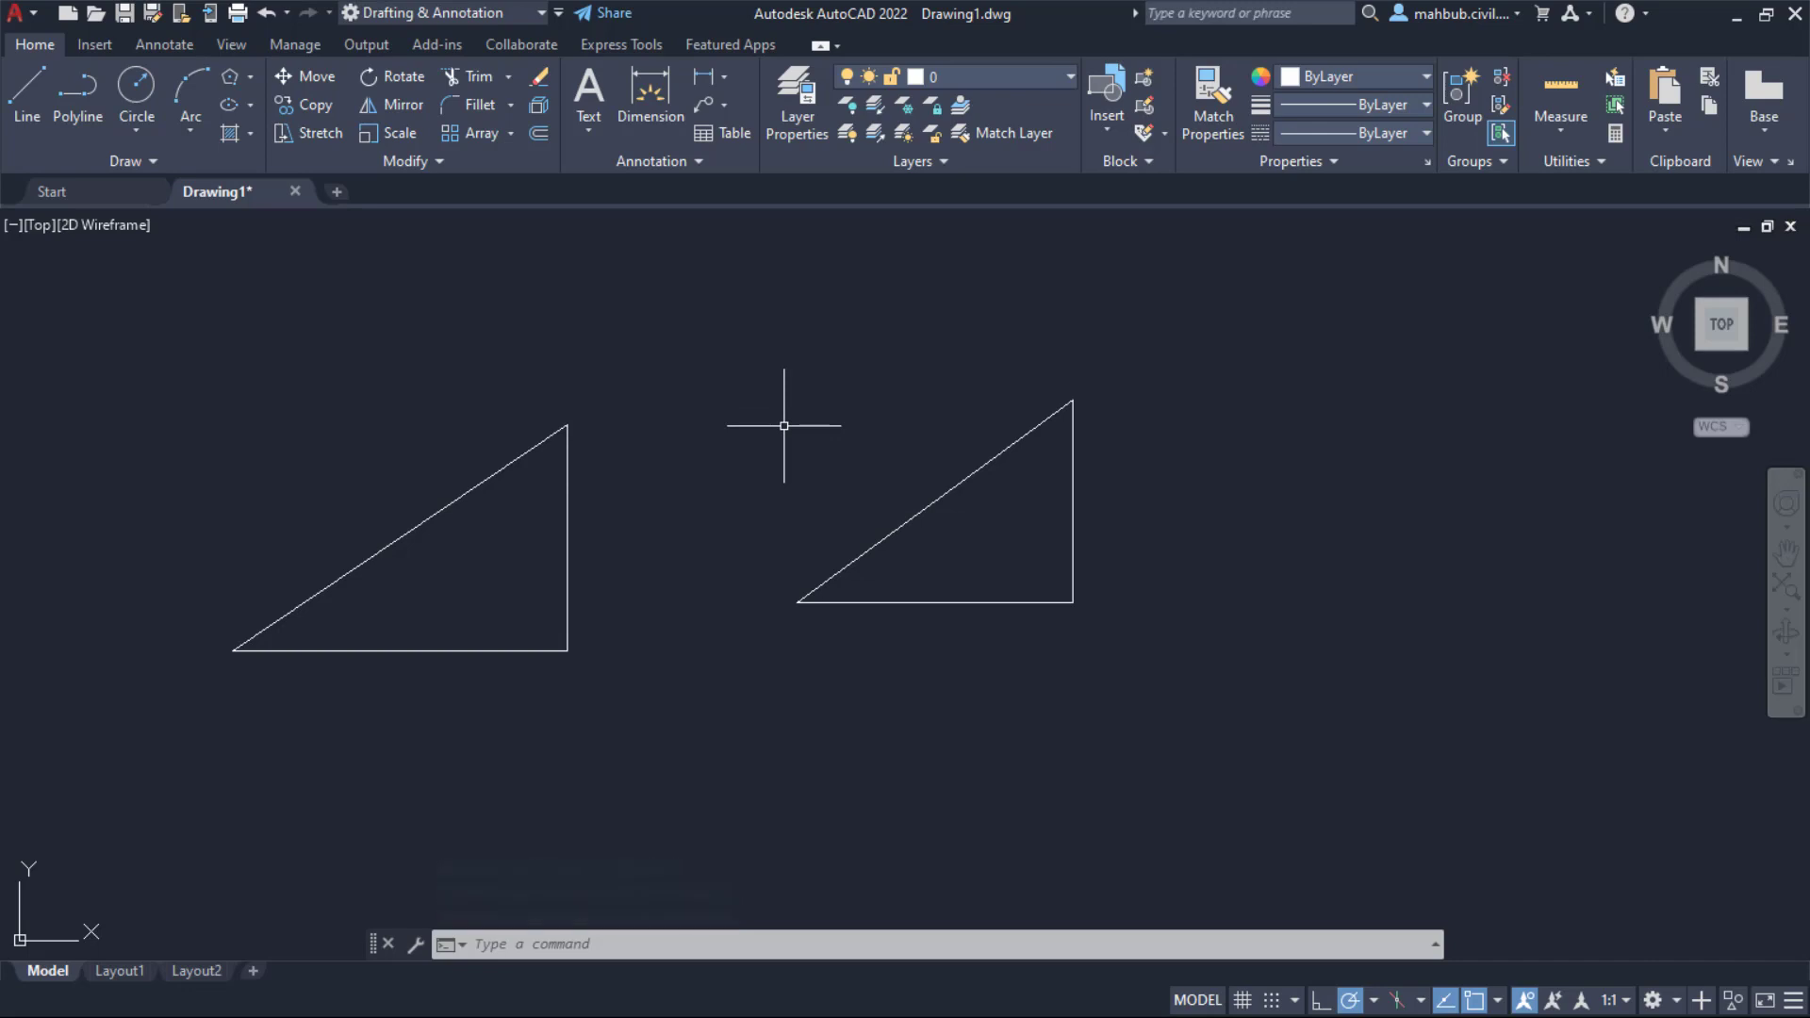
# Step: Select the polyline triangle and individual sides of the line triangle to compare how each selects, then clear the selection
pyautogui.click(570, 483)
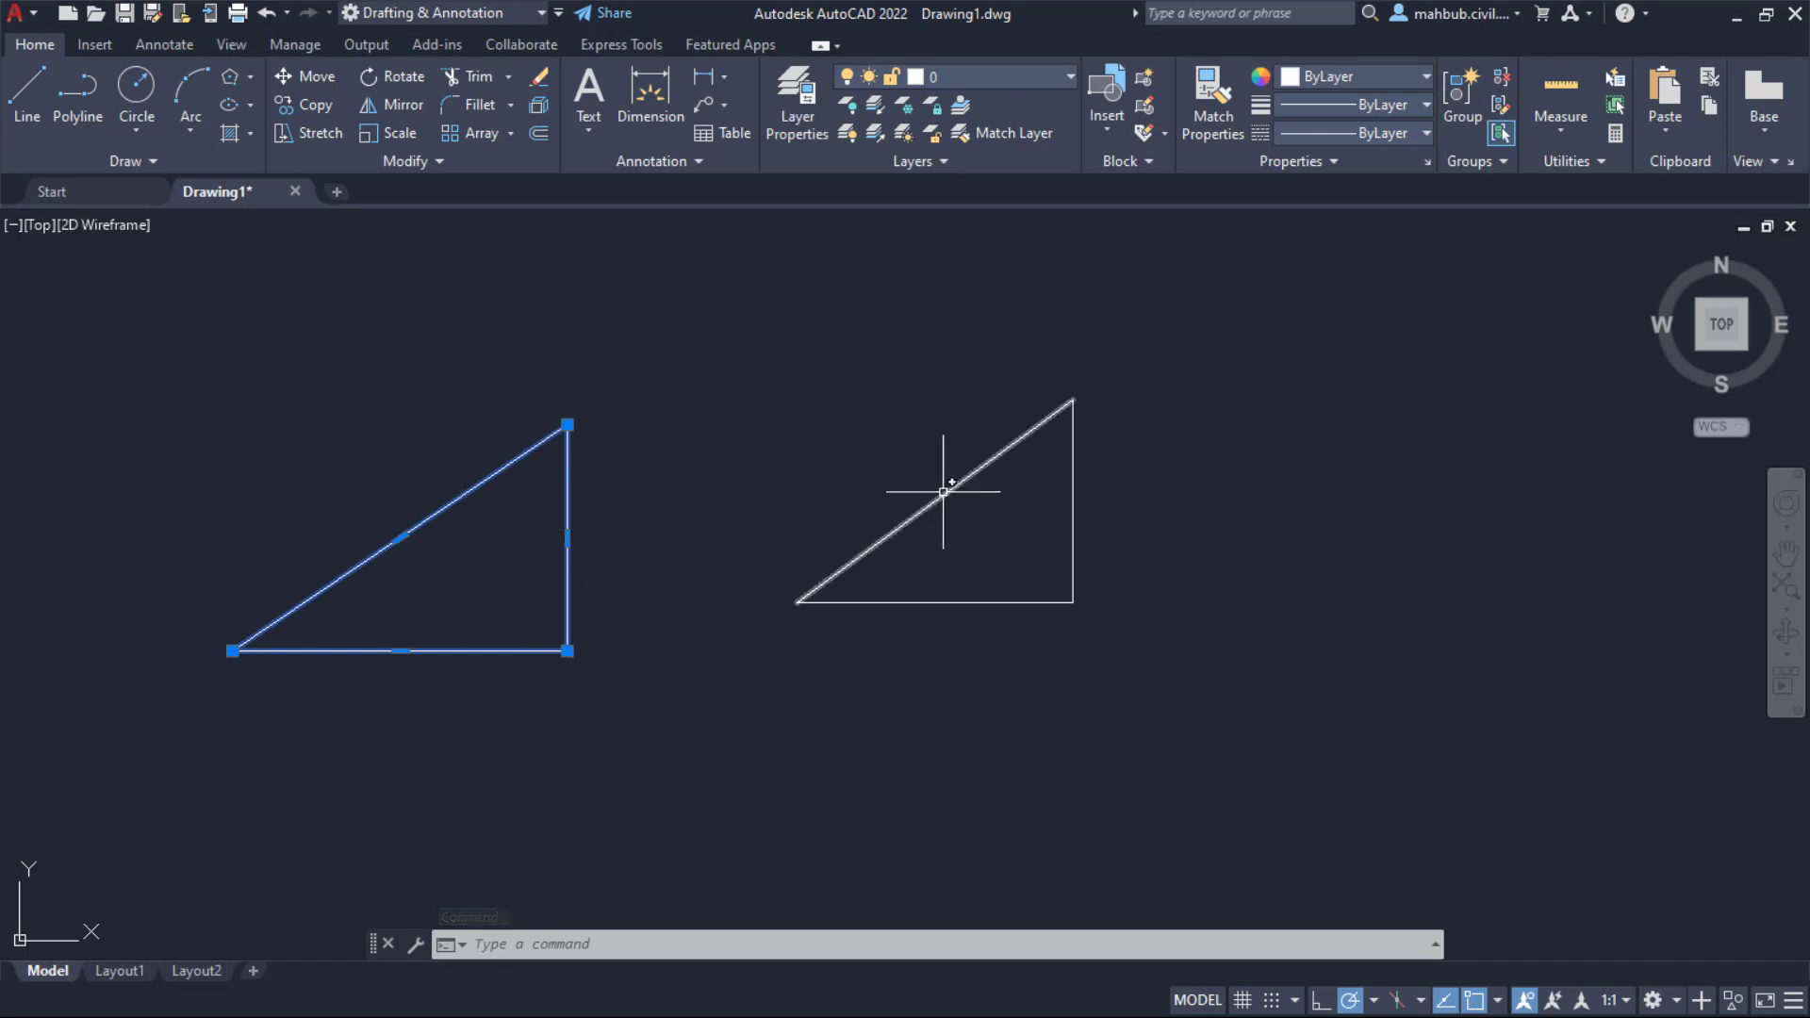
pyautogui.moveTo(943, 492)
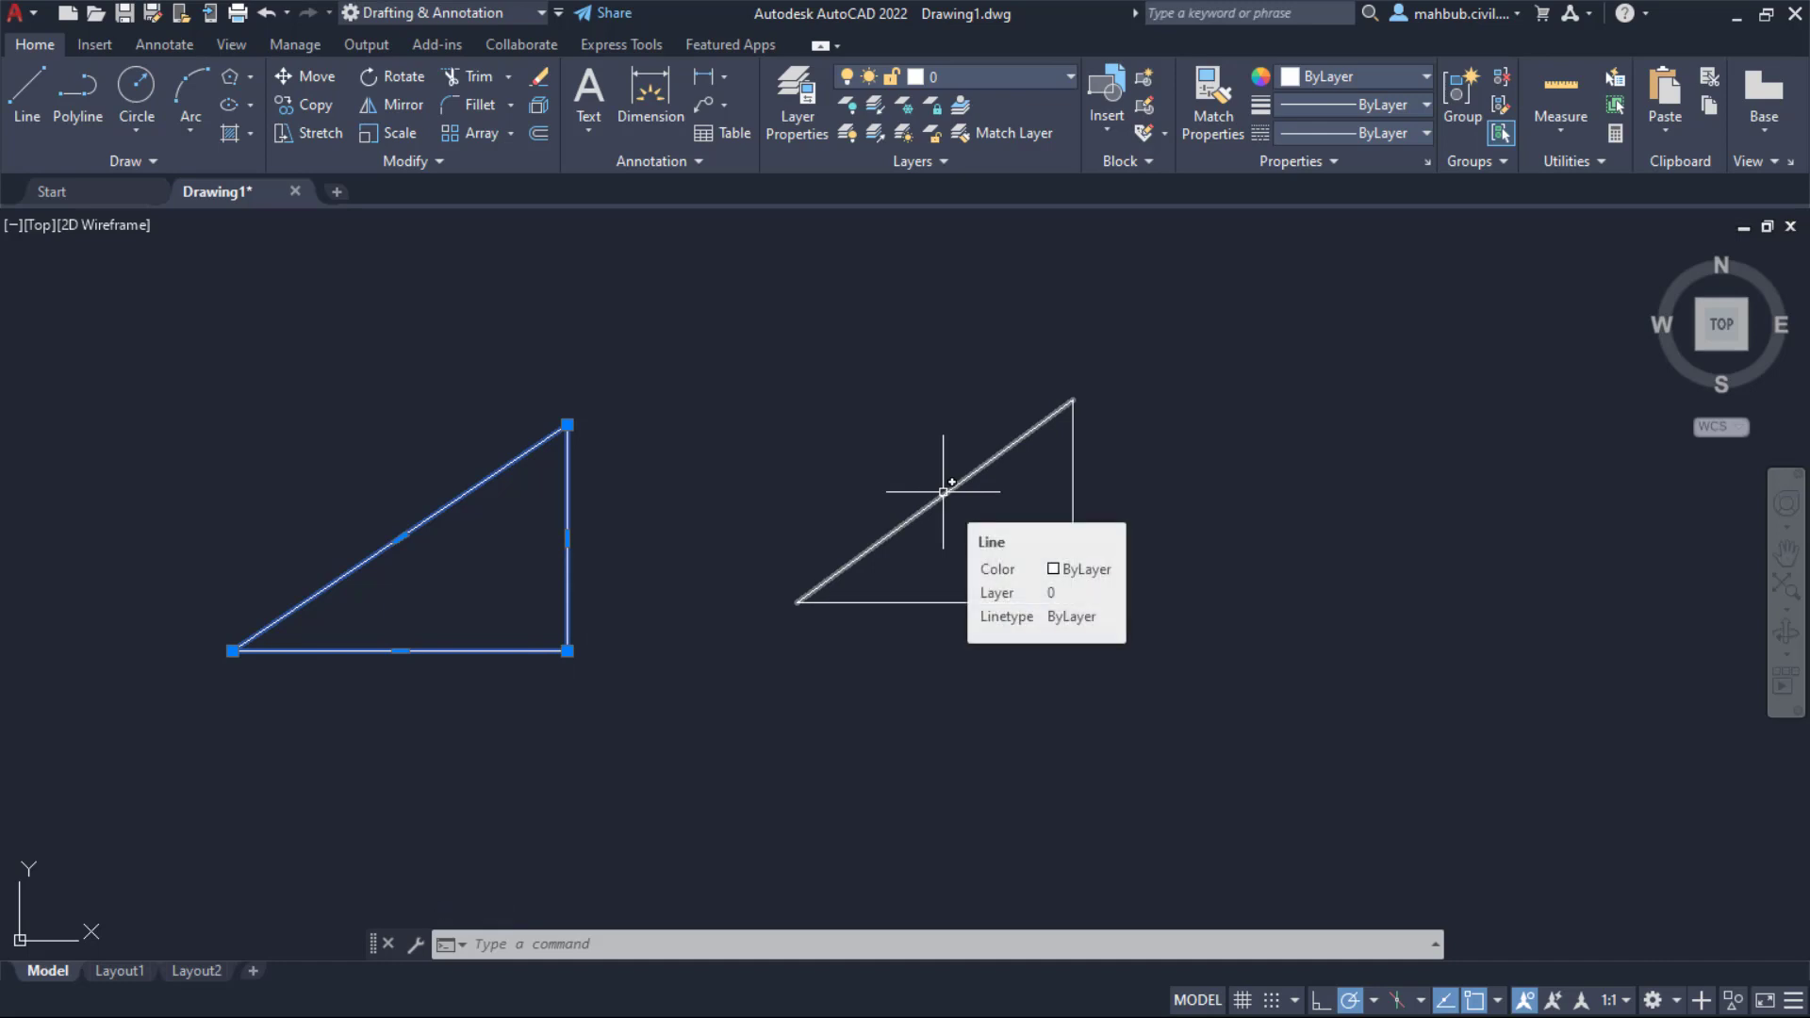
pyautogui.click(944, 491)
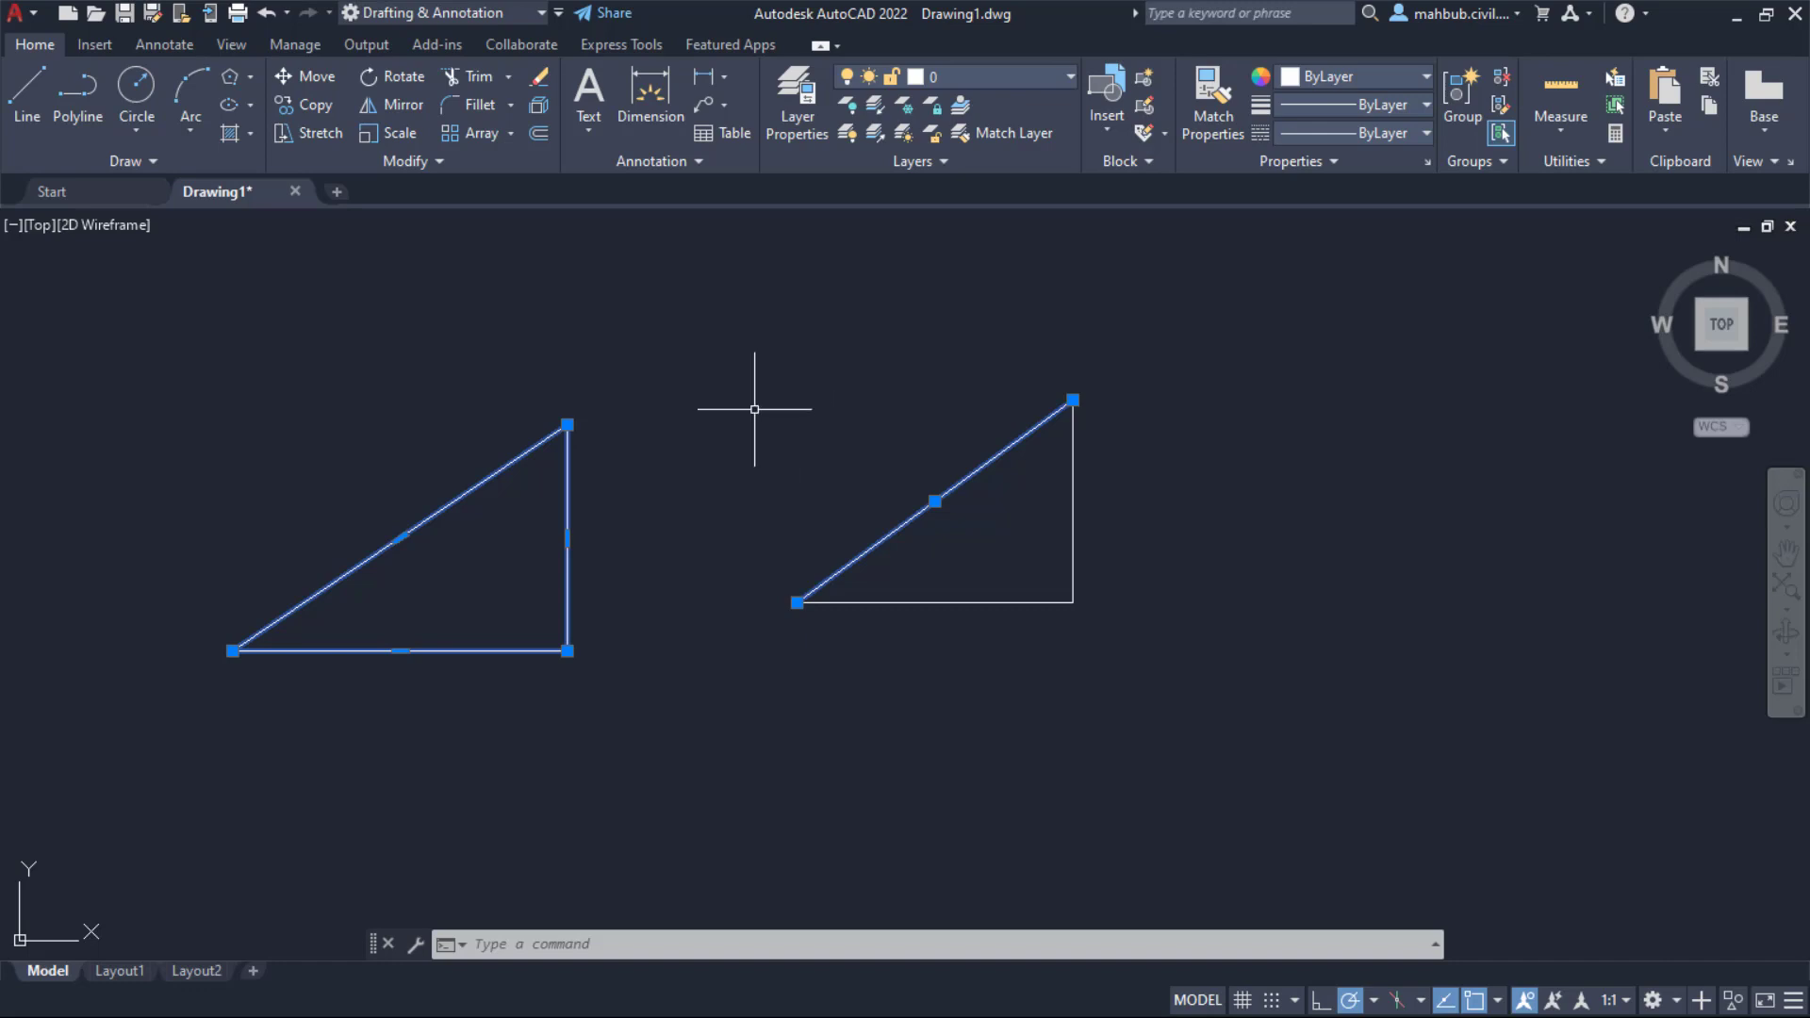
pyautogui.click(1077, 476)
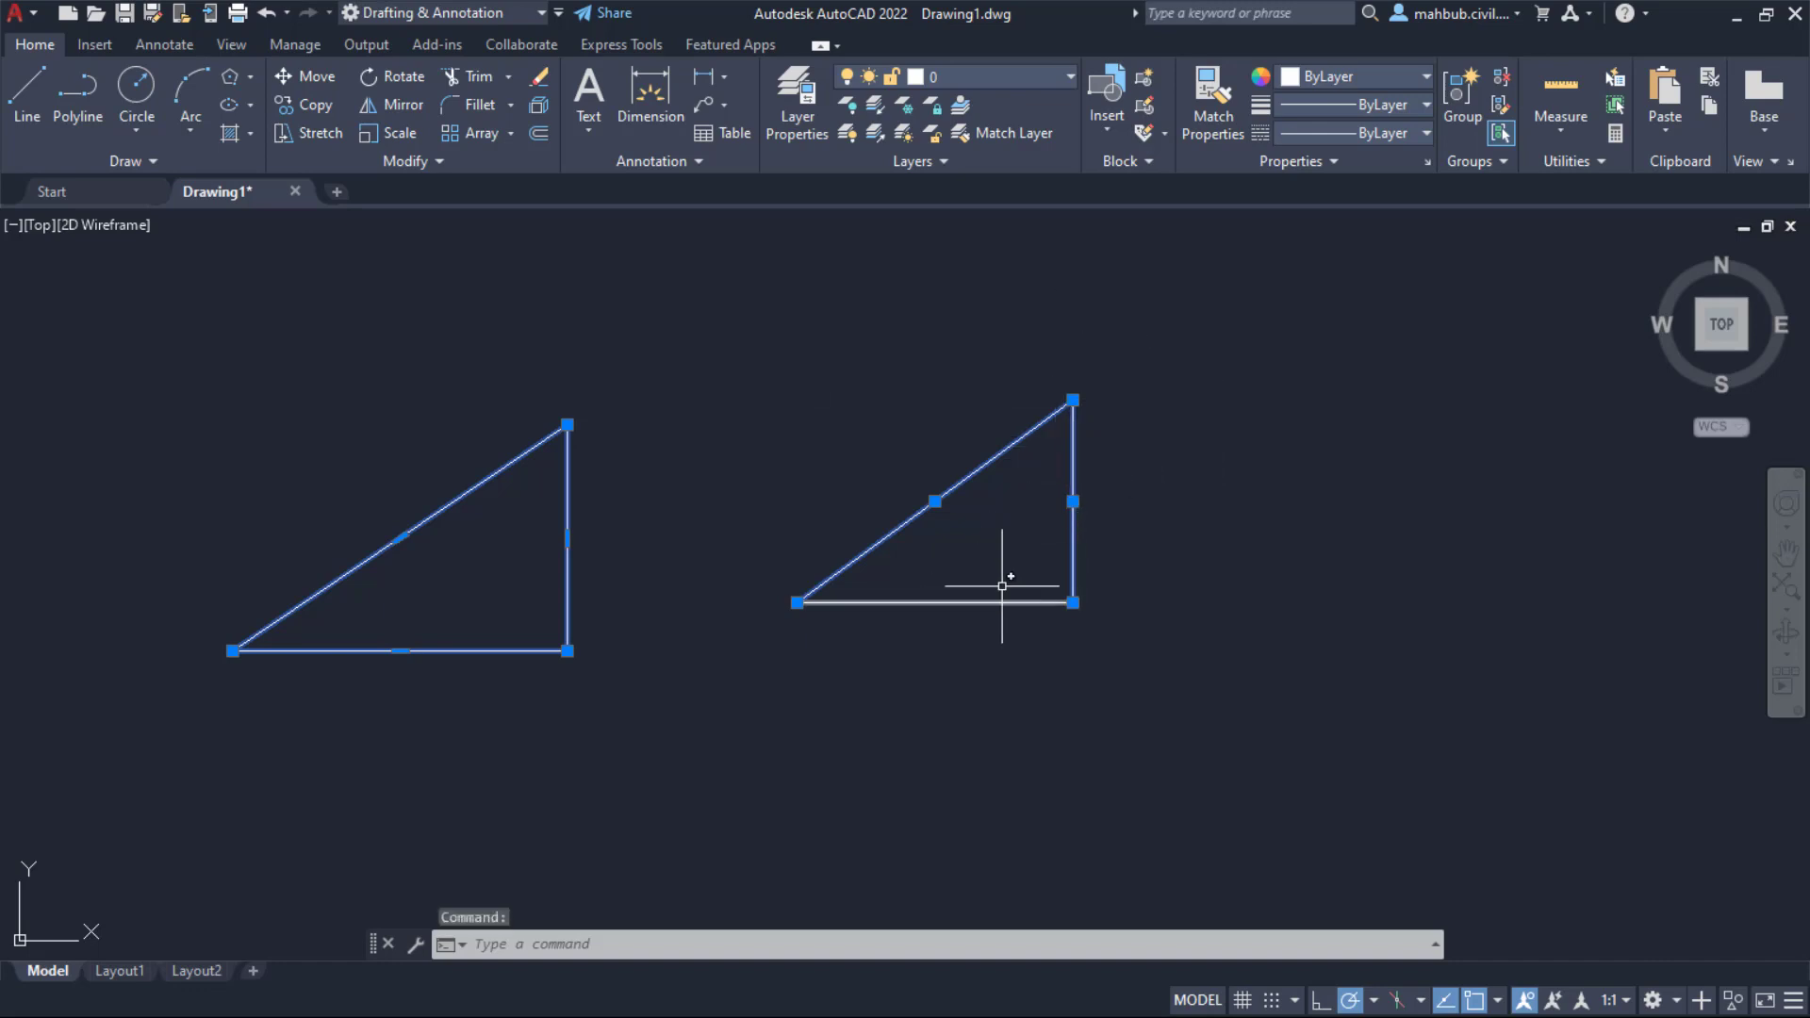
pyautogui.scroll(2, 932, 477)
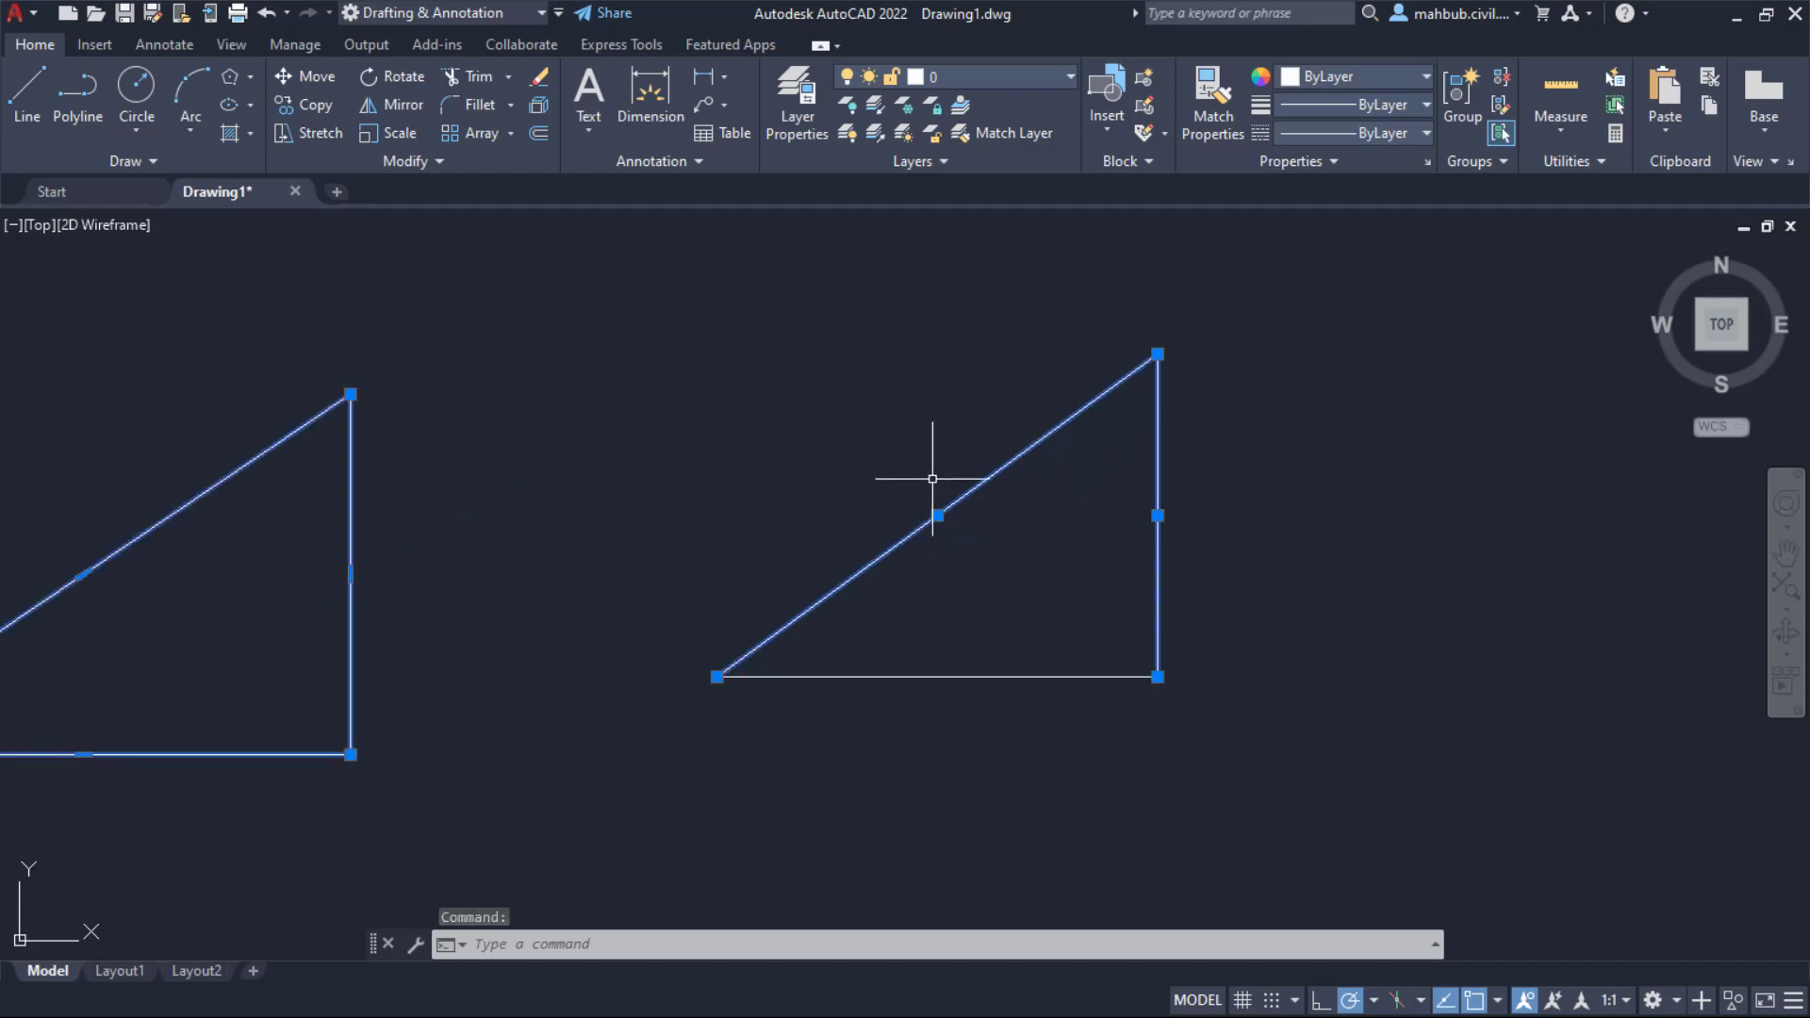
pyautogui.moveTo(614, 517); pyautogui.dragTo(850, 525, button='middle')
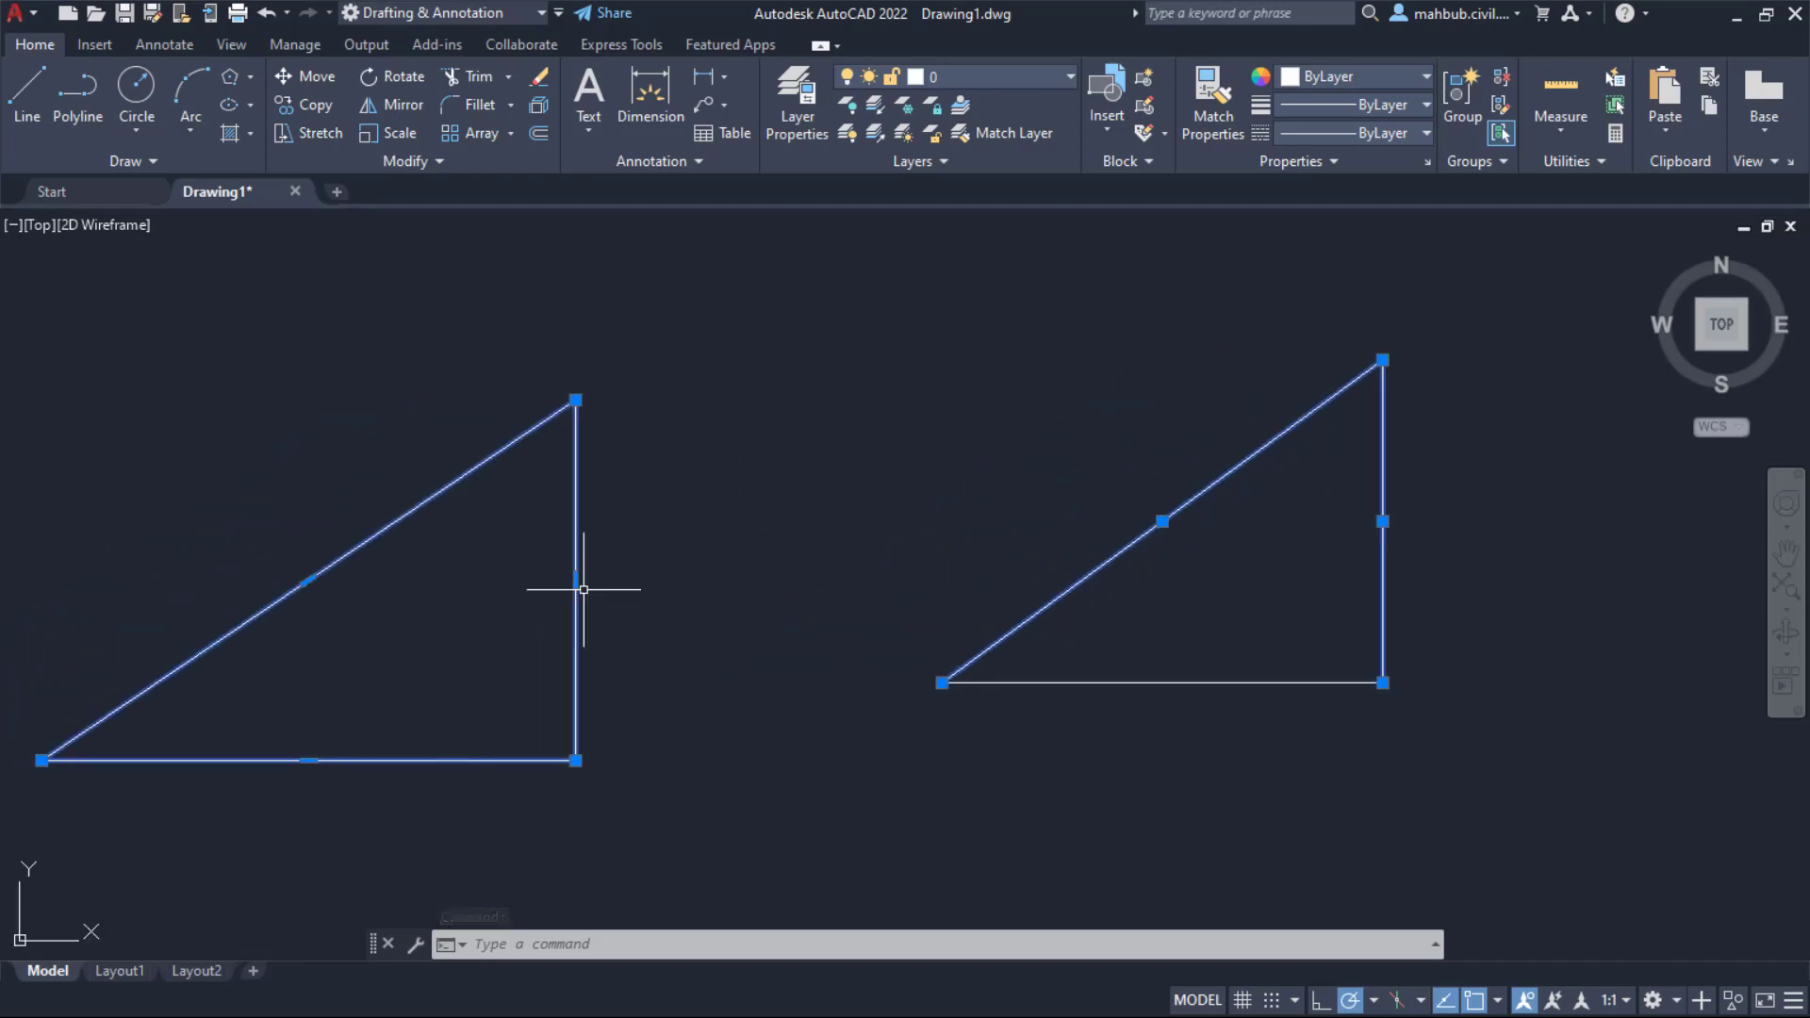
pyautogui.moveTo(575, 580)
pyautogui.scroll(-2, 834, 408)
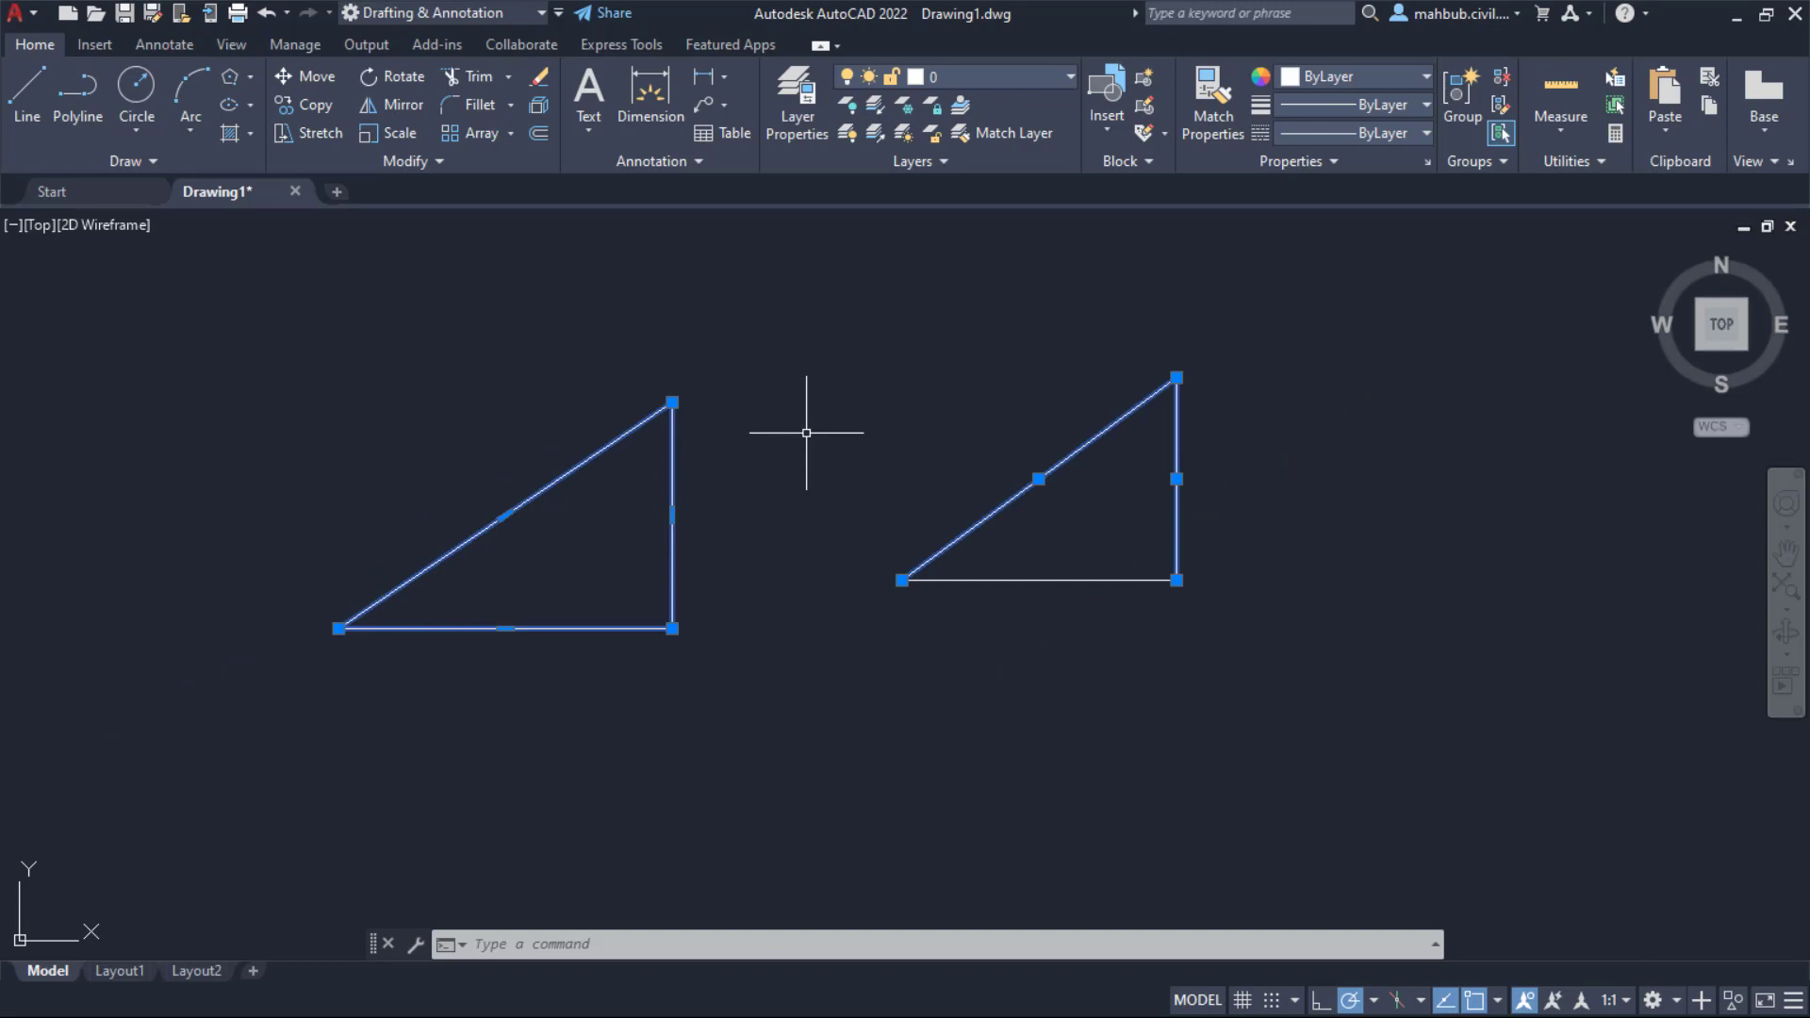
pyautogui.rightClick(793, 419)
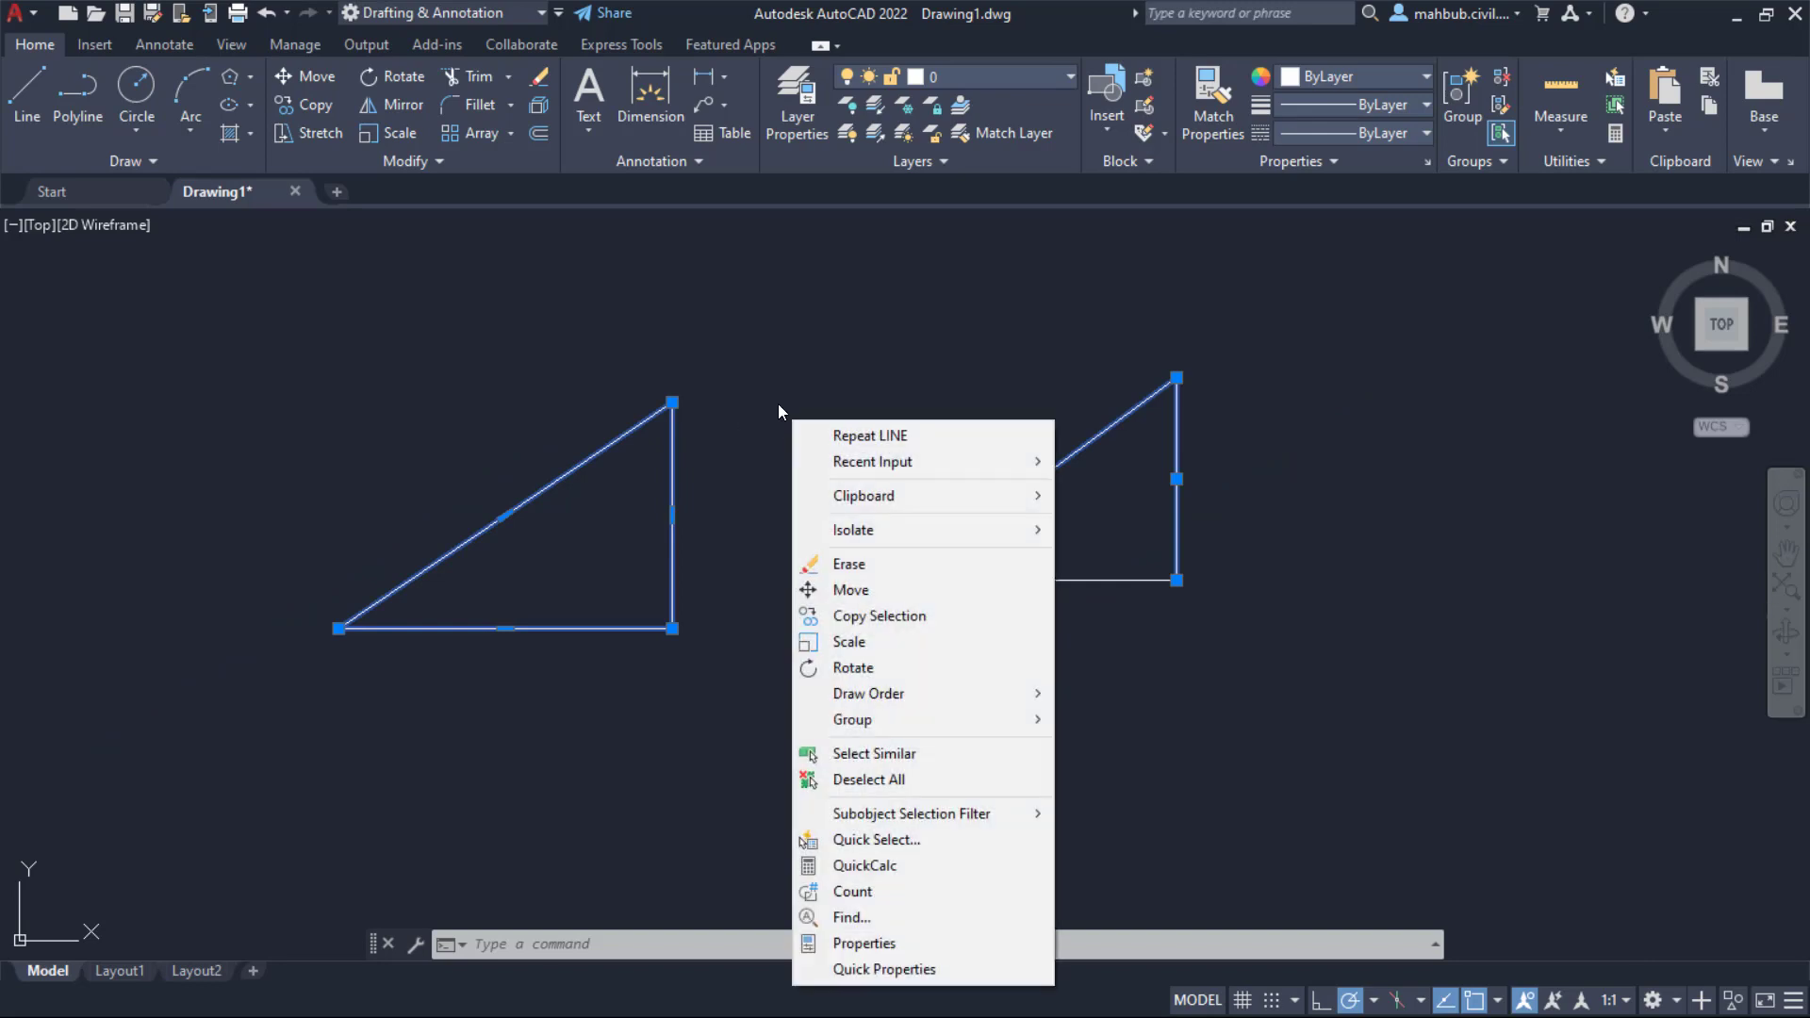
pyautogui.press('Escape')
pyautogui.press('Escape')
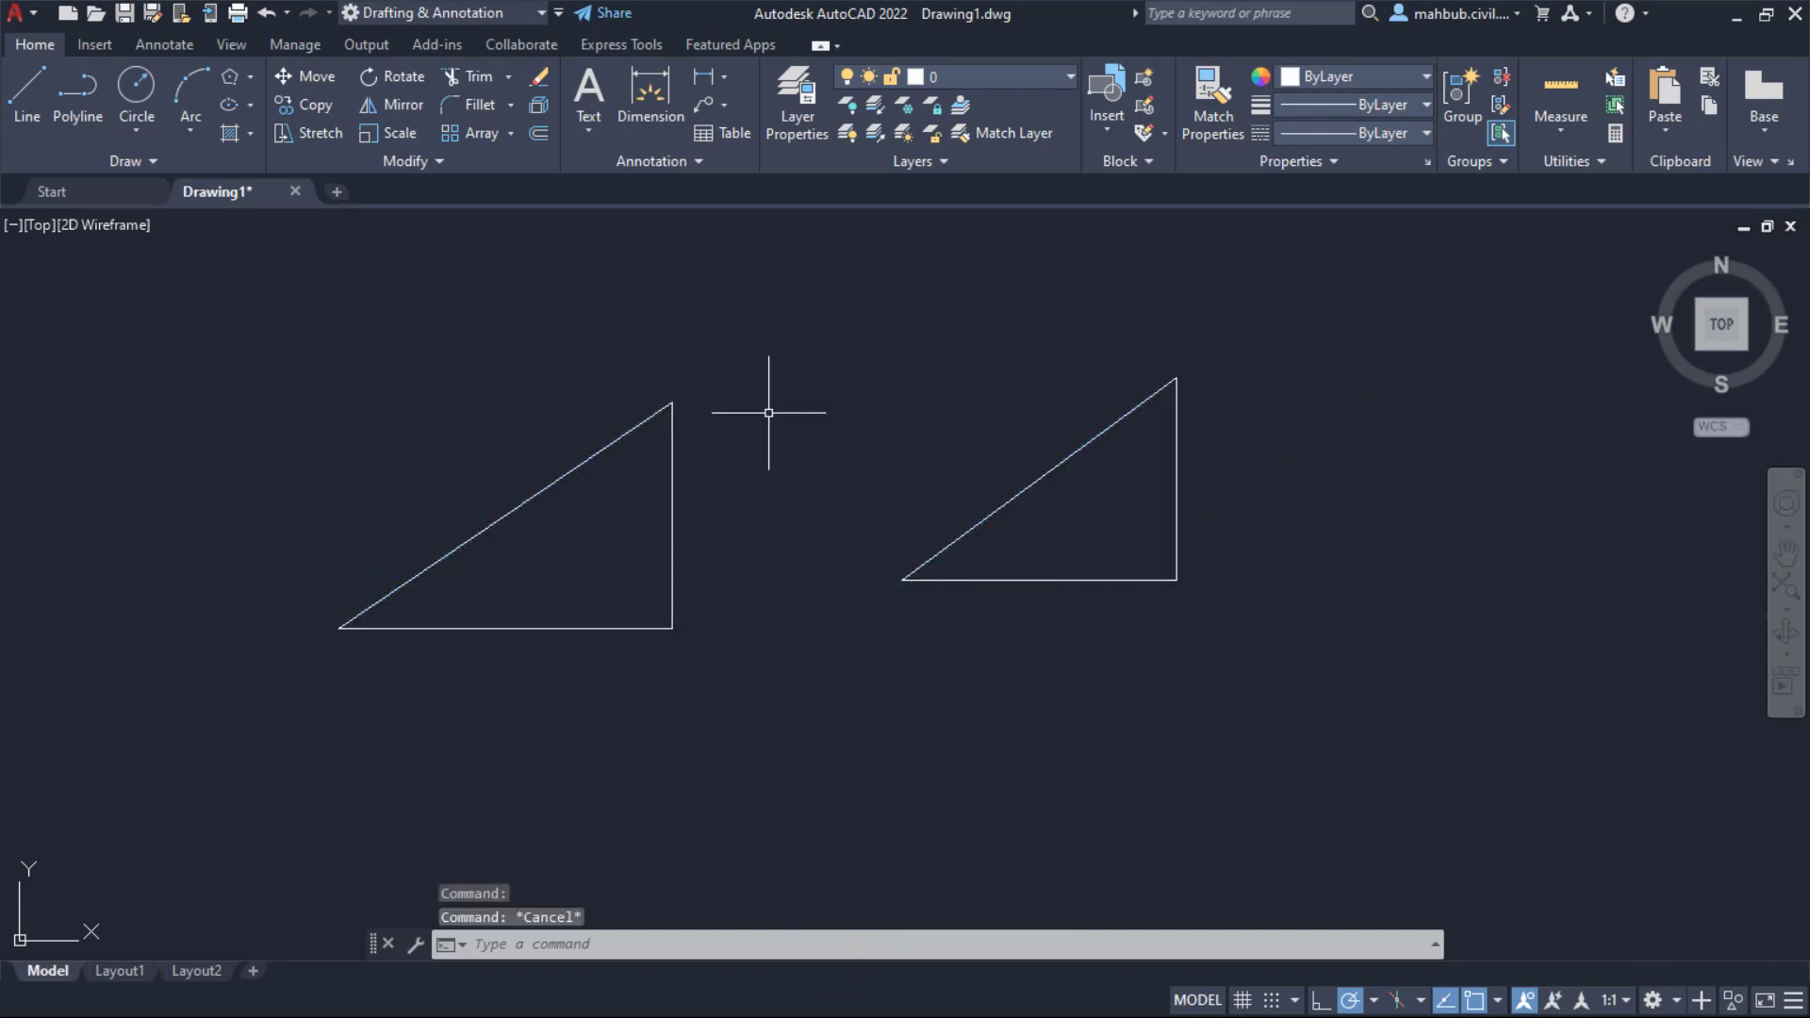
# Step: Erase both triangles from the drawing
pyautogui.click(1253, 306)
pyautogui.click(122, 801)
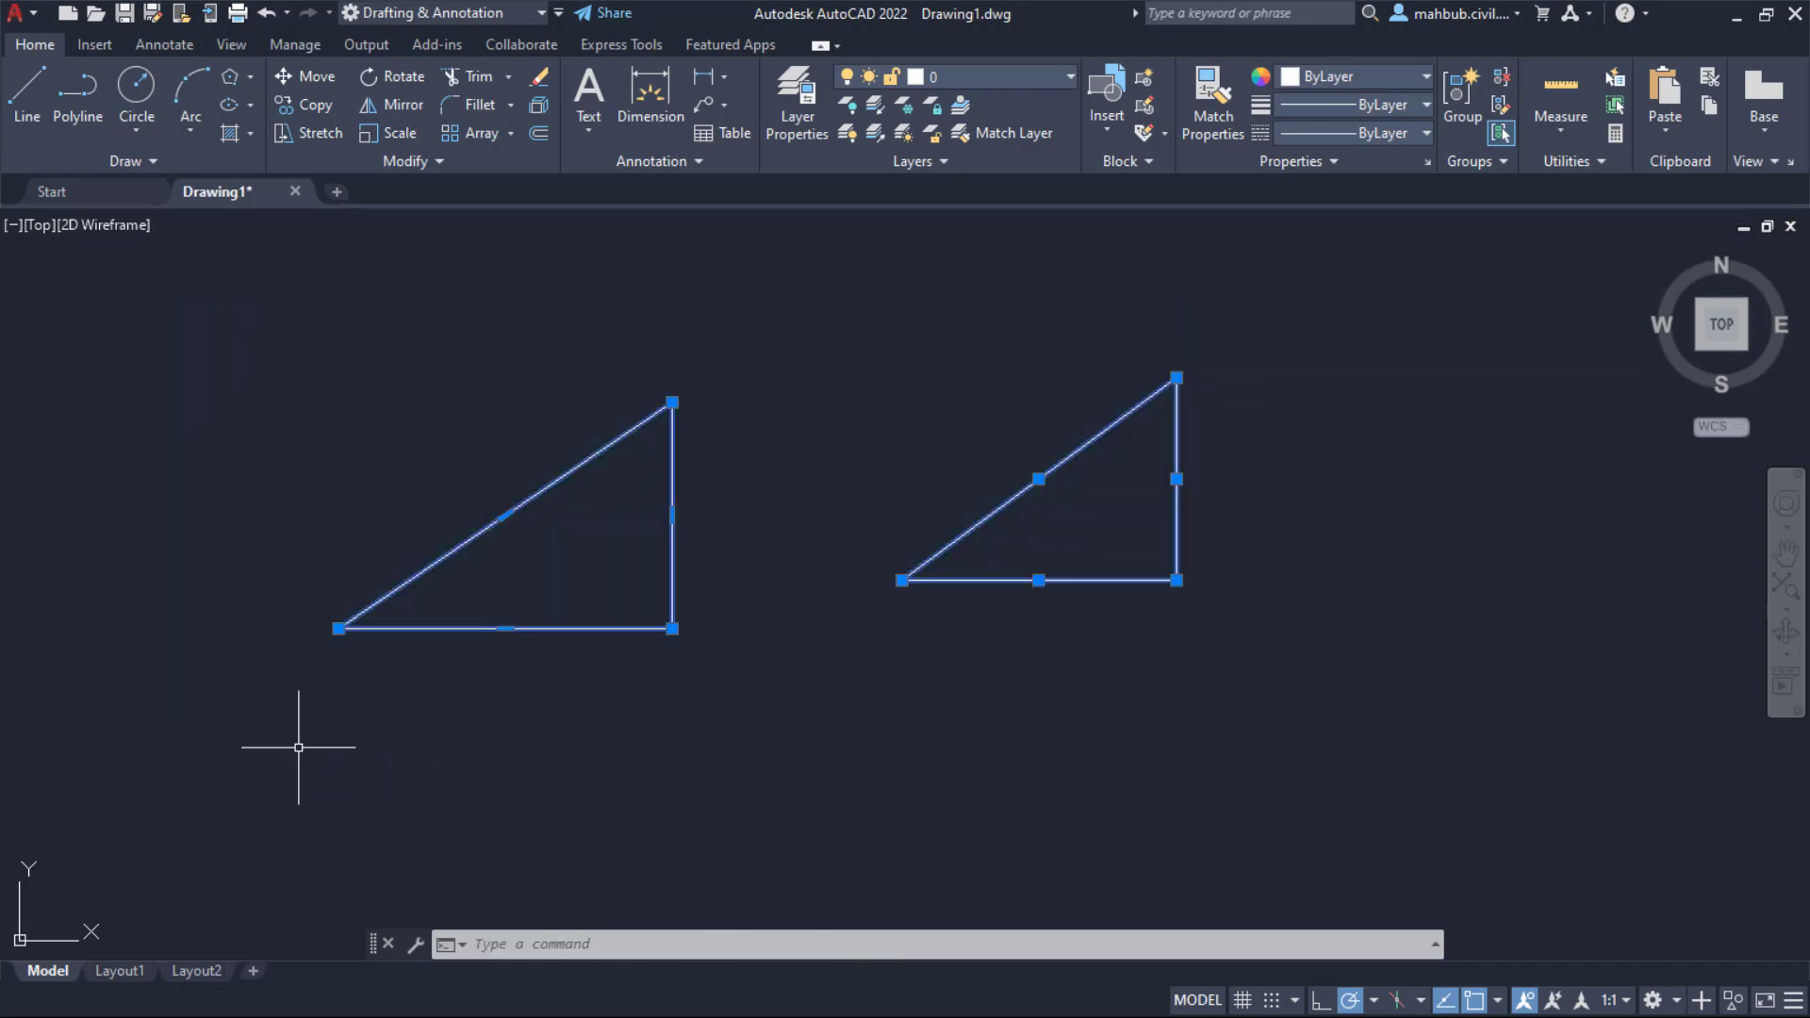
pyautogui.press('Delete')
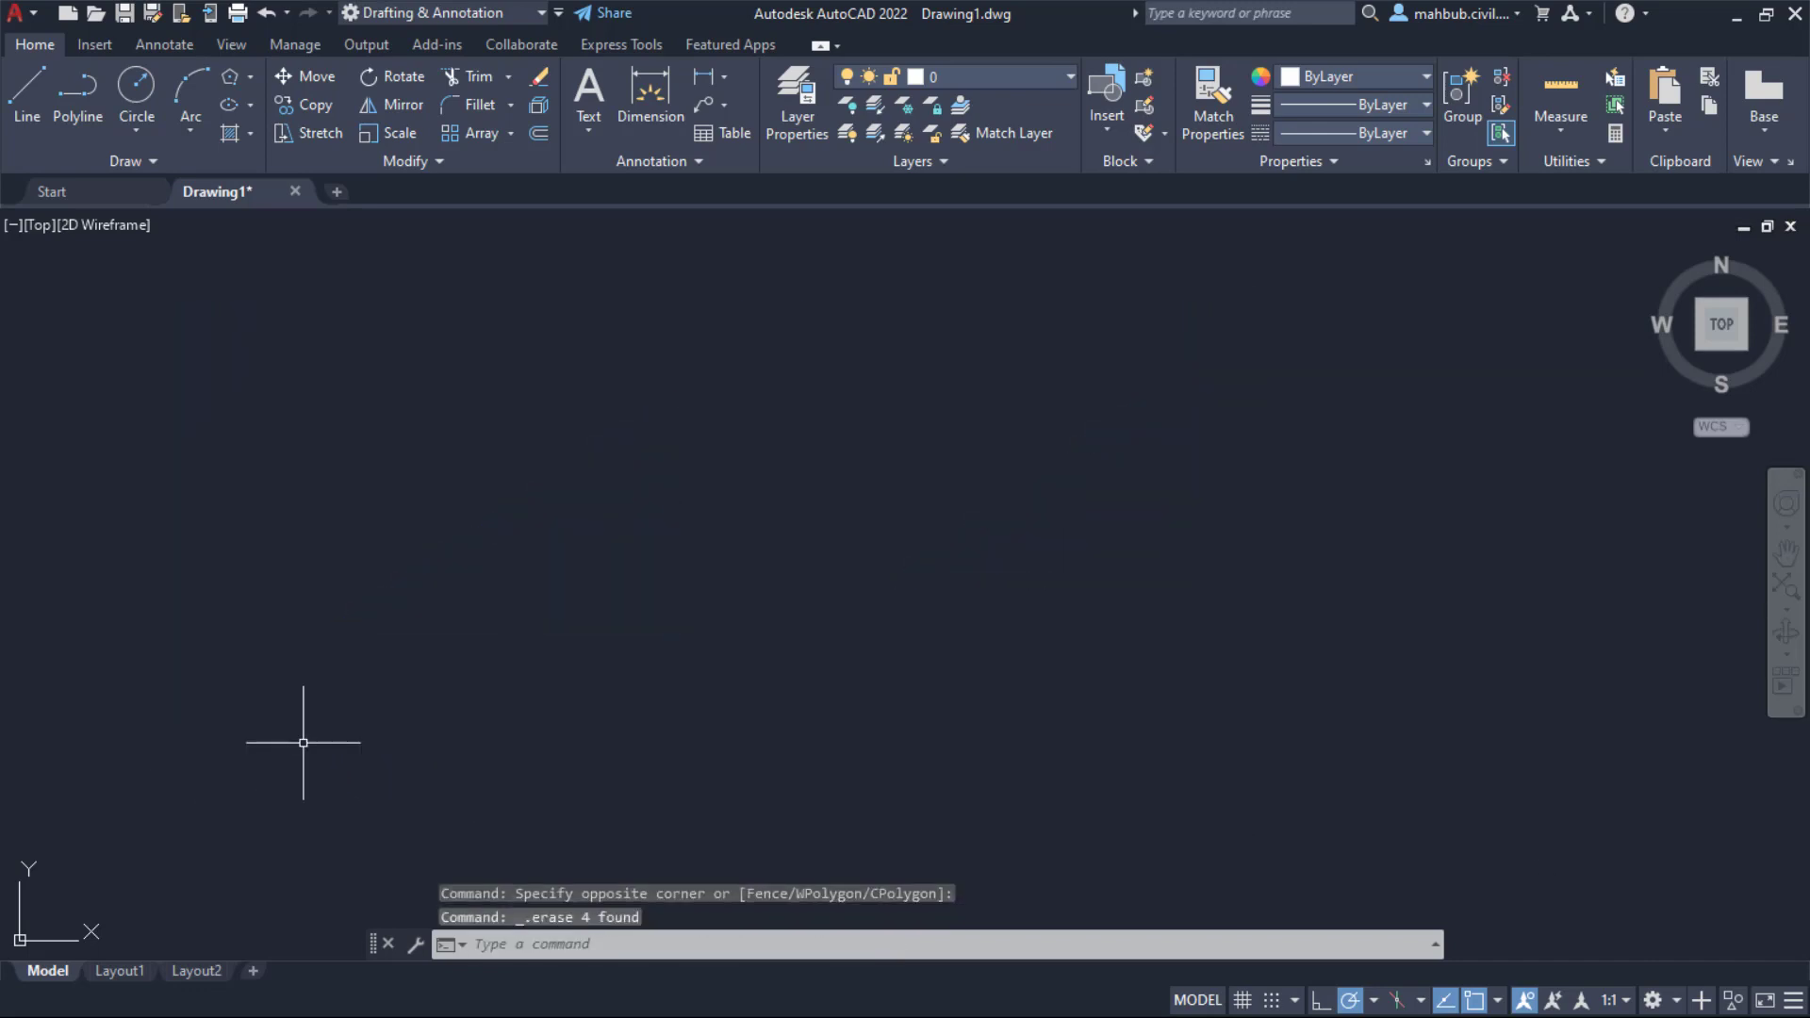
# Step: Draw a closed arched outline as one polyline, with vertical sides about 8 units high, a semicircular arc on top and a straight base
pyautogui.click(74, 106)
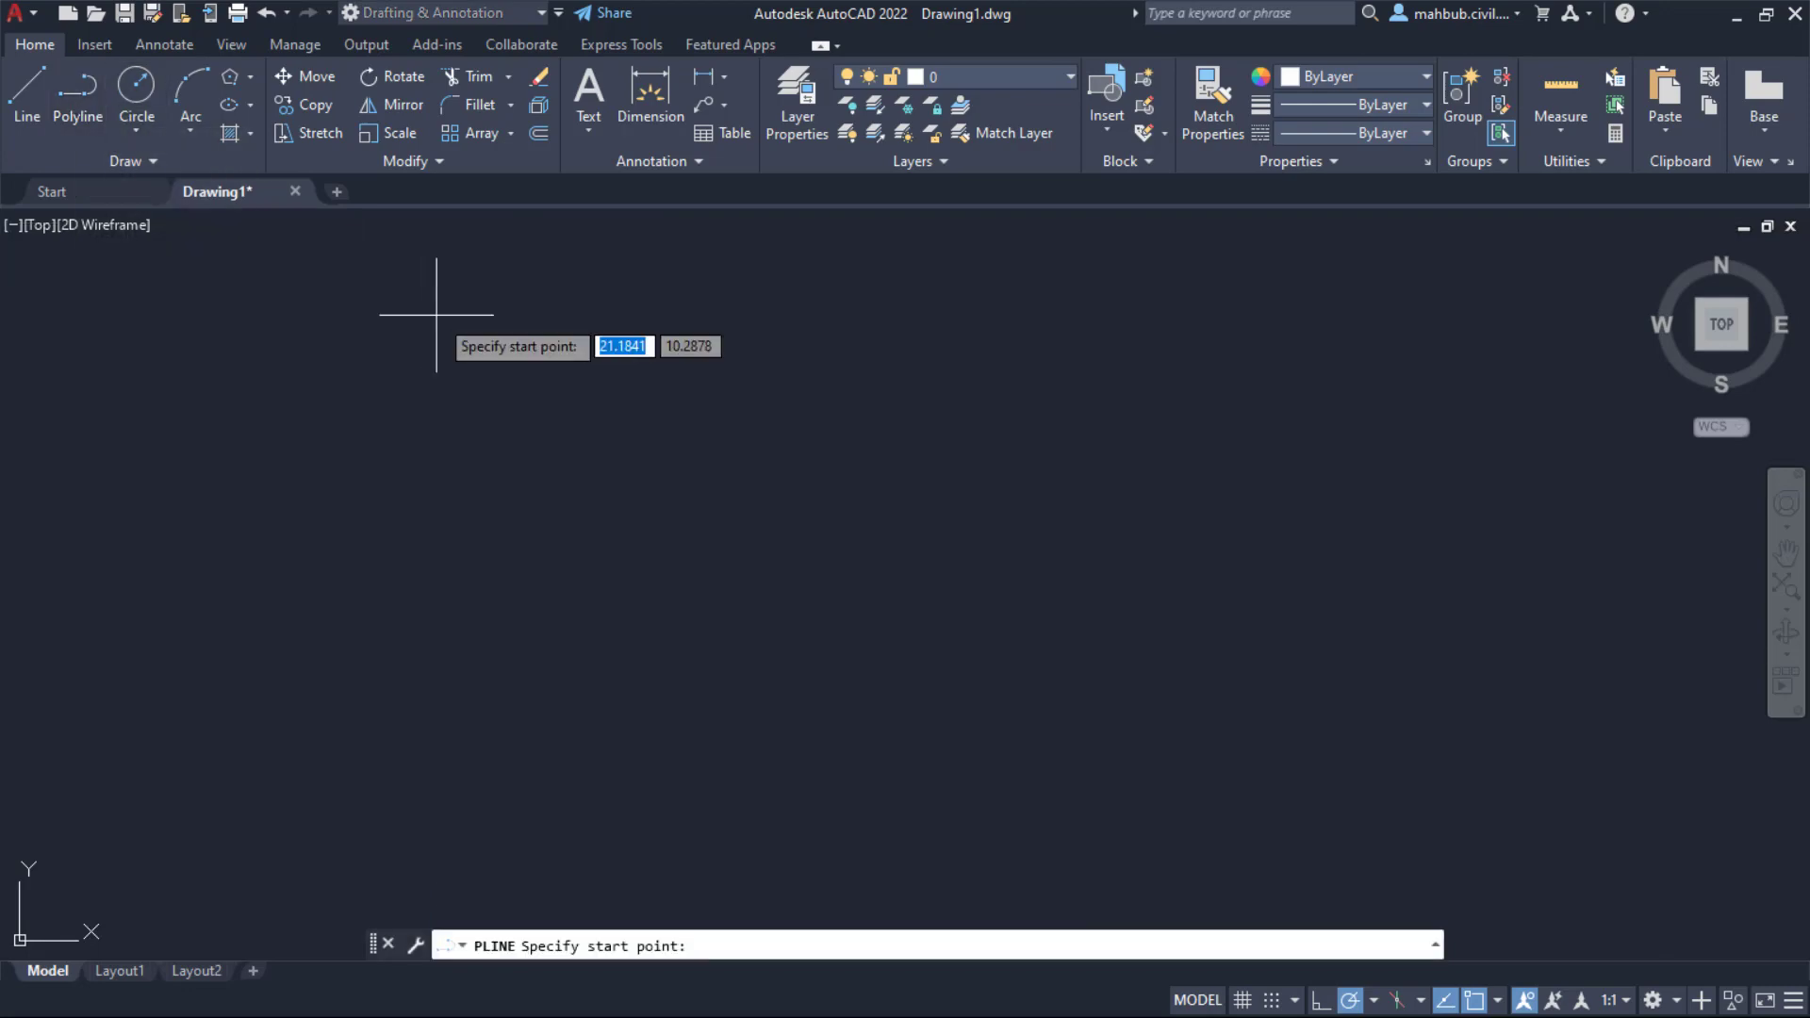
pyautogui.click(517, 744)
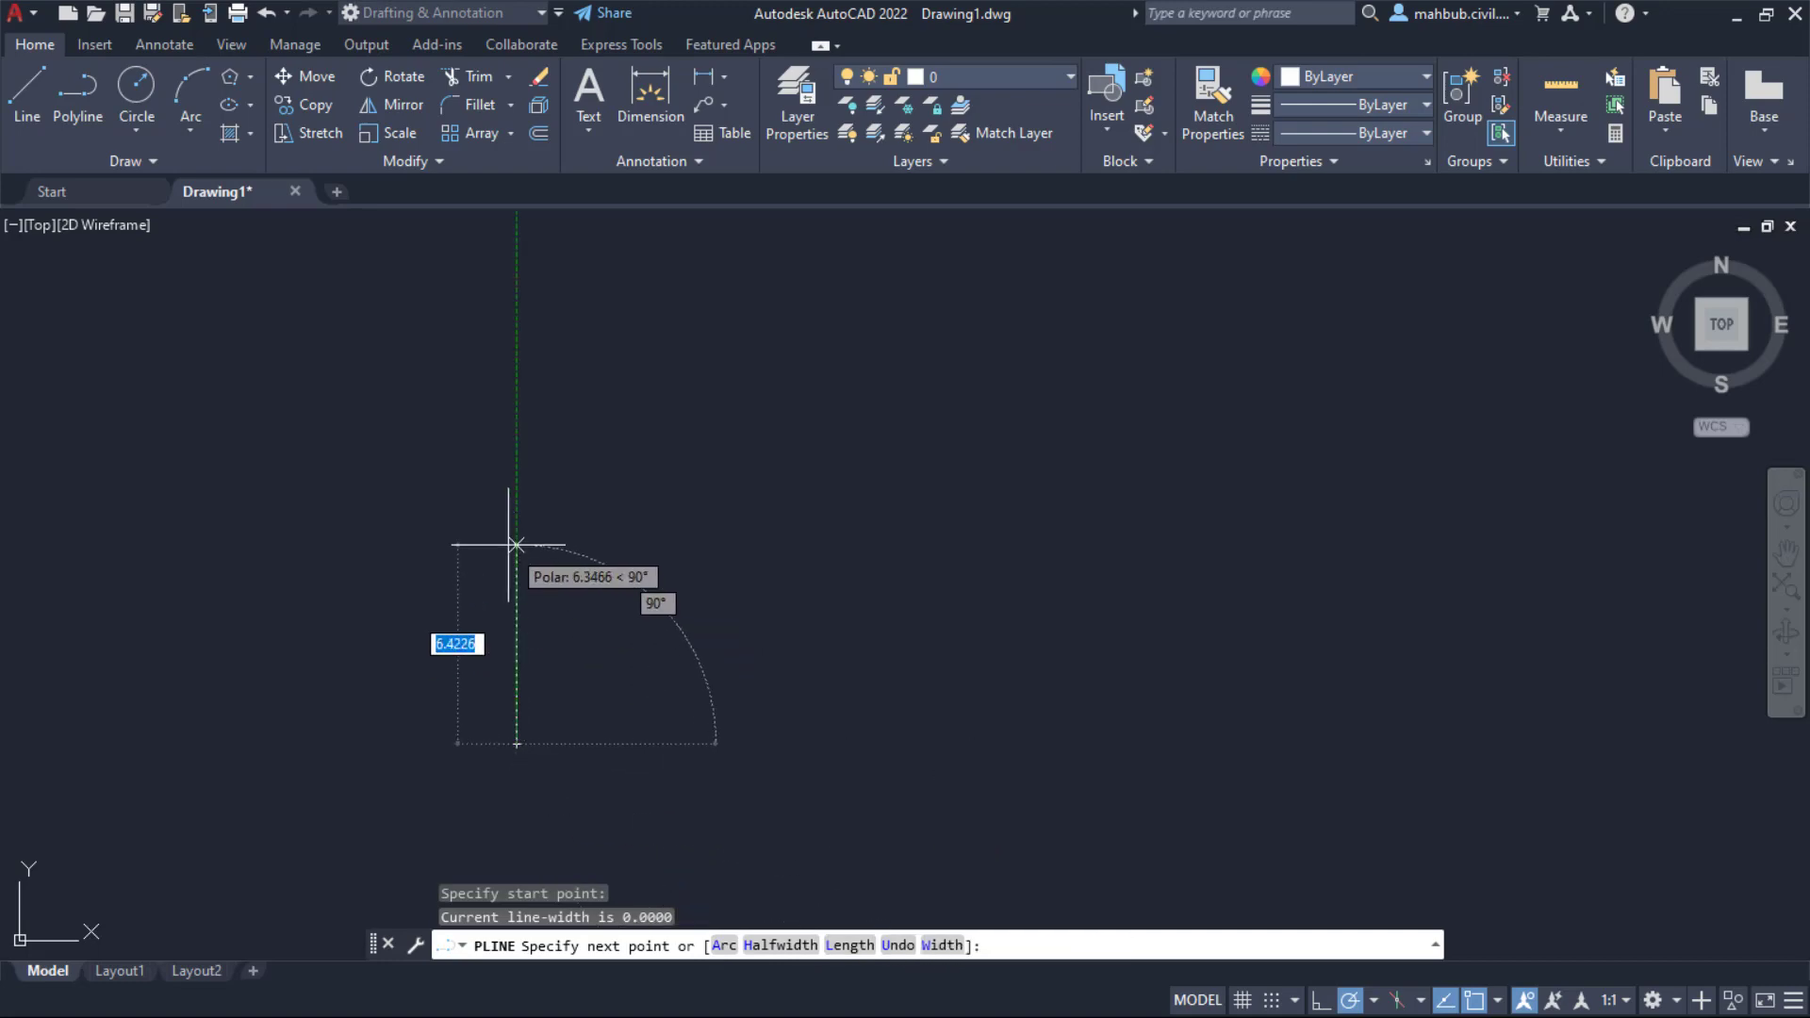
pyautogui.click(517, 497)
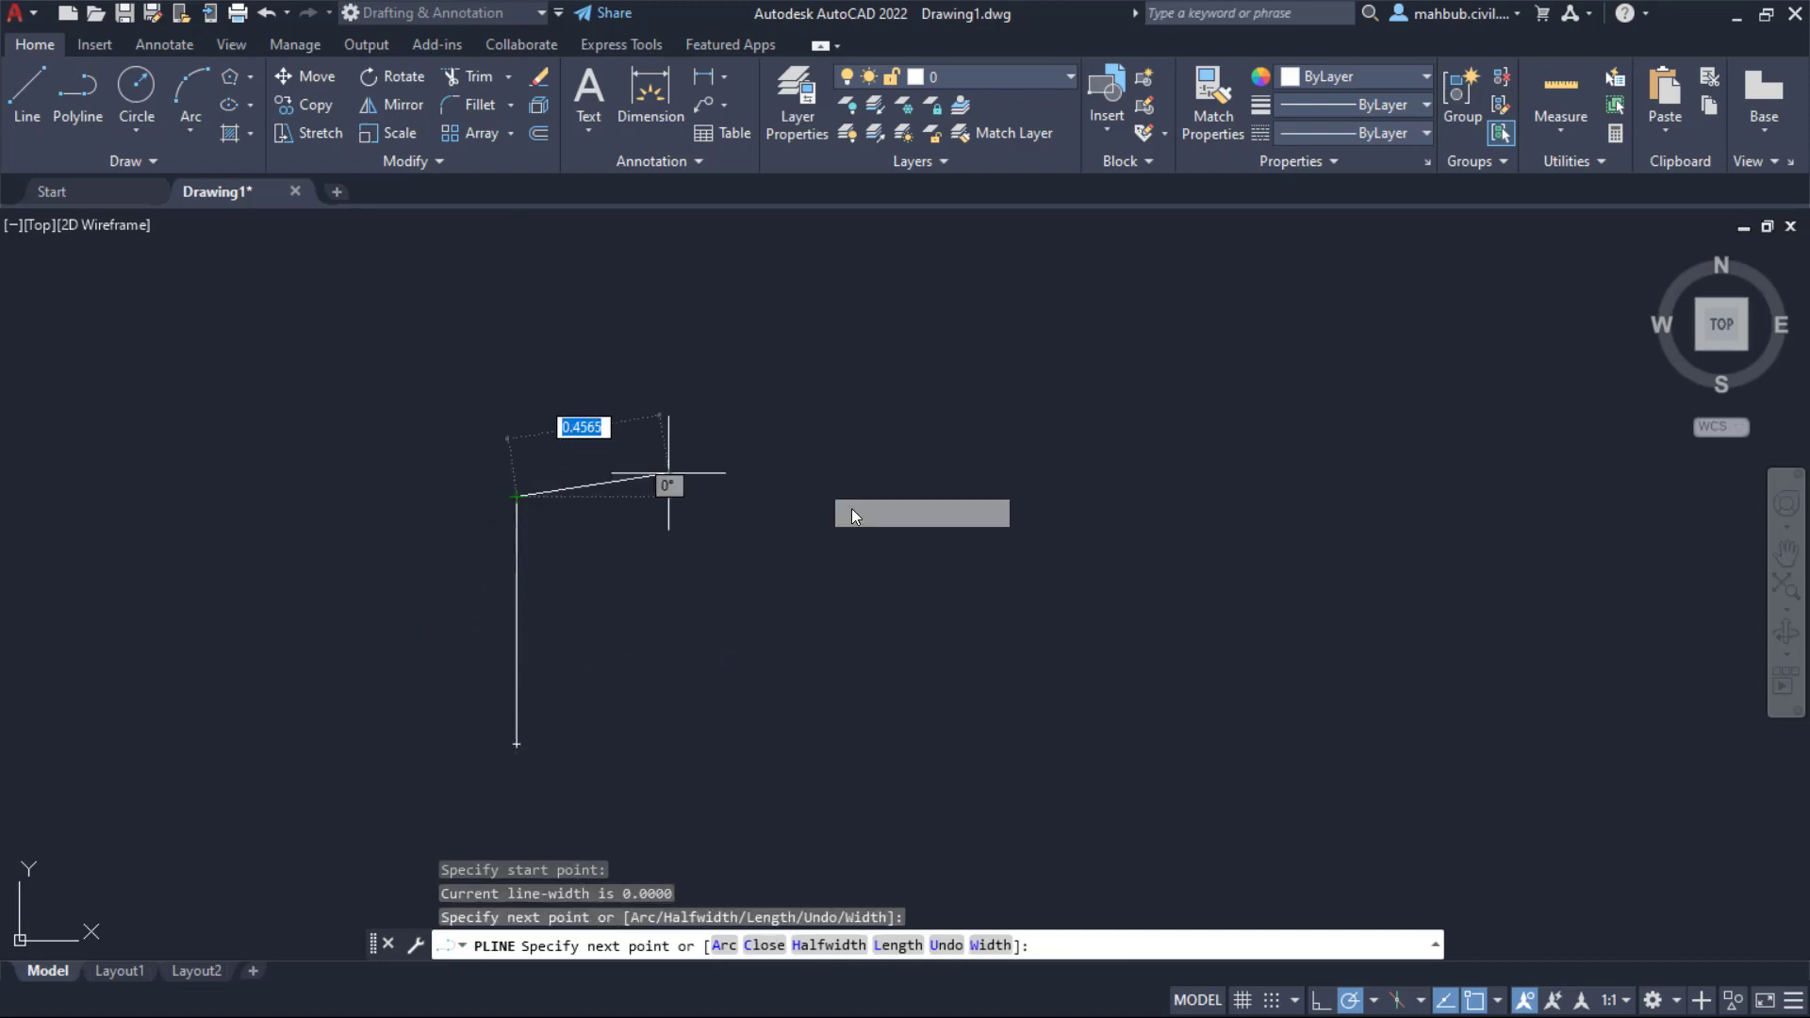
pyautogui.click(725, 946)
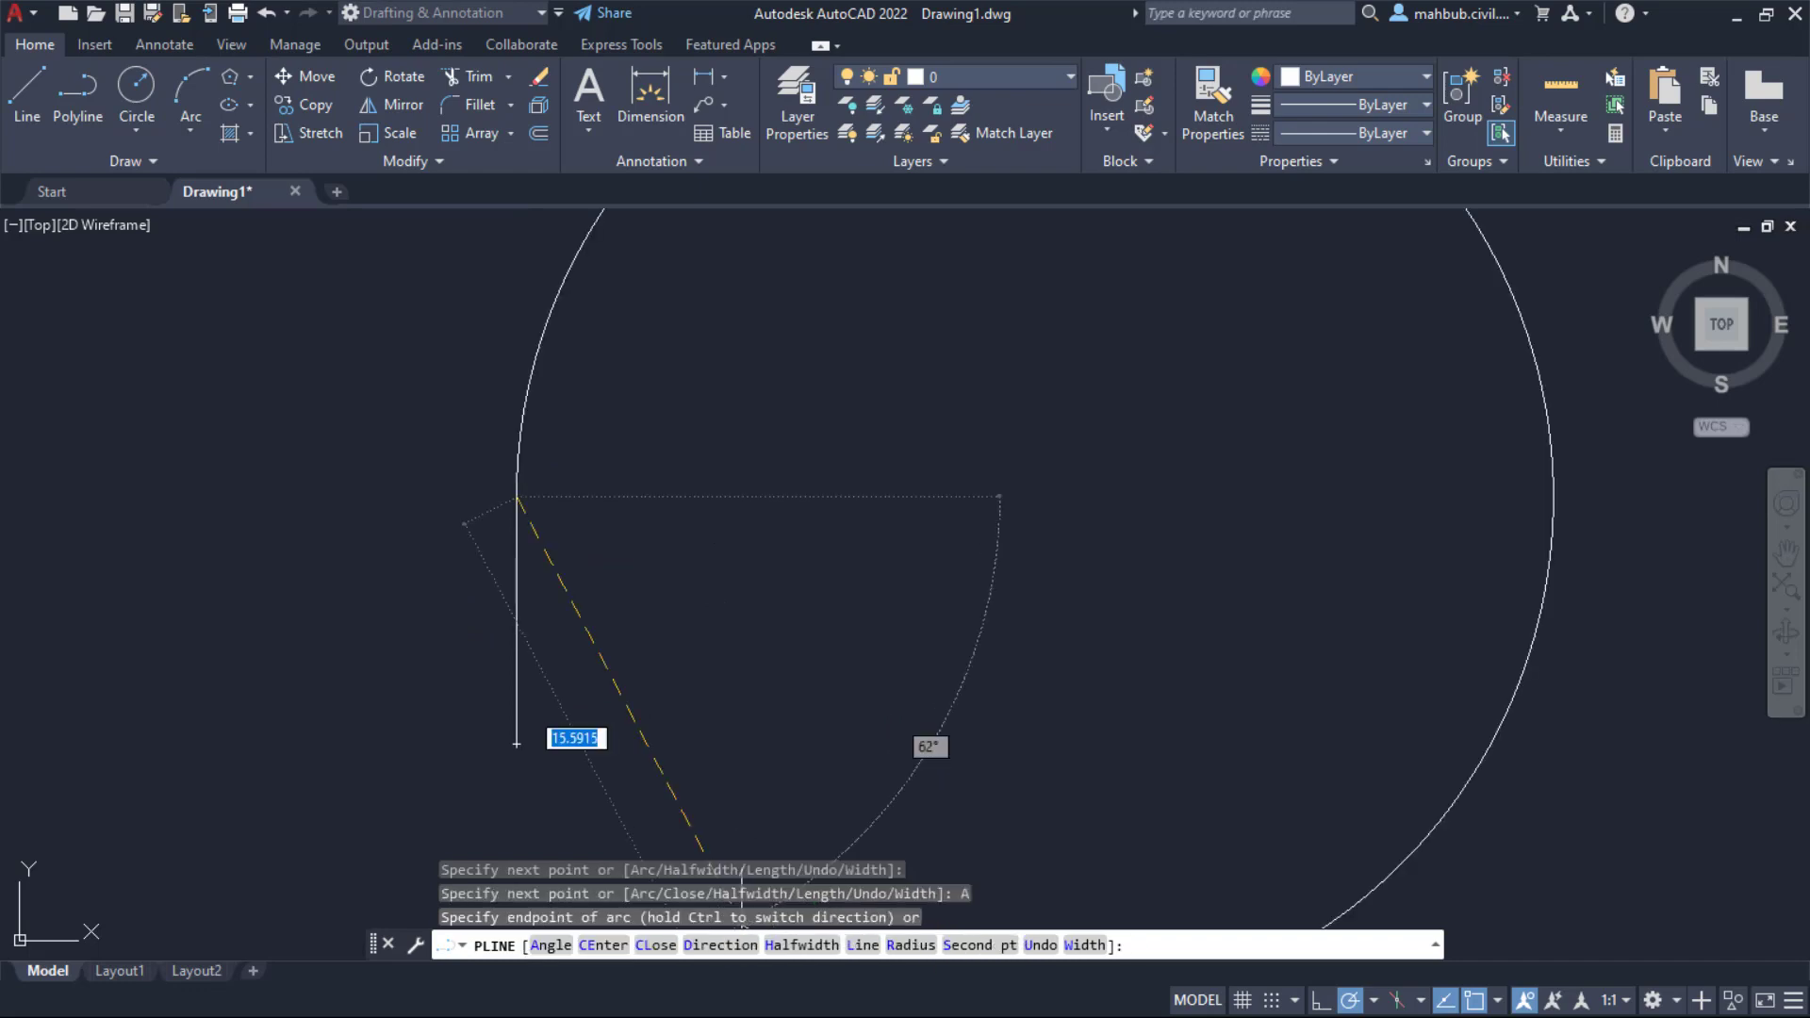
pyautogui.click(725, 495)
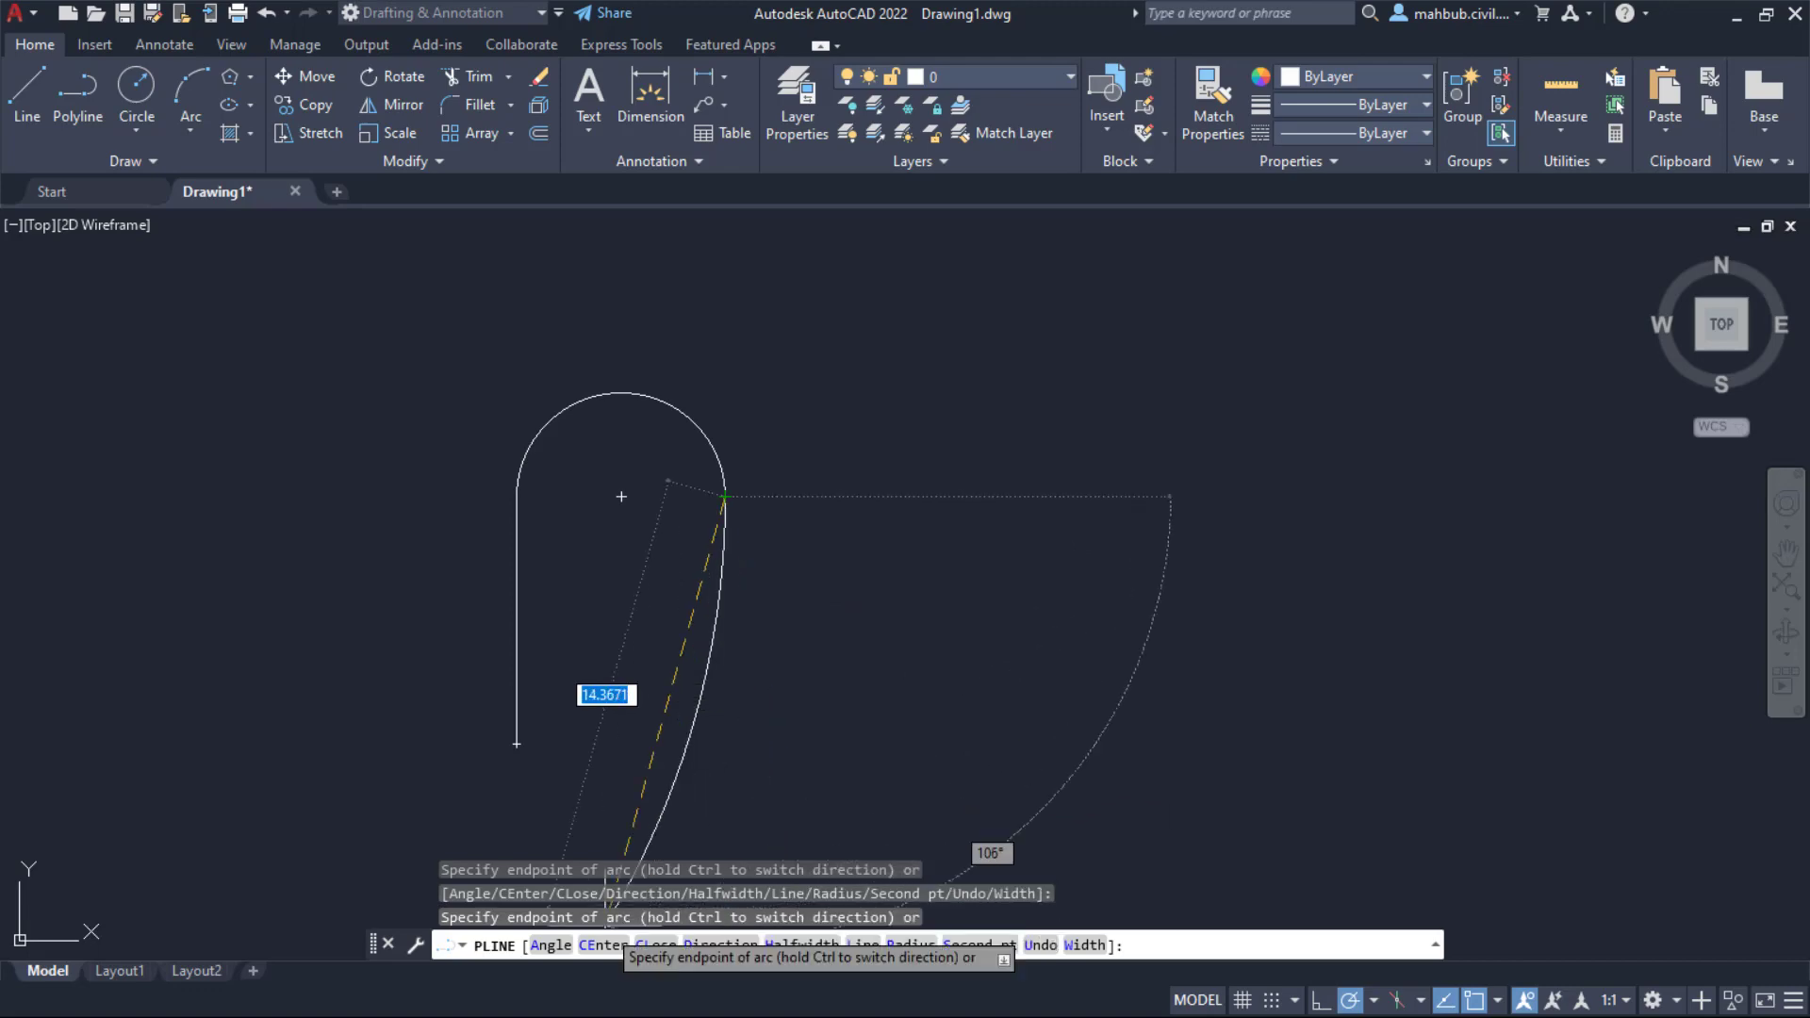
pyautogui.click(864, 945)
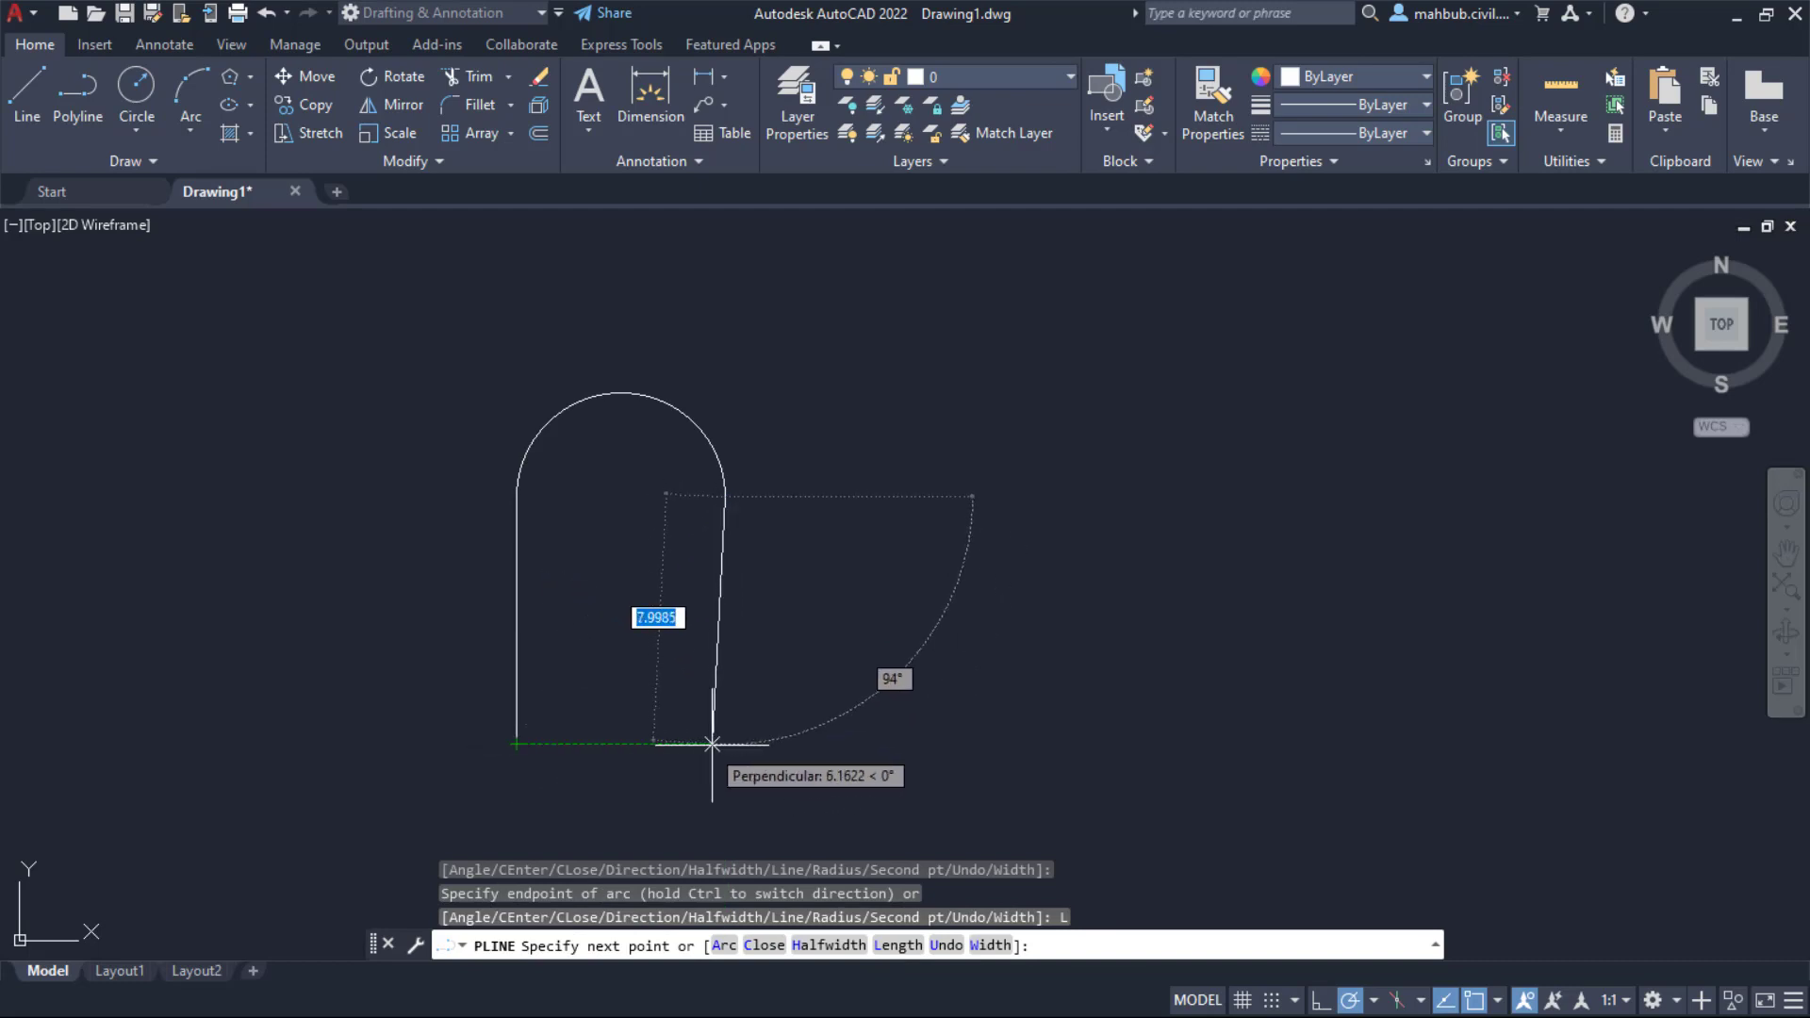
pyautogui.click(614, 743)
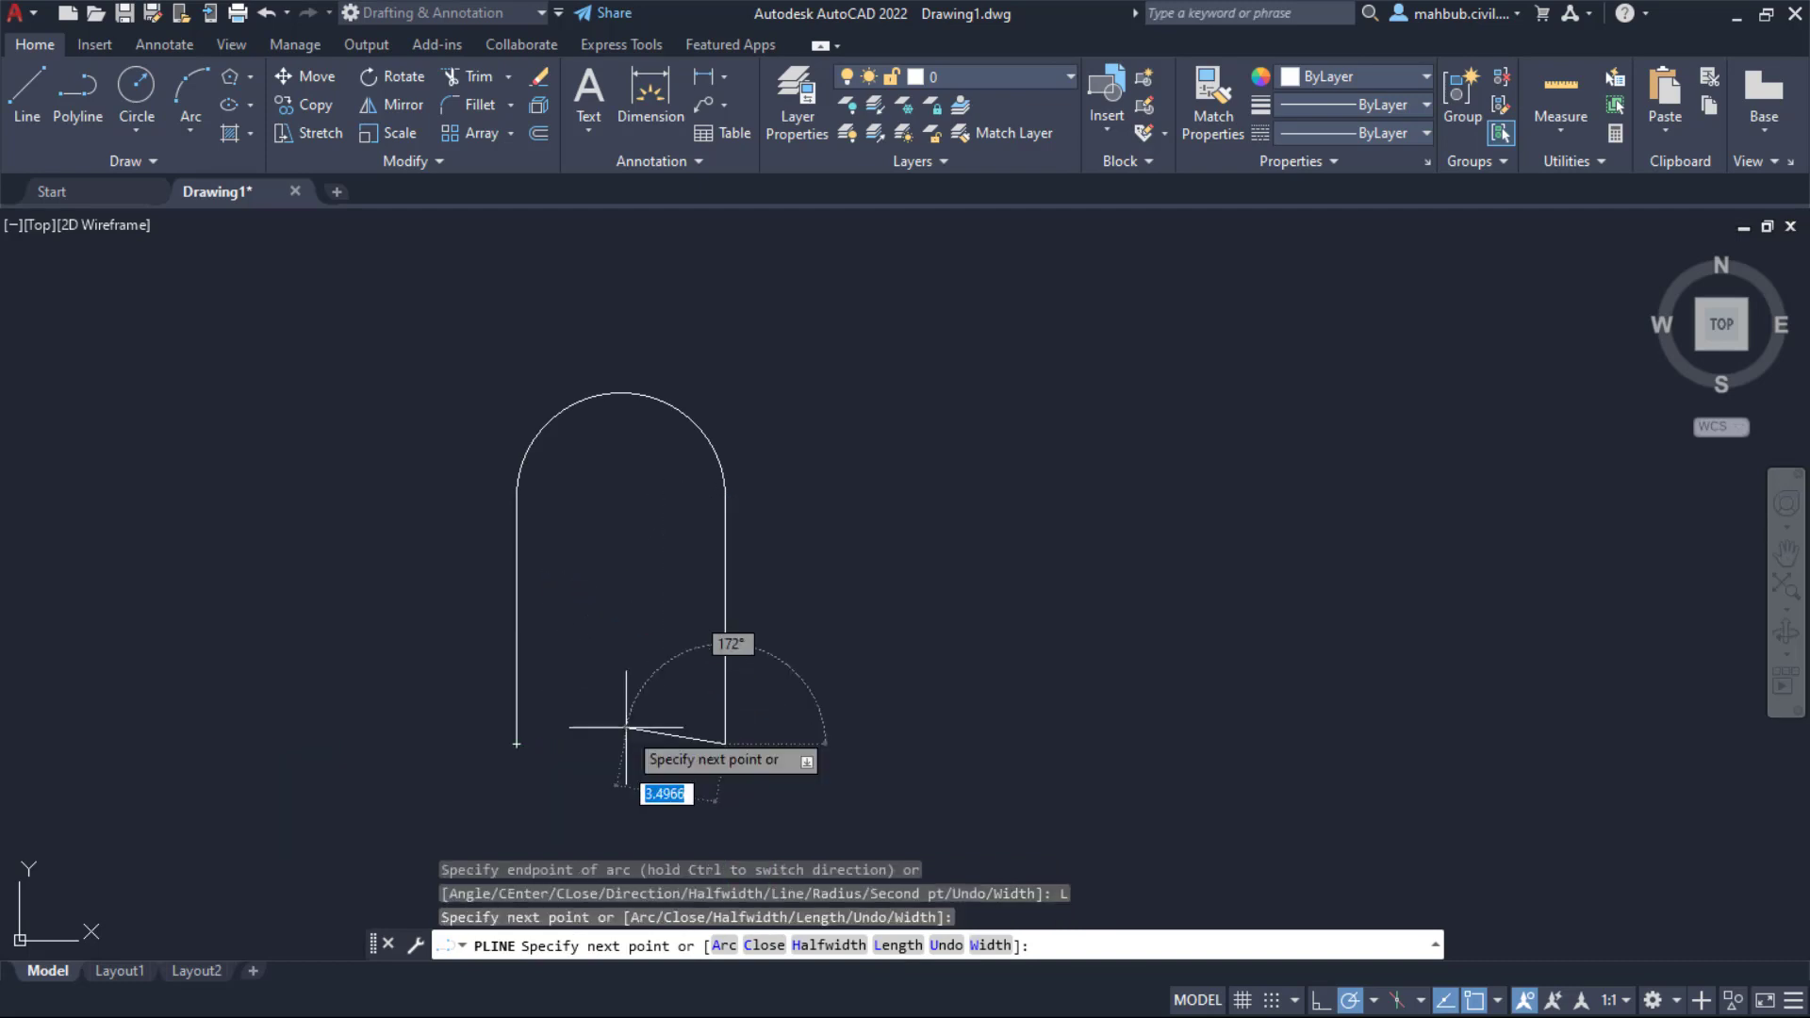
pyautogui.click(516, 744)
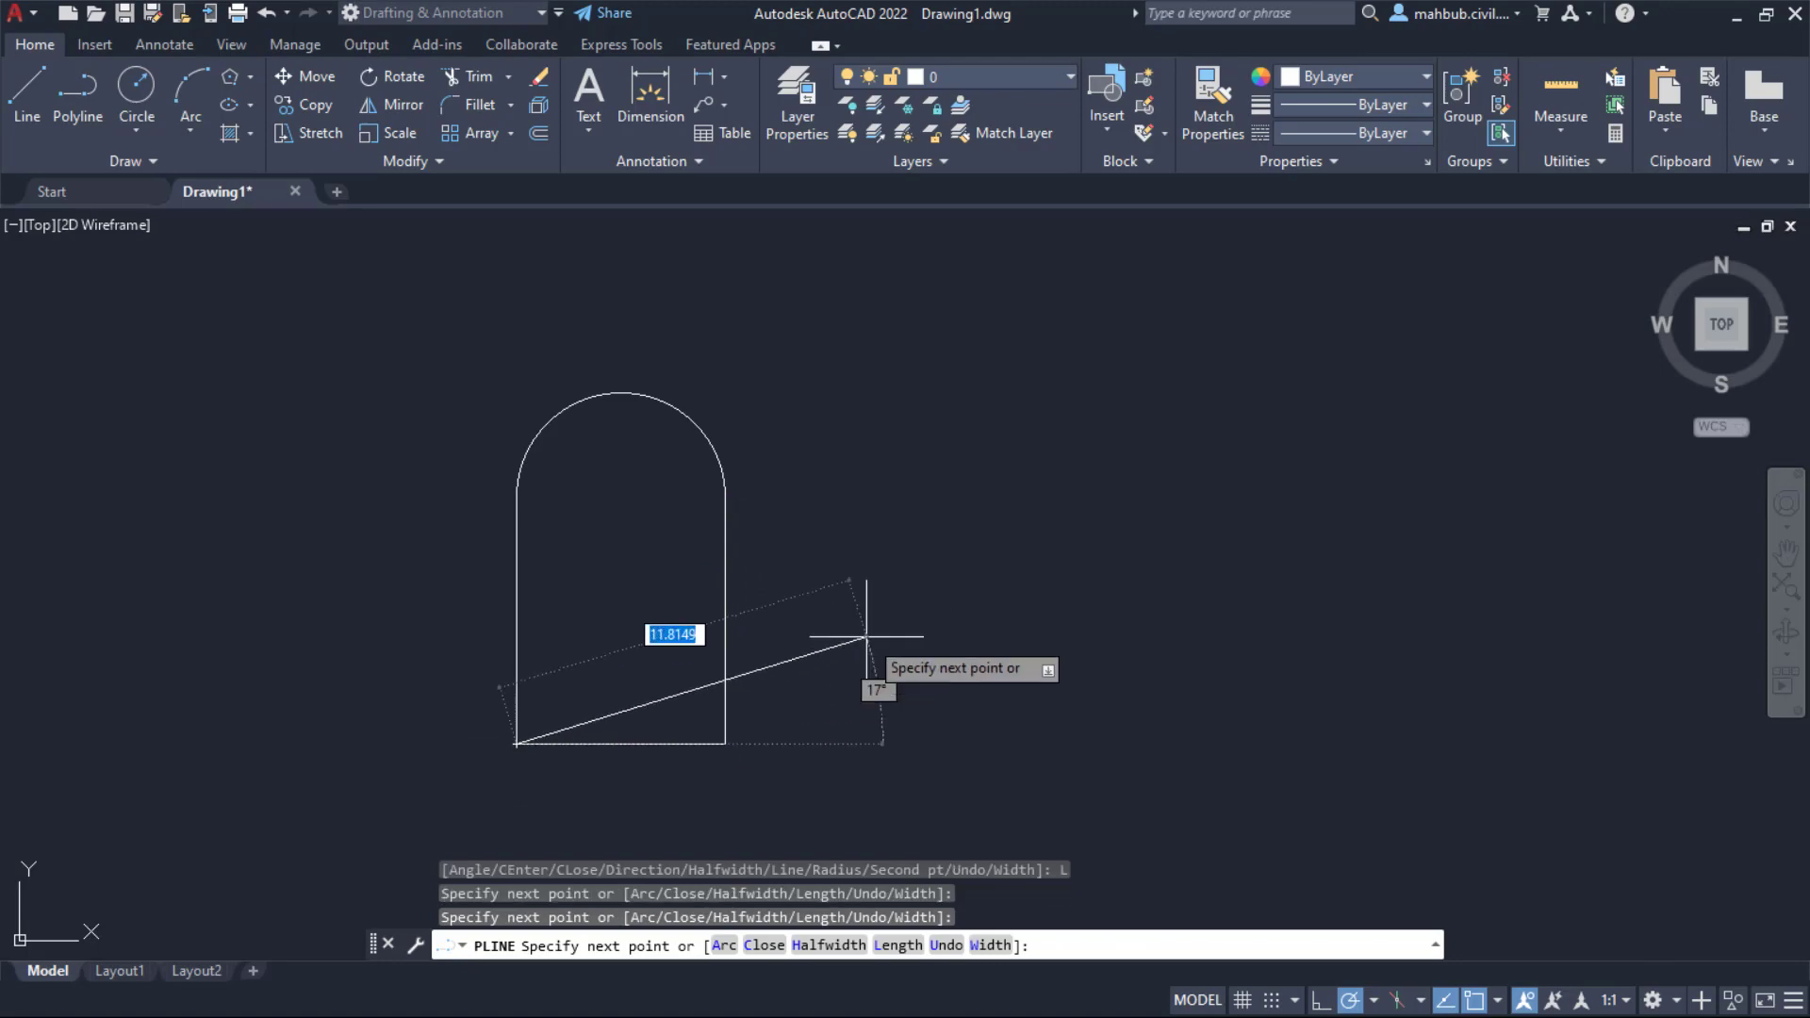
pyautogui.rightClick(818, 632)
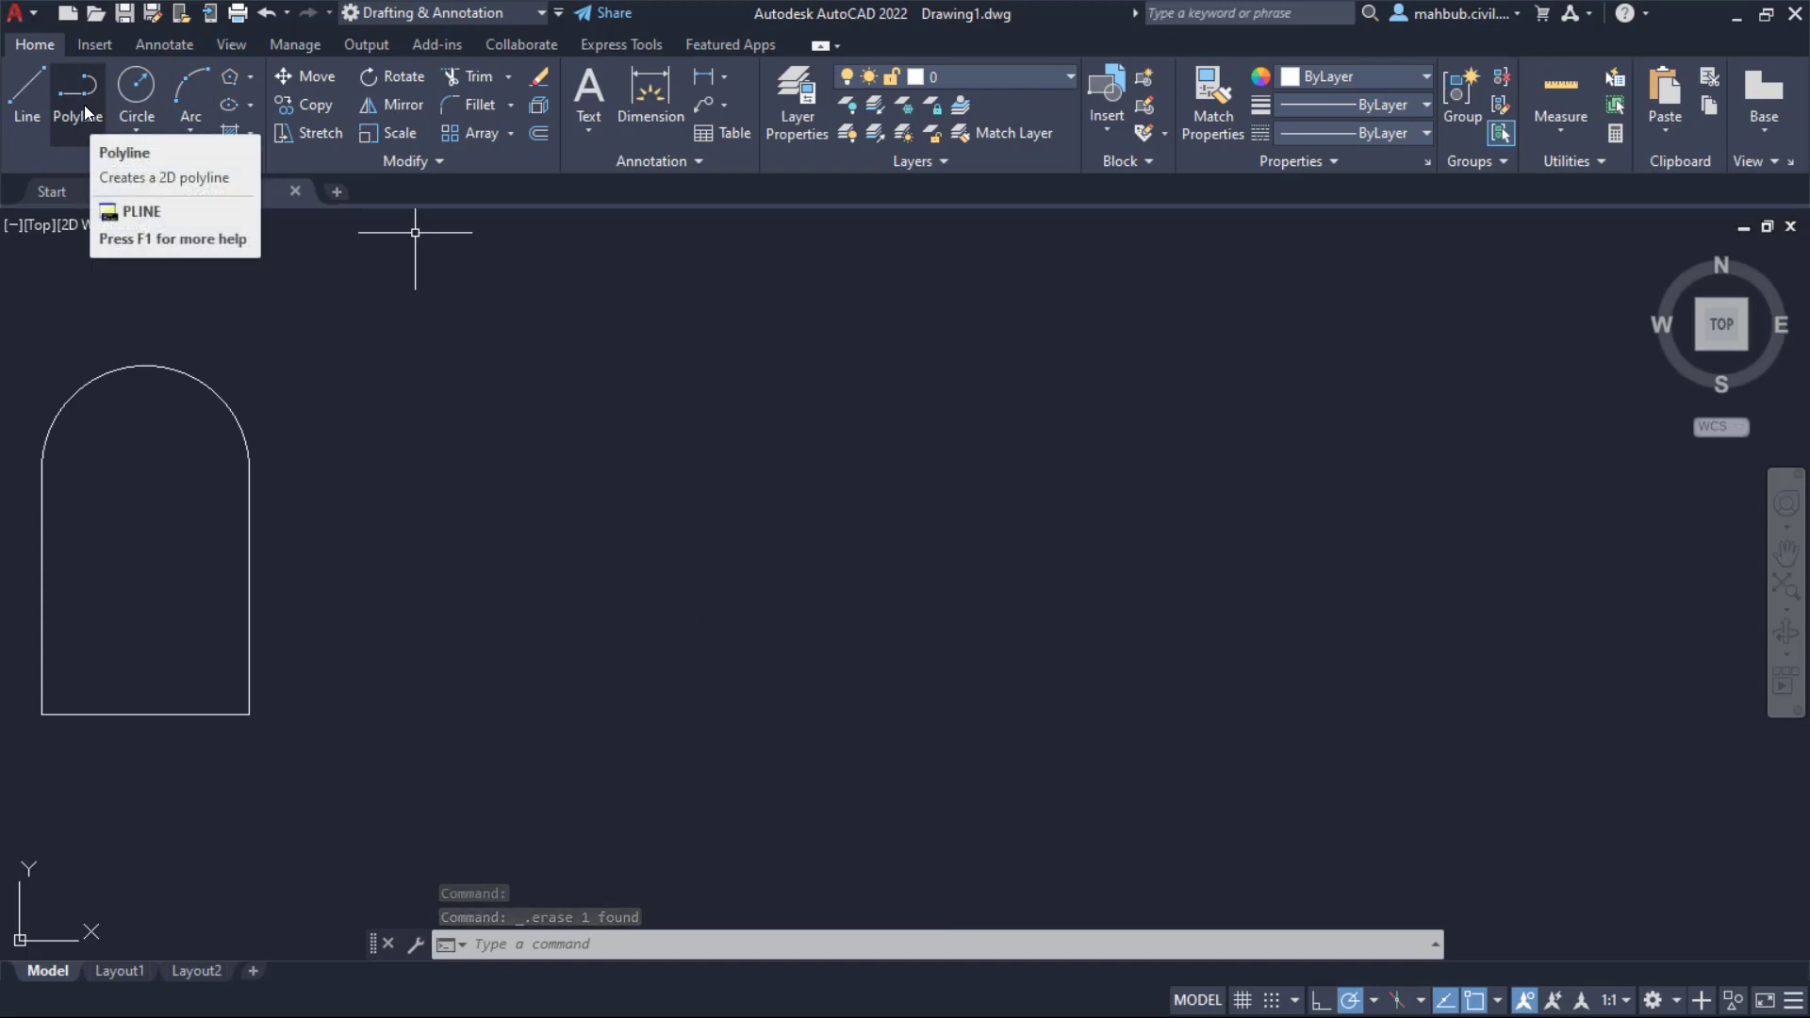
# Step: Begin a polyline beside the arched outline and set its starting and ending half-widths to 2
pyautogui.click(84, 107)
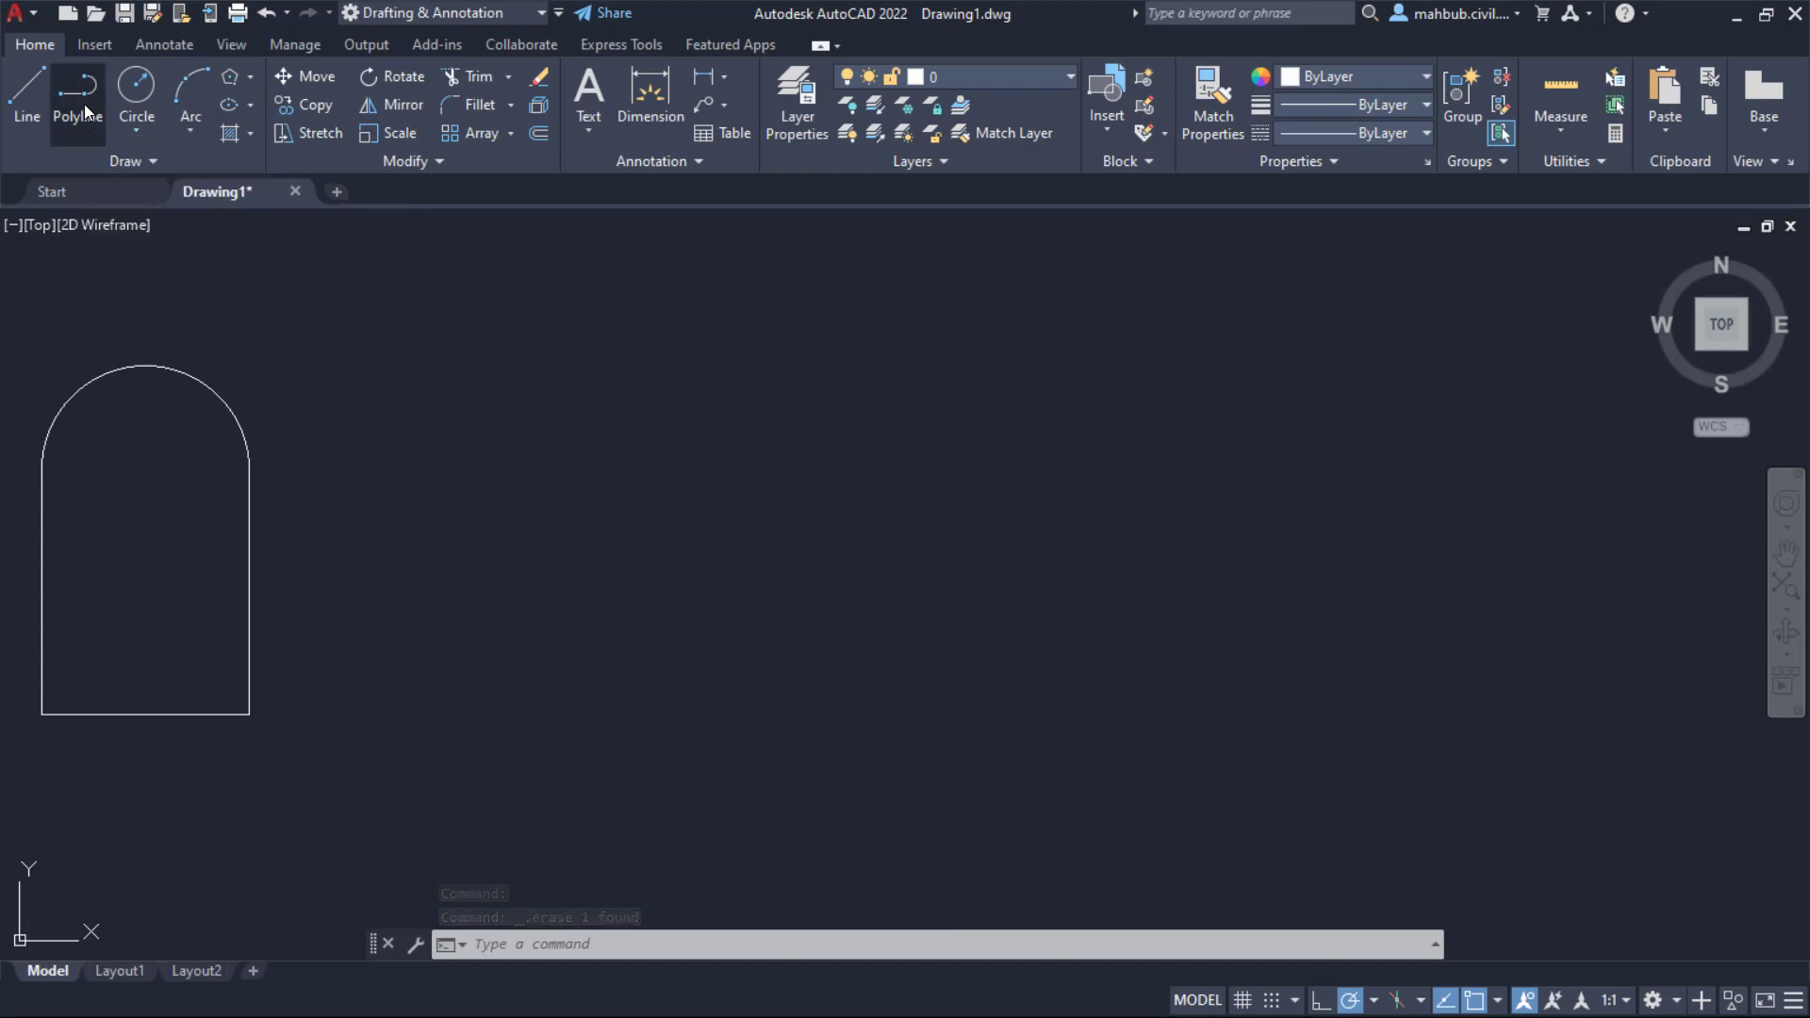
pyautogui.click(475, 711)
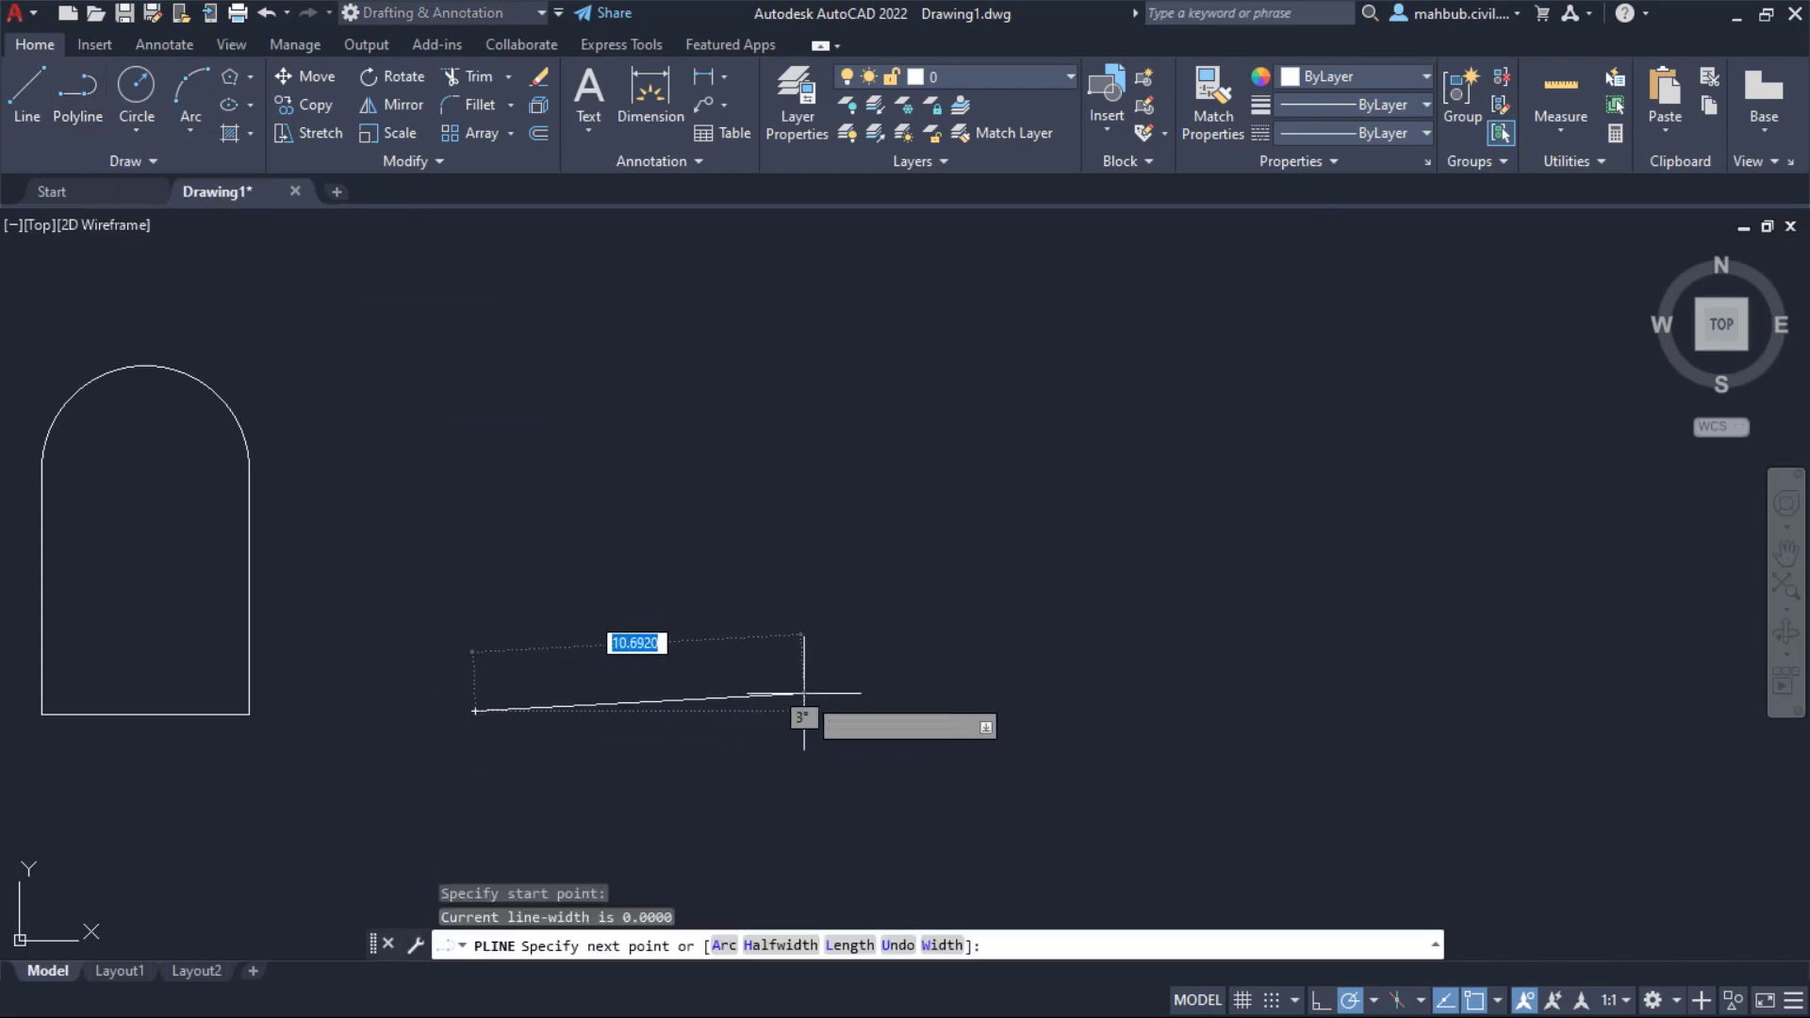
pyautogui.click(778, 946)
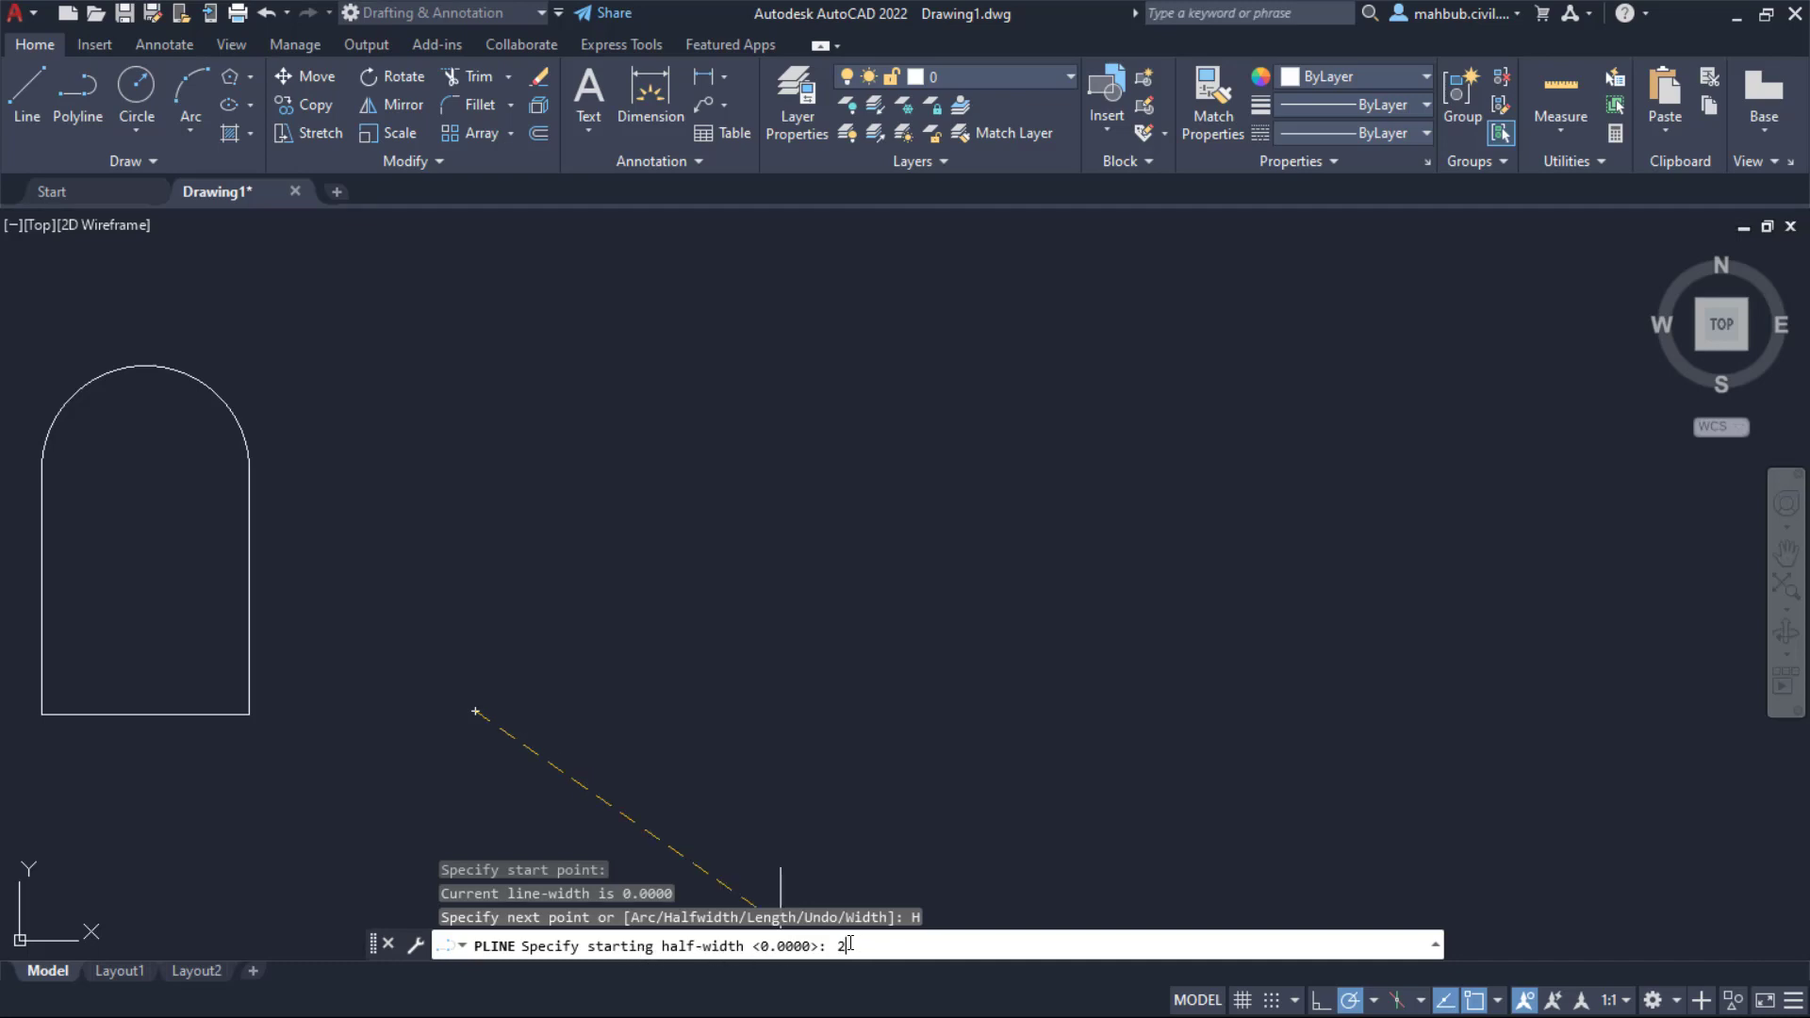
pyautogui.write('2')
pyautogui.press('Return')
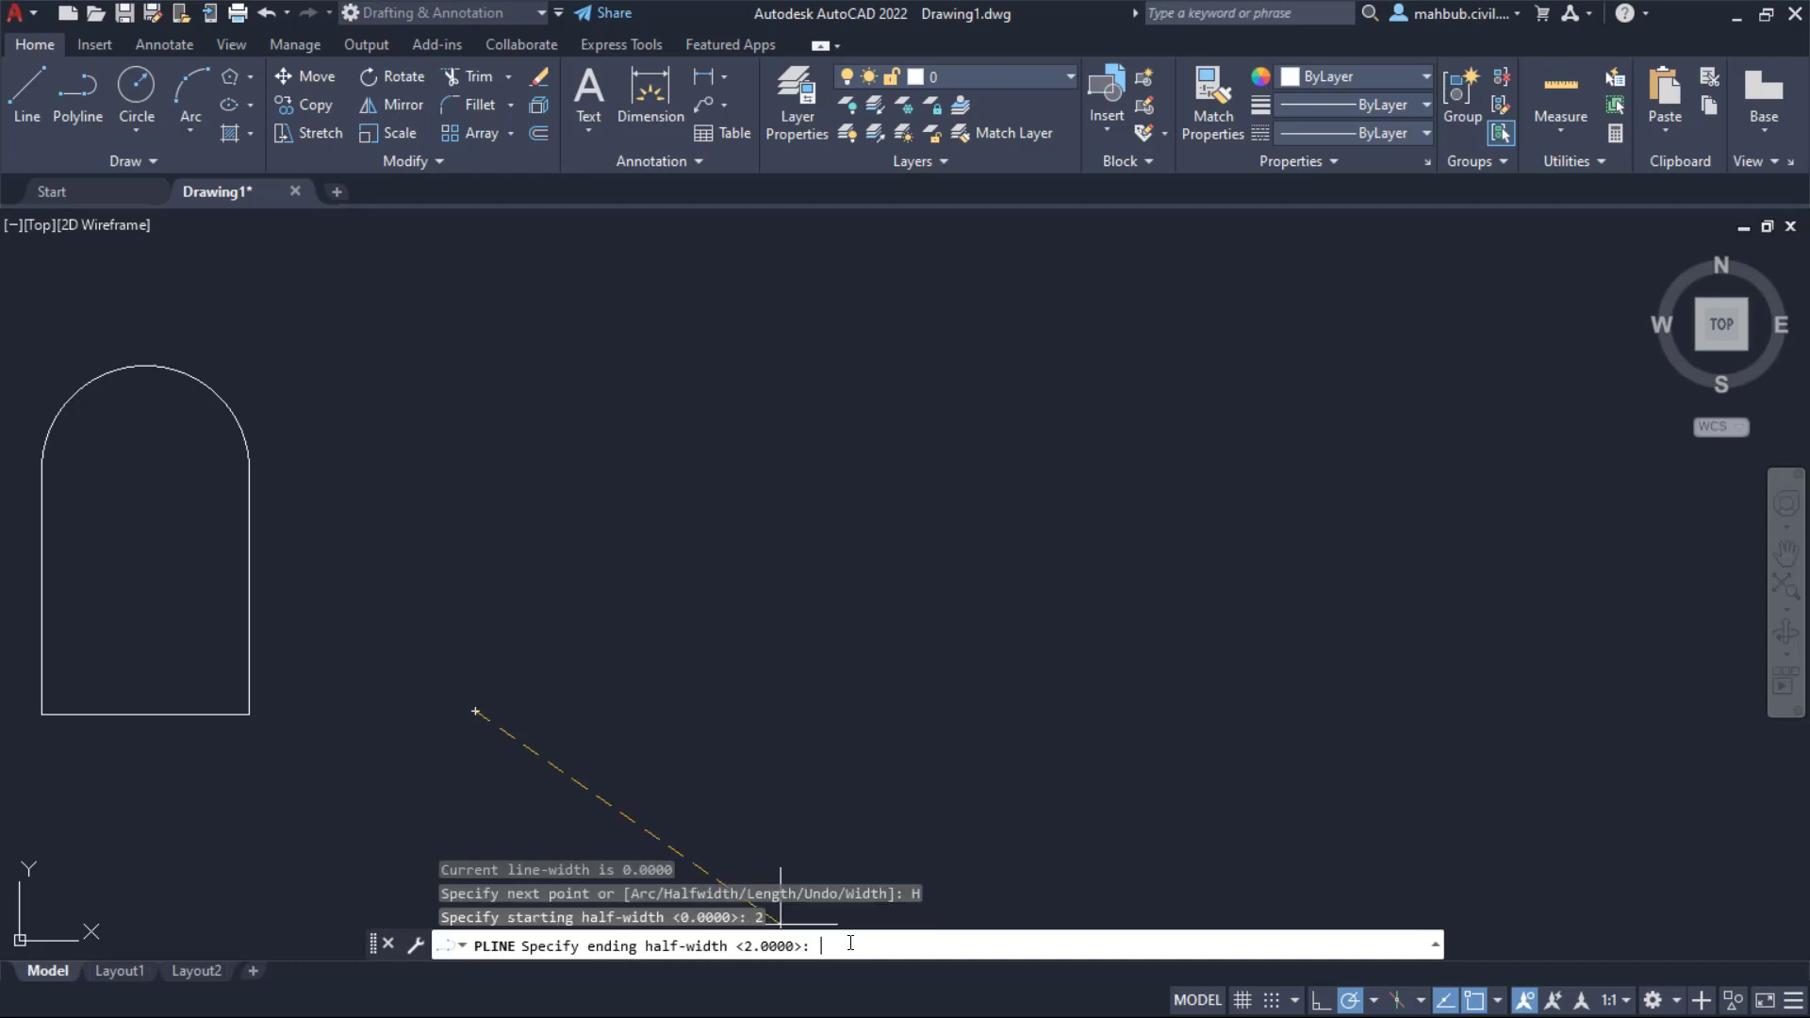
pyautogui.write('2')
pyautogui.press('Return')
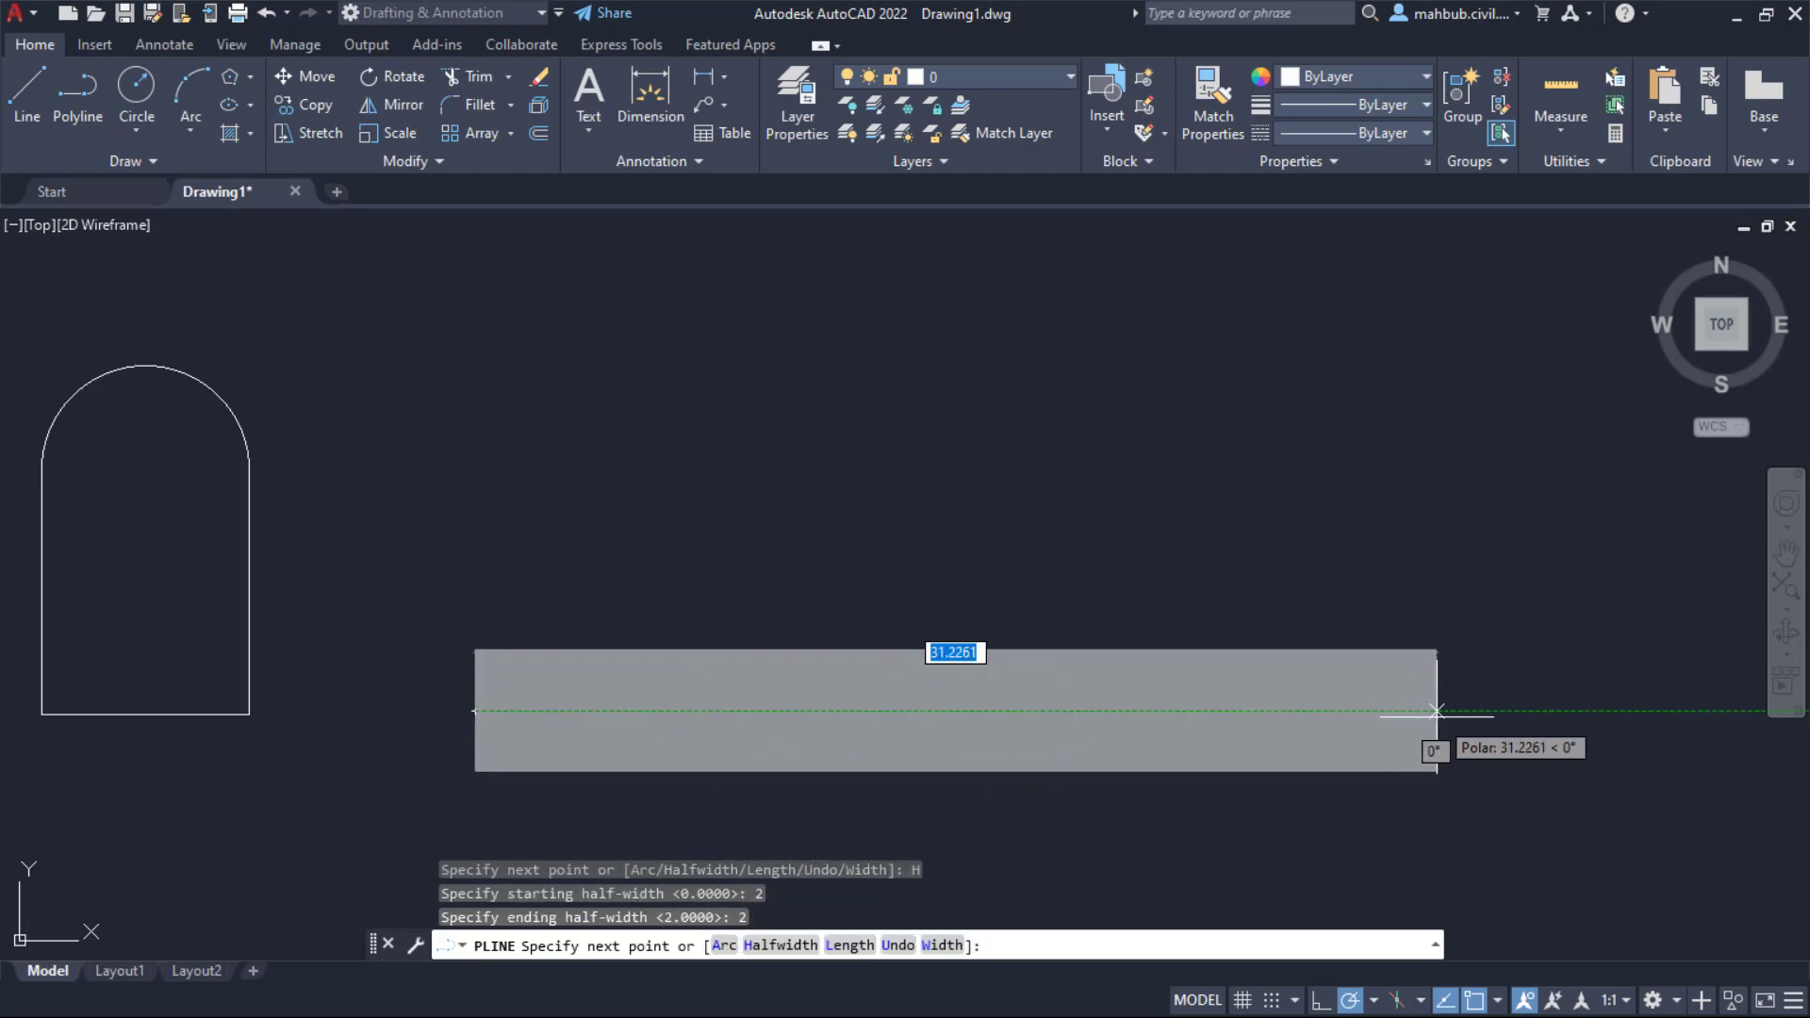
# Step: Draw a four-sided thick outline about 31 by 14 units, ending at the start point, and finish the polyline
pyautogui.click(1436, 711)
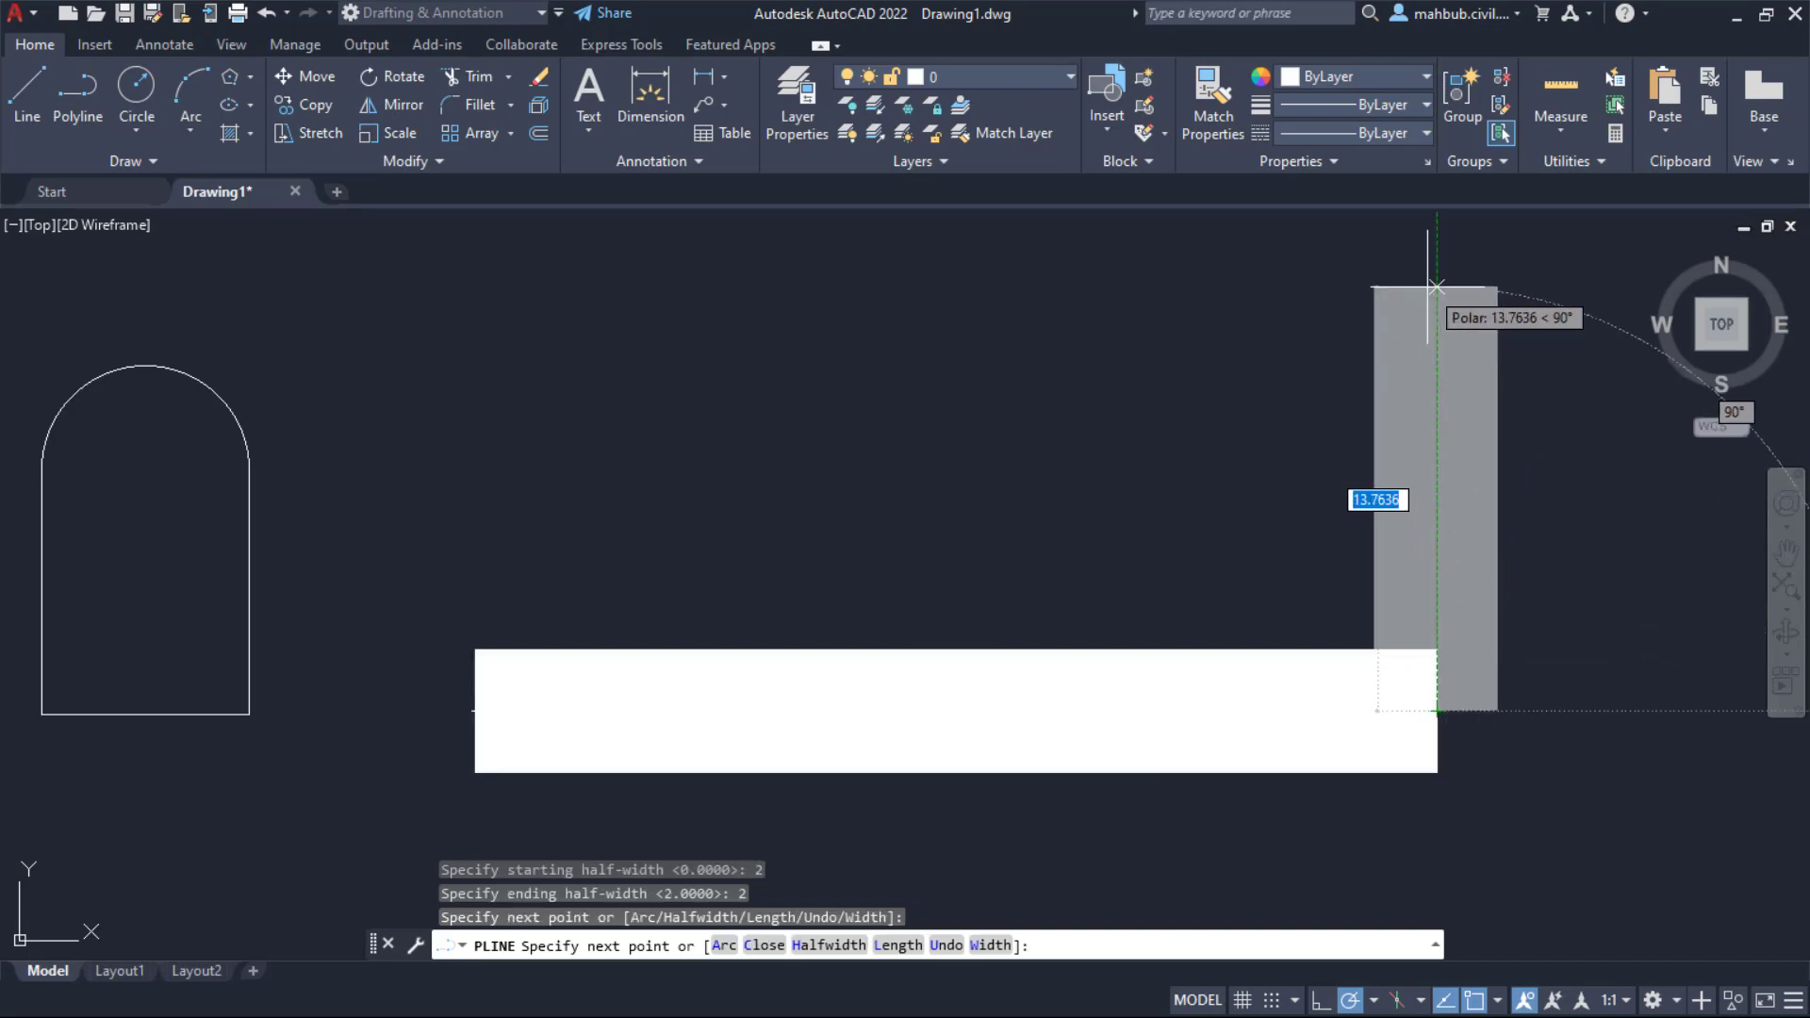
pyautogui.click(1426, 287)
pyautogui.click(466, 287)
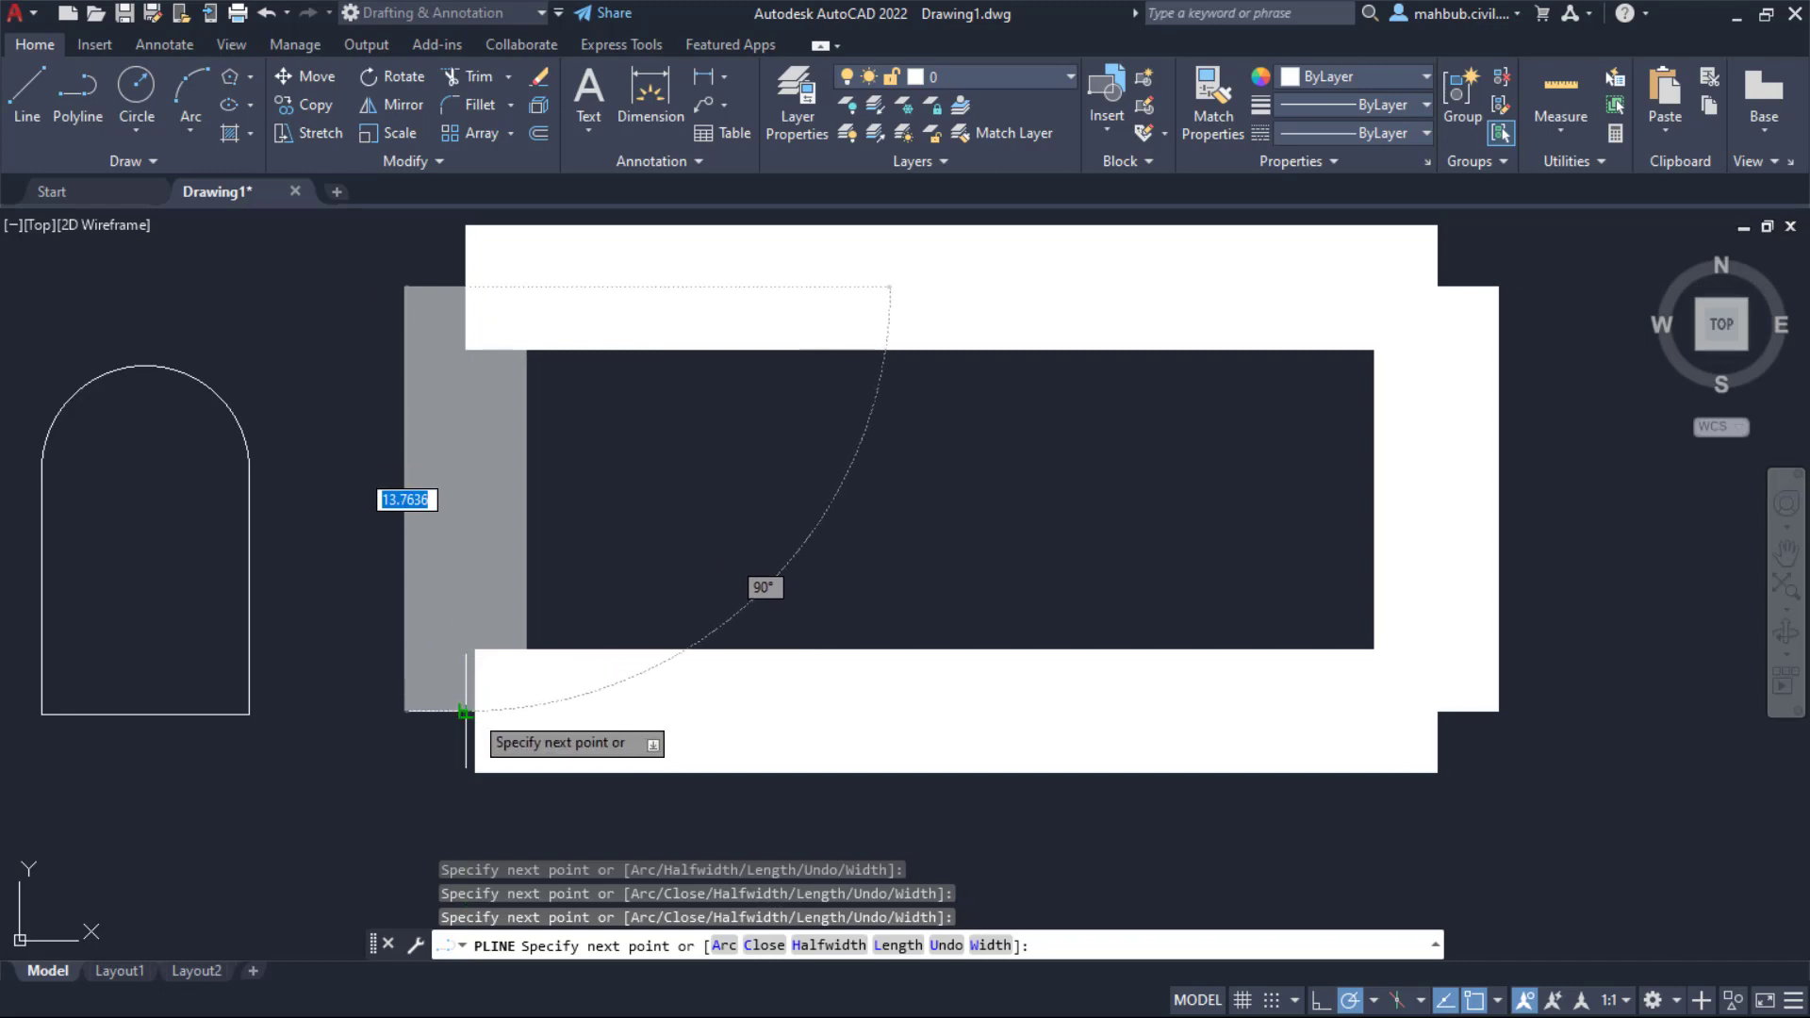
pyautogui.click(473, 712)
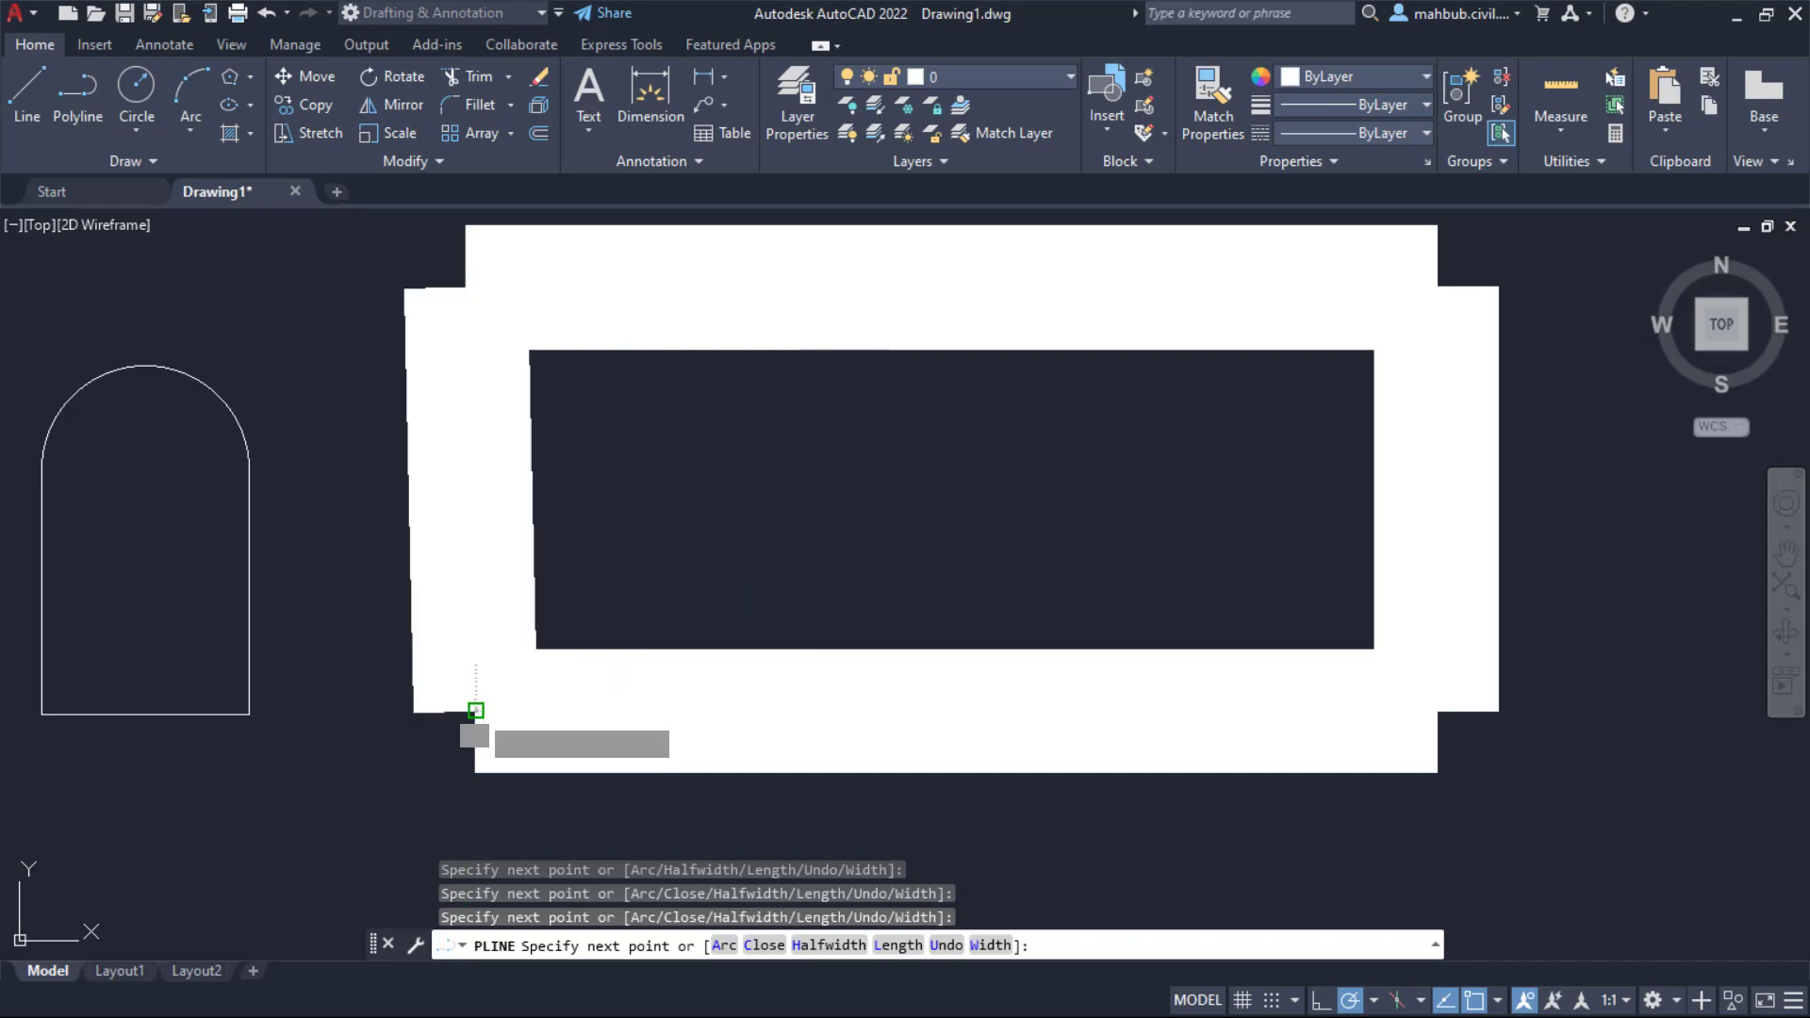
pyautogui.rightClick(336, 514)
pyautogui.click(343, 524)
pyautogui.scroll(-2, 958, 533)
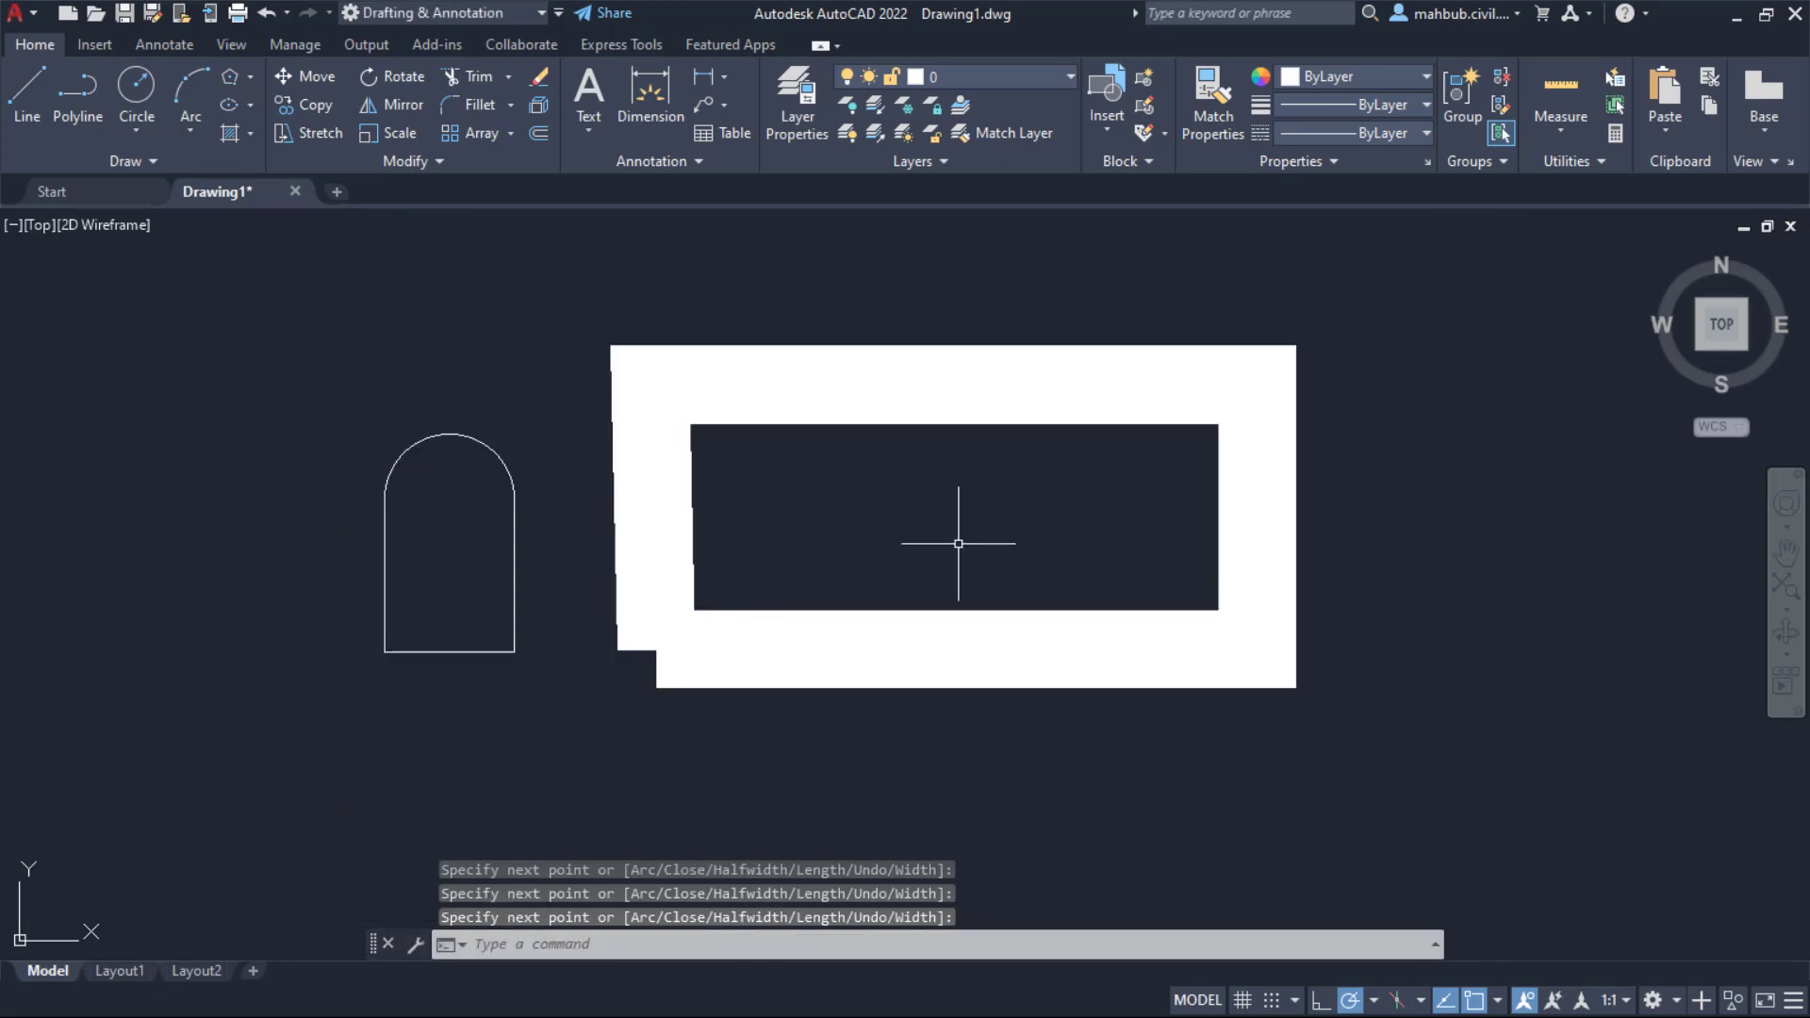
# Step: Erase the thick four-sided polyline, keeping the arched outline
pyautogui.click(1350, 305)
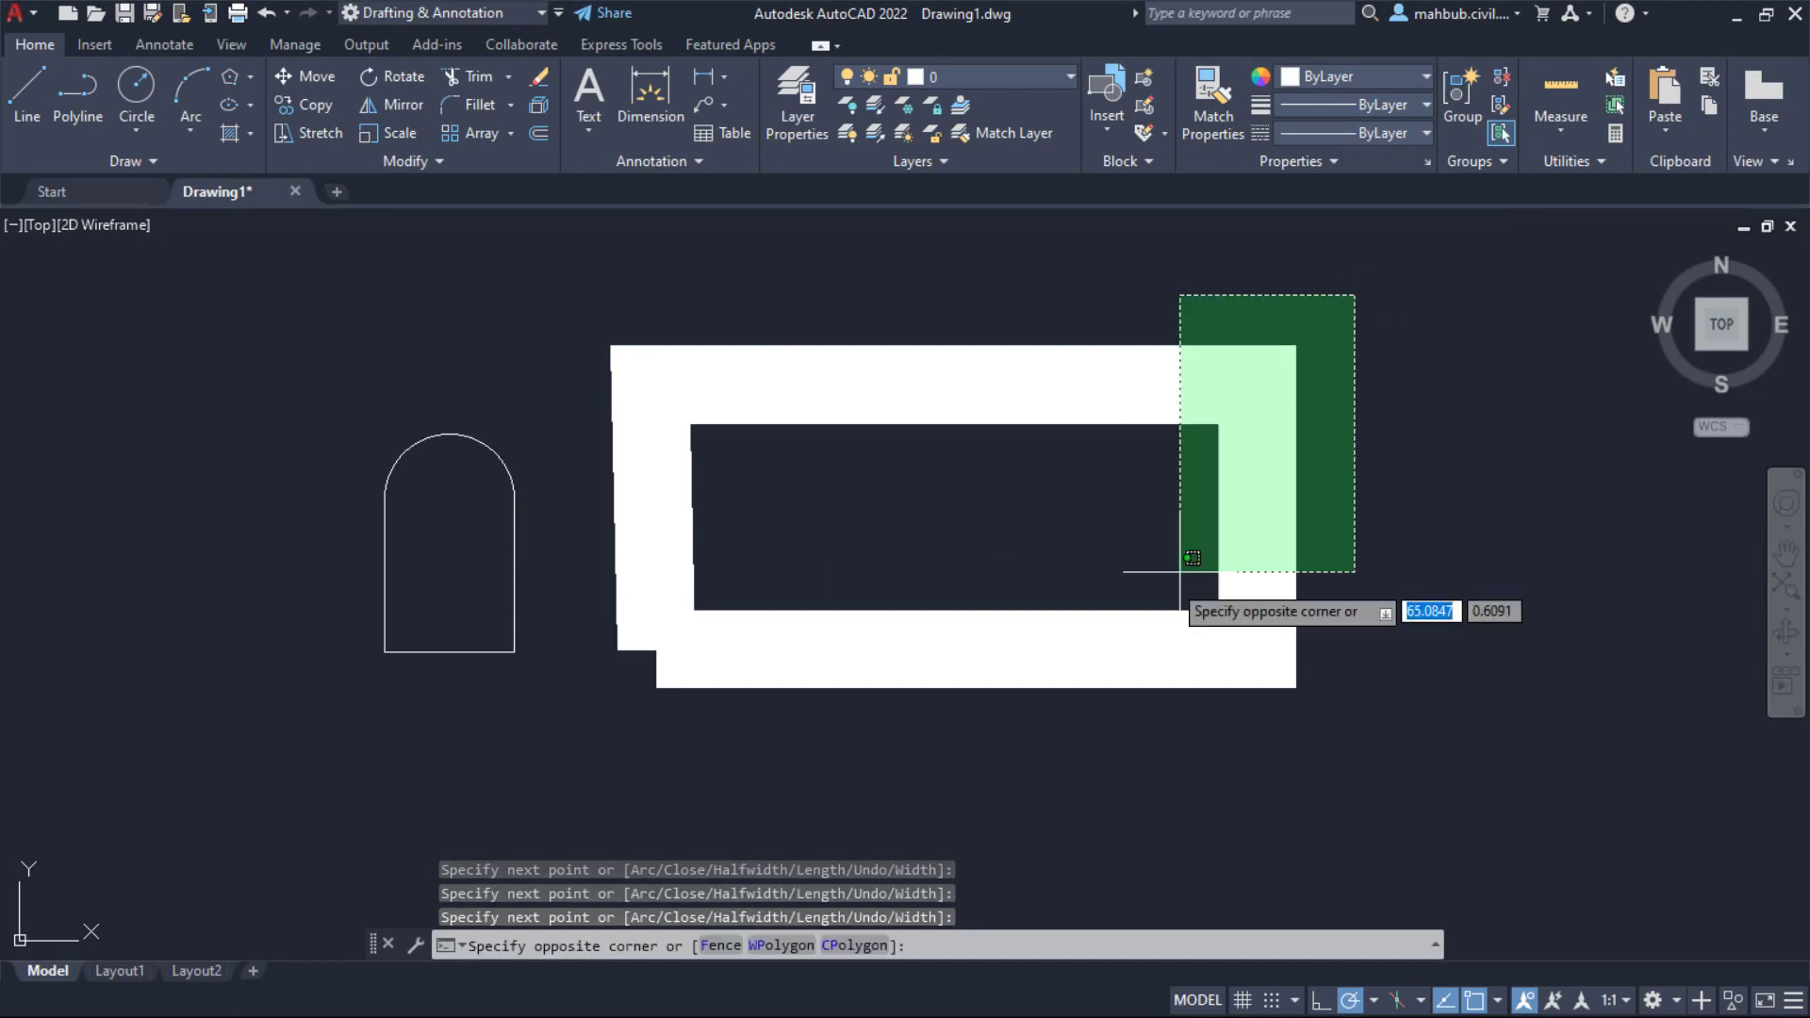
pyautogui.click(787, 760)
pyautogui.press('Delete')
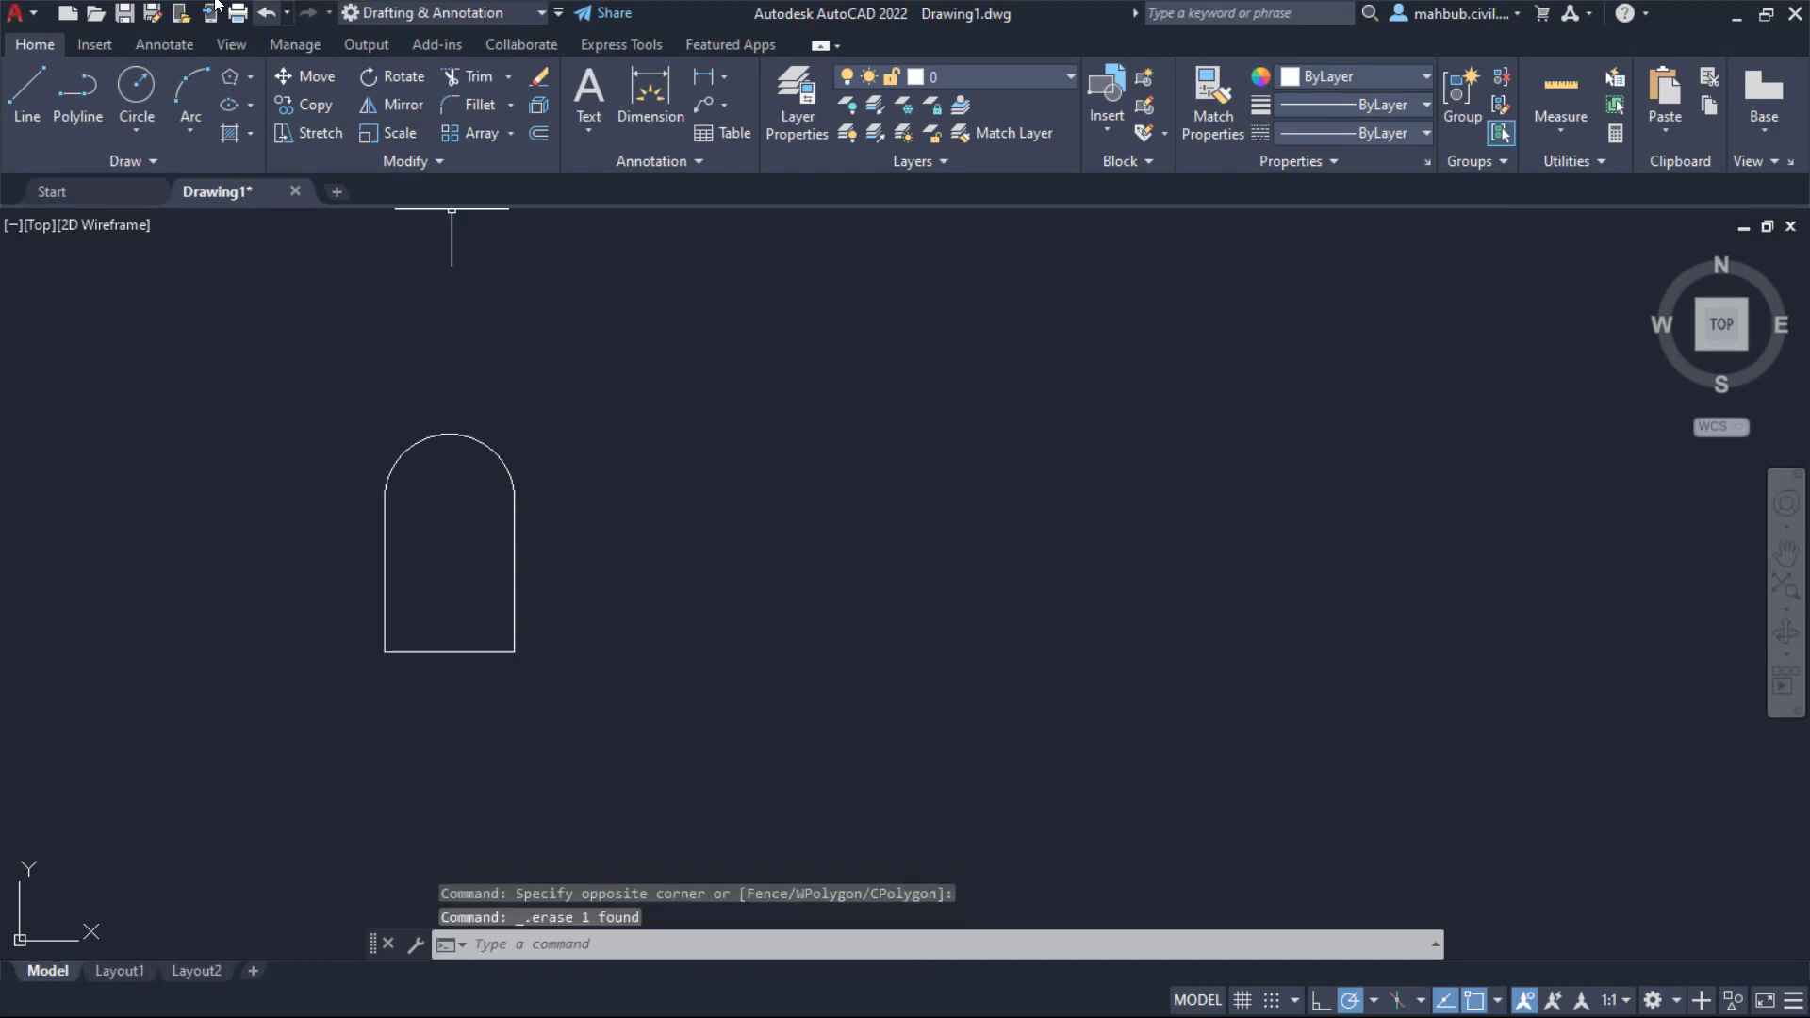
# Step: Begin a polyline beside the arched outline and reset its starting and ending half-widths to 0
pyautogui.click(74, 94)
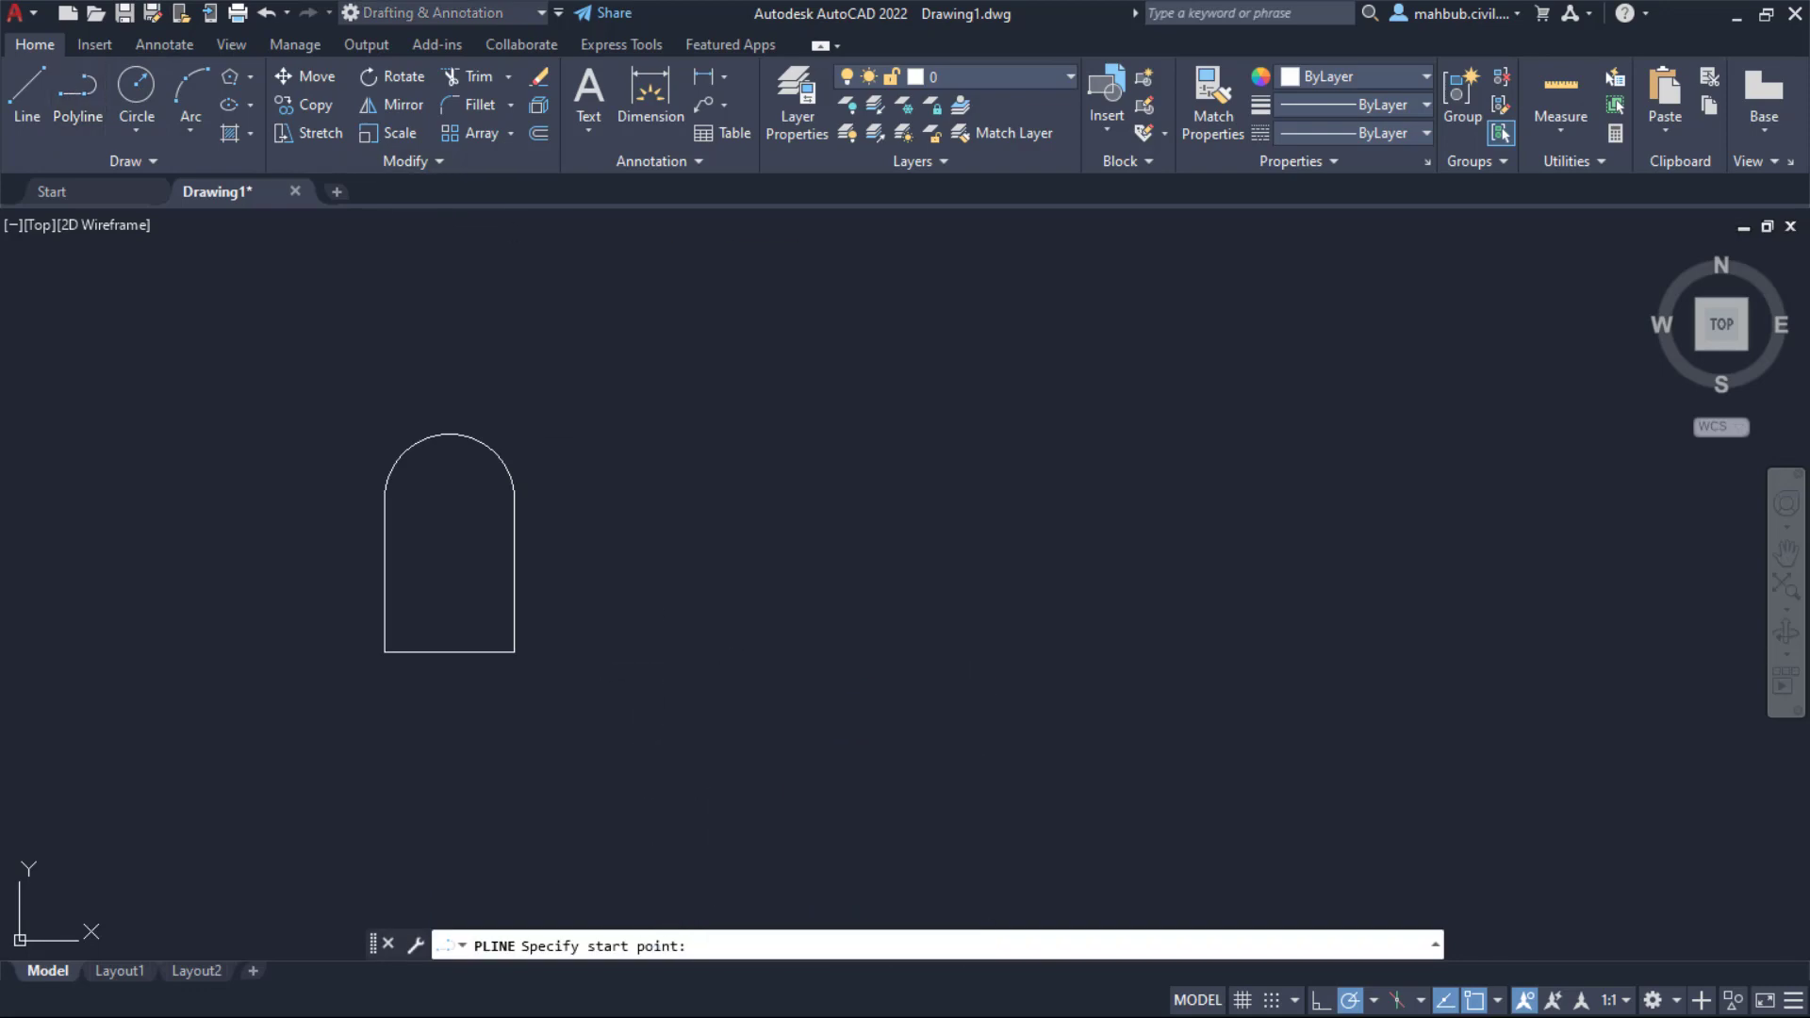
pyautogui.click(669, 664)
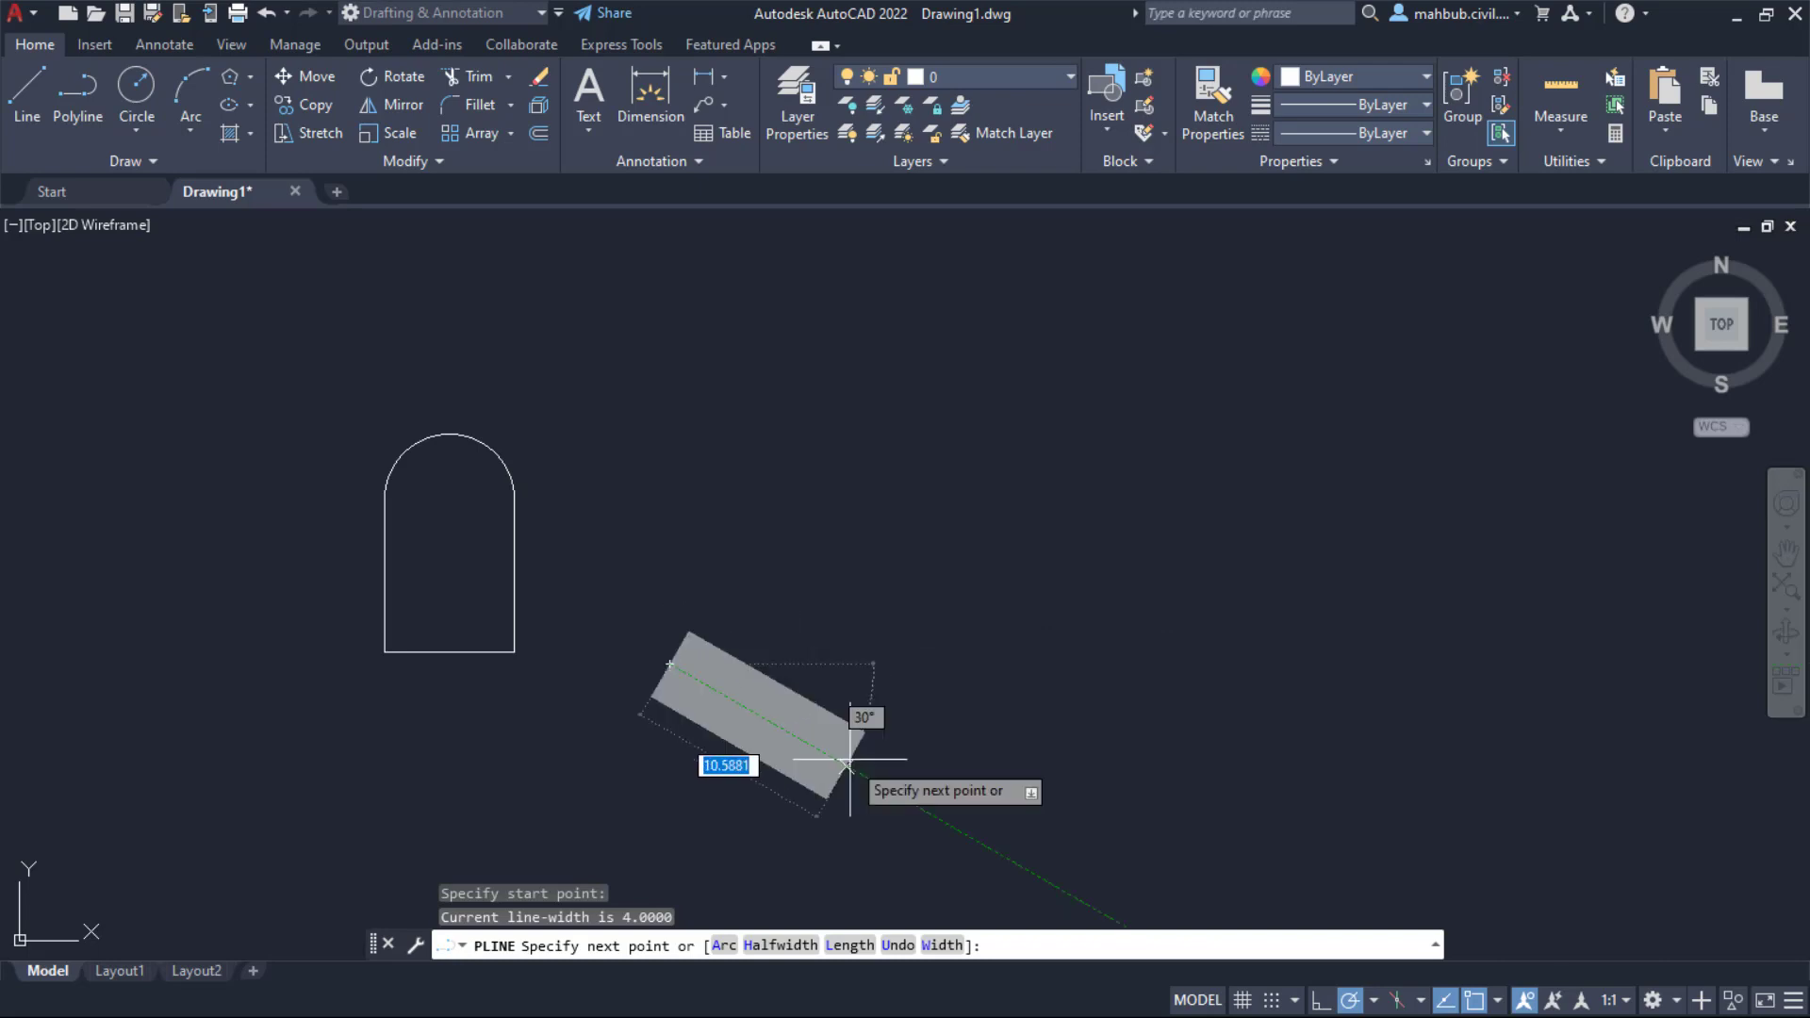
pyautogui.click(781, 946)
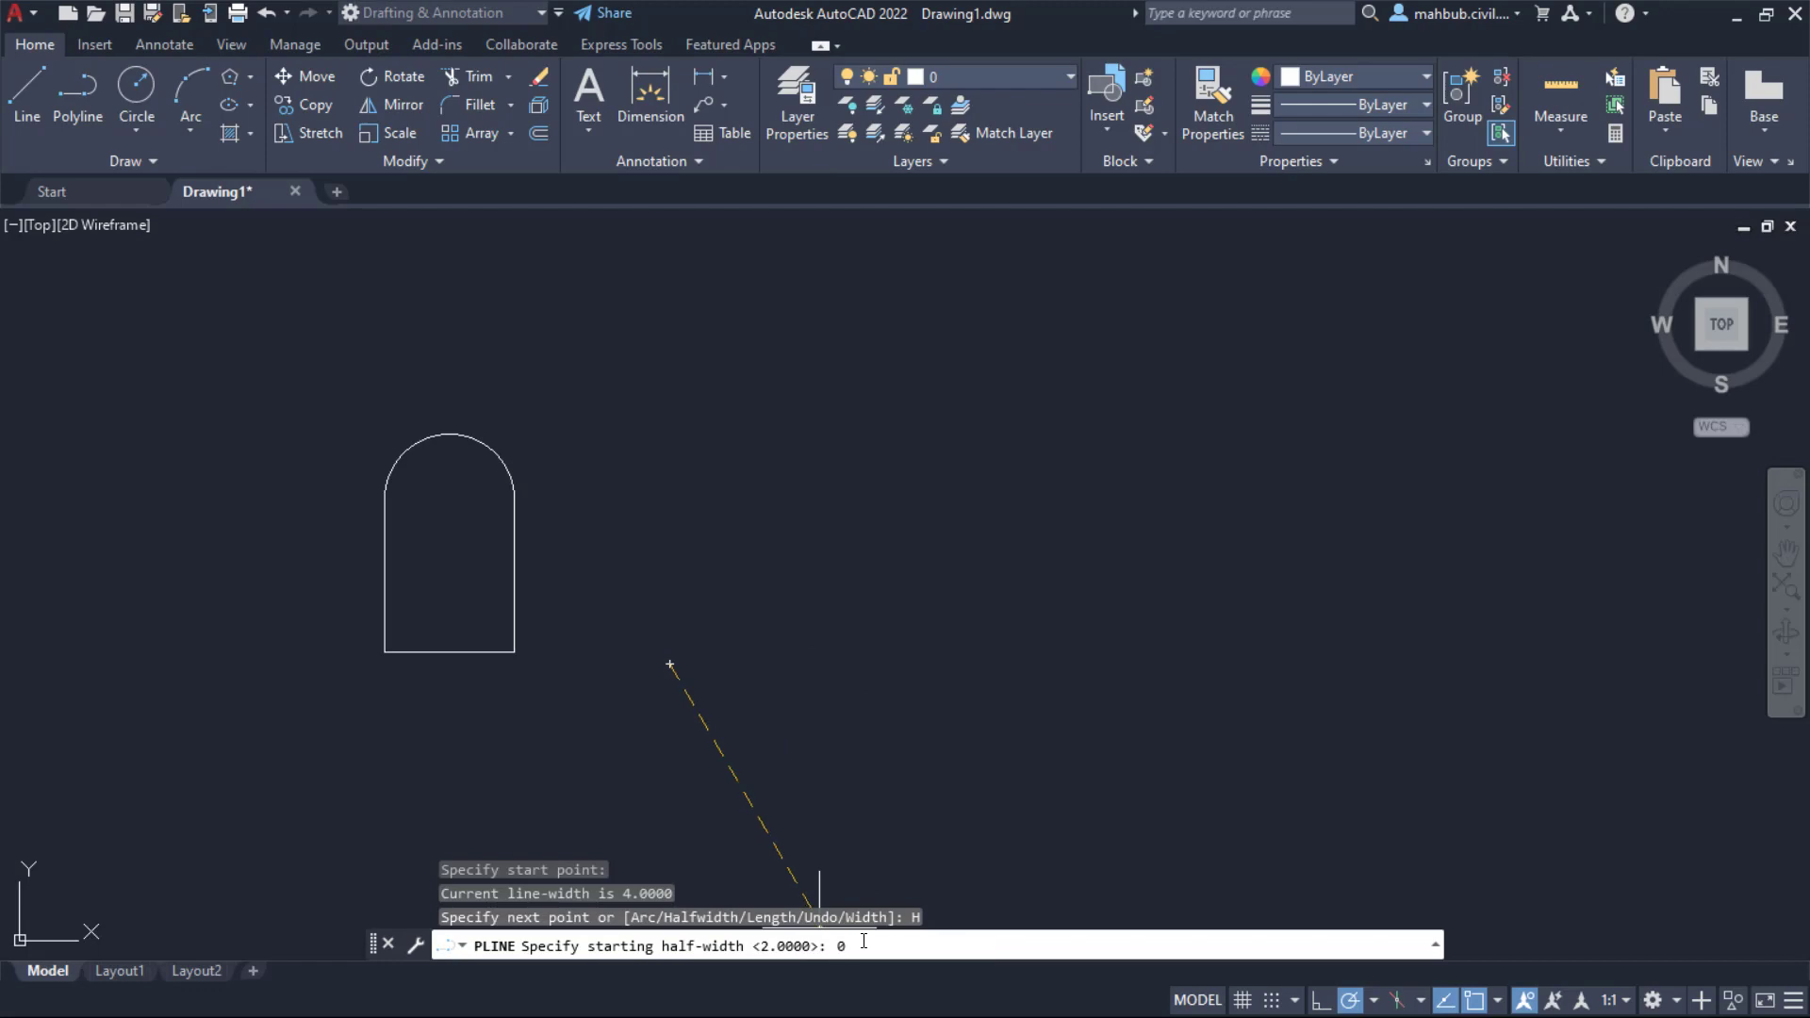
pyautogui.press('Return')
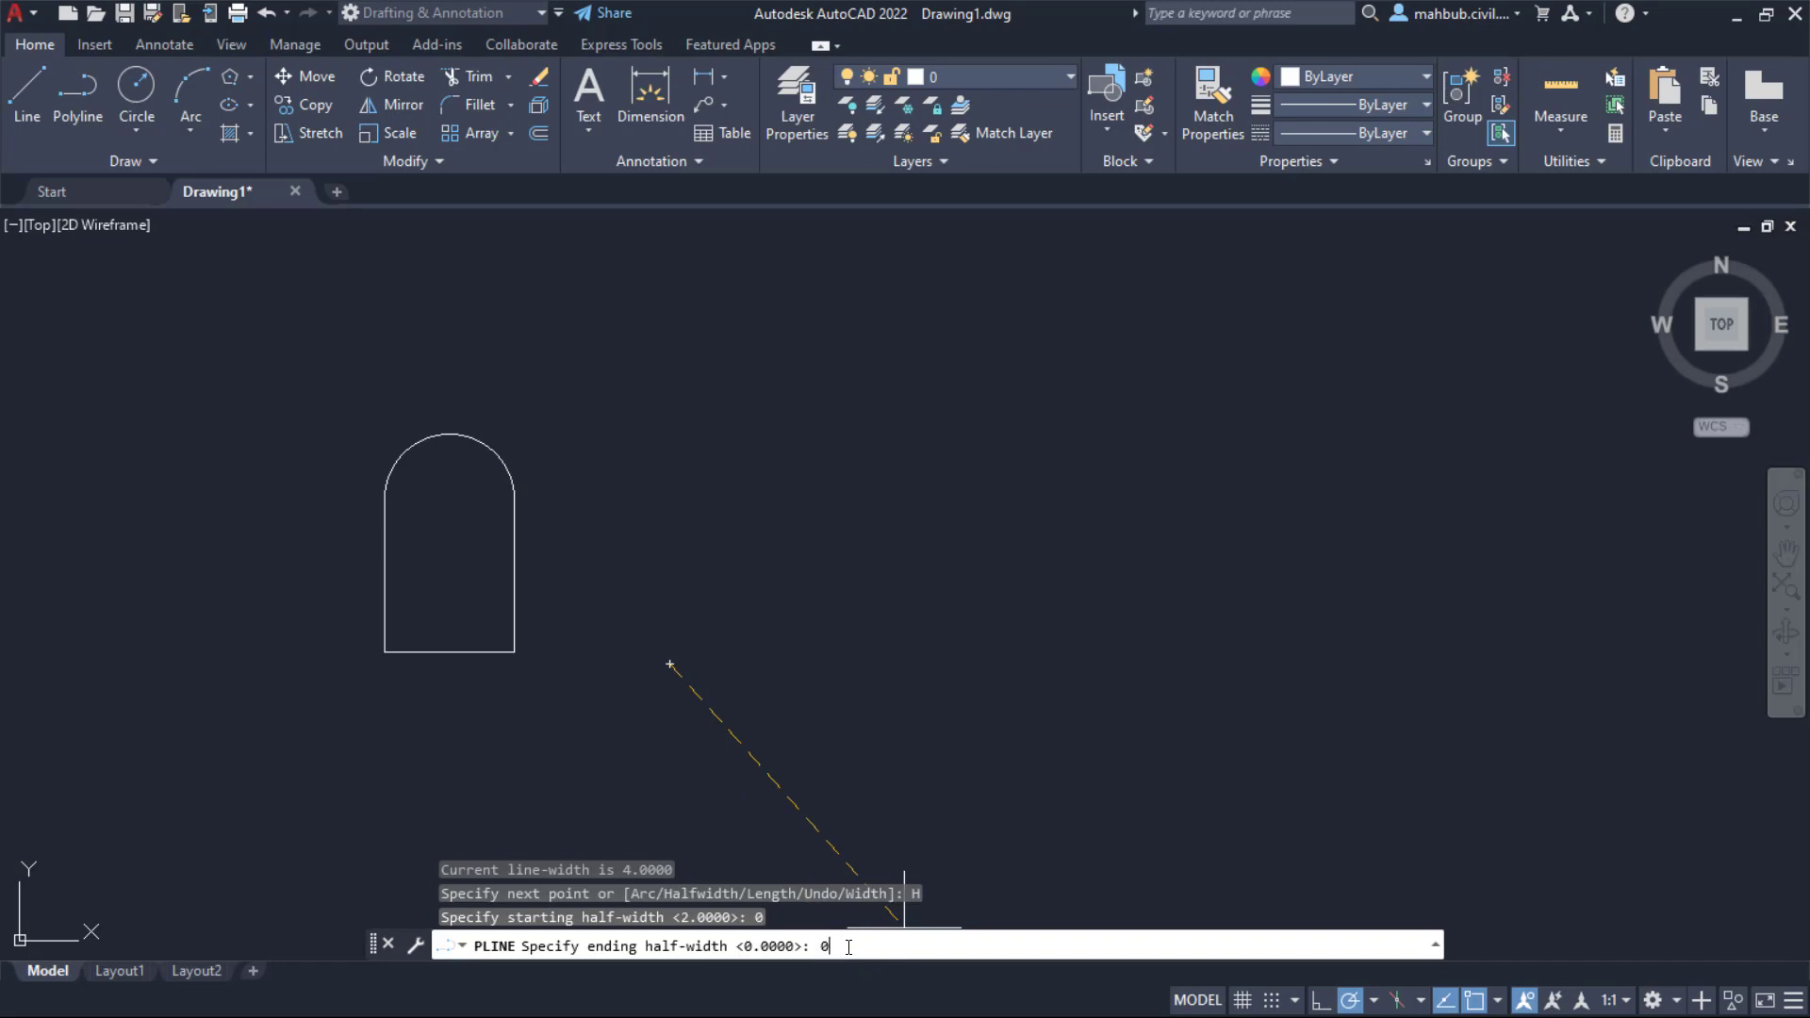
pyautogui.press('Return')
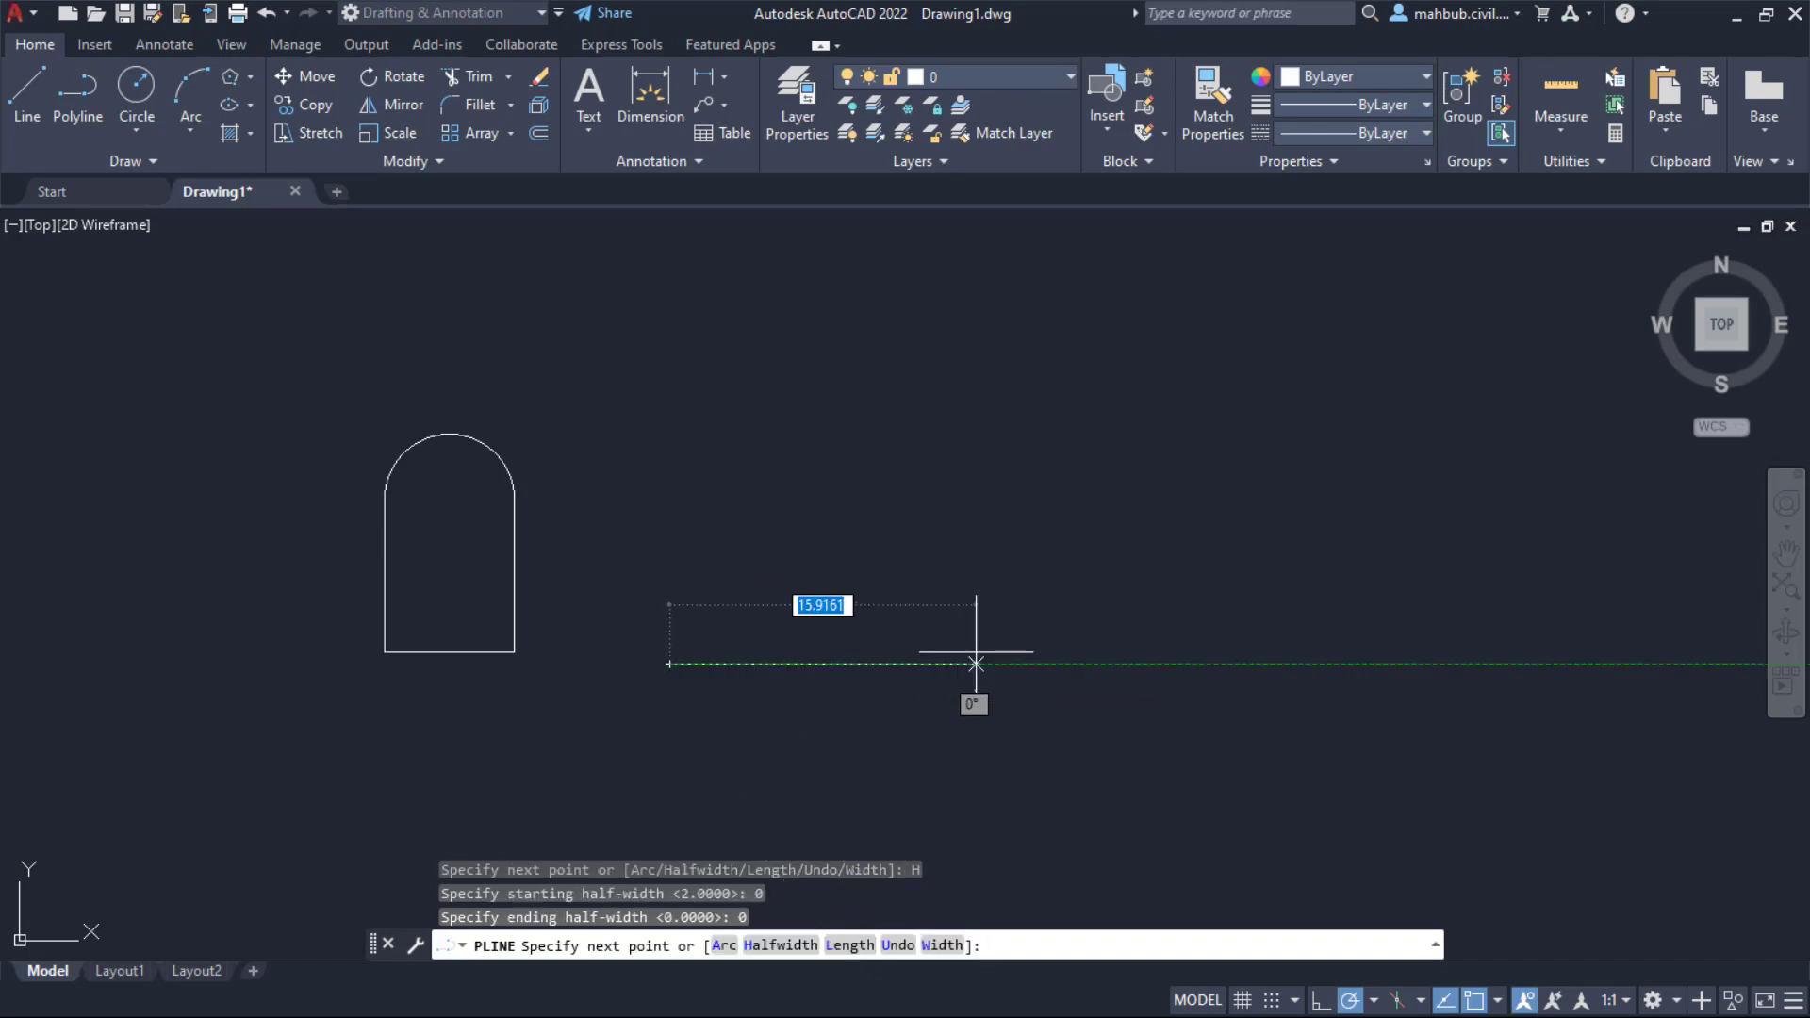
# Step: Draw an open four-segment thin polyline with a horizontal base about 16 units long, and finish it short of the start point
pyautogui.click(982, 663)
pyautogui.click(964, 372)
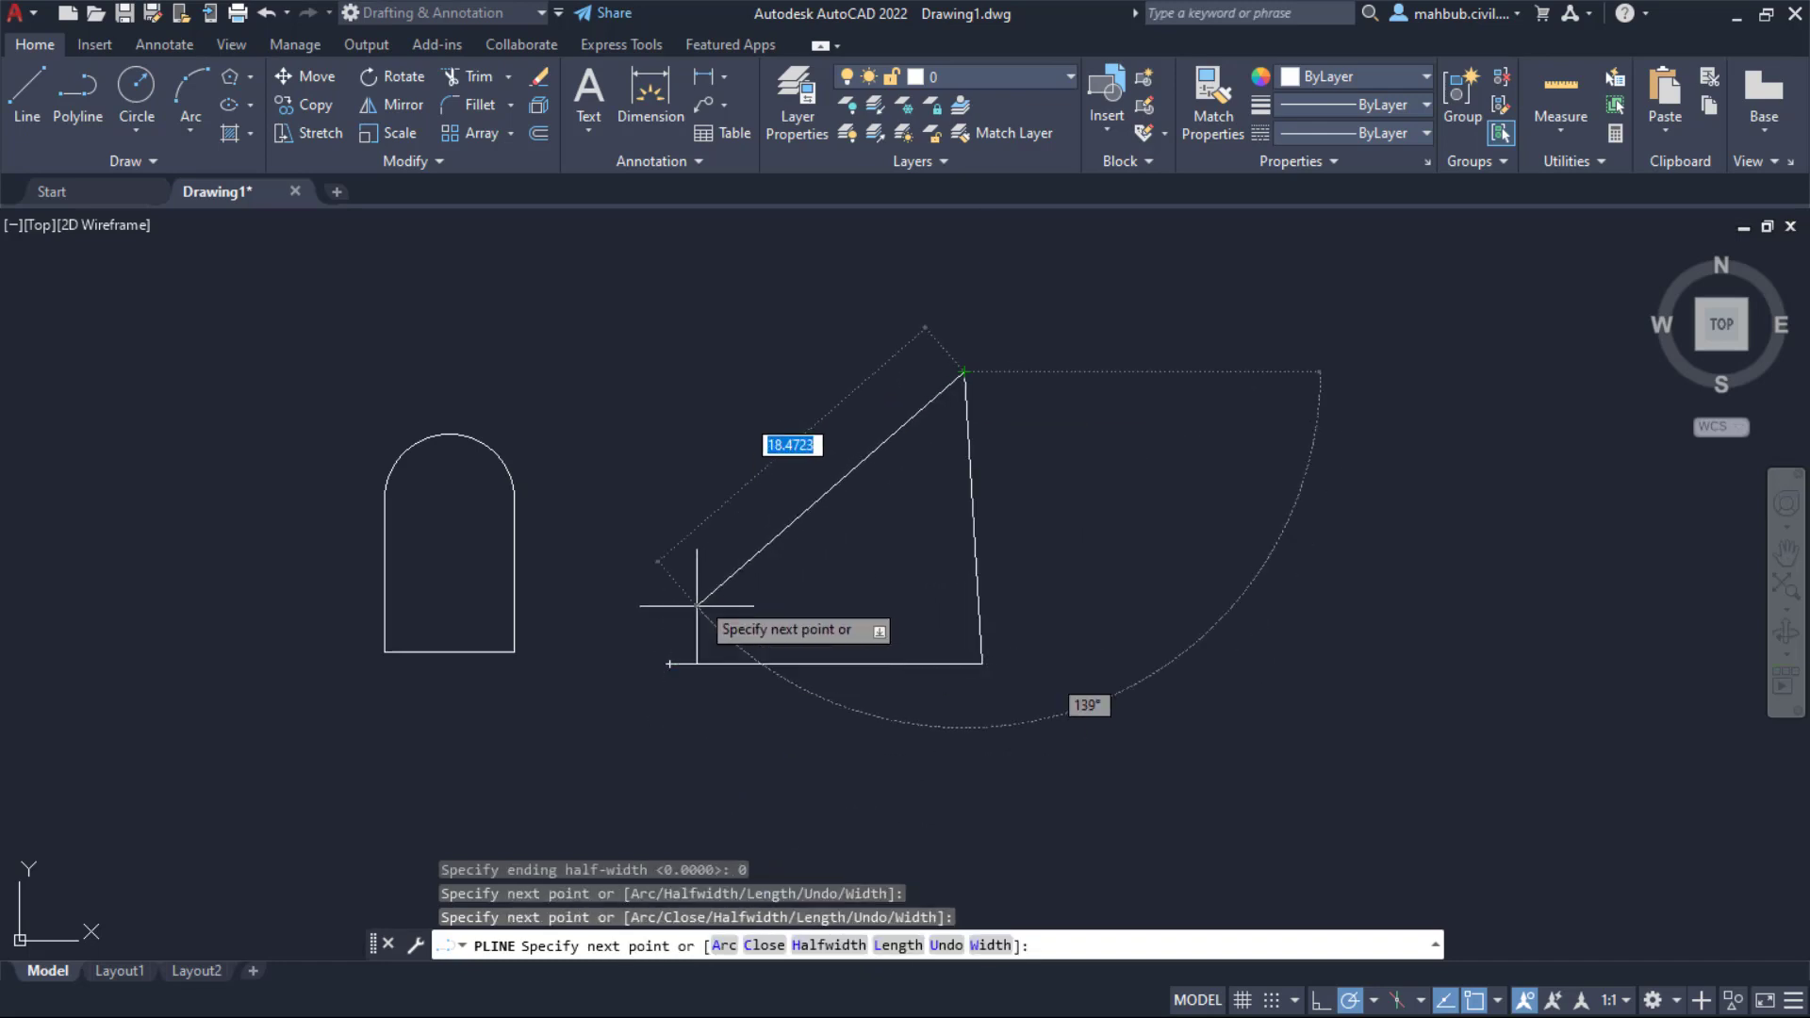
pyautogui.click(784, 383)
pyautogui.click(801, 542)
pyautogui.rightClick(829, 577)
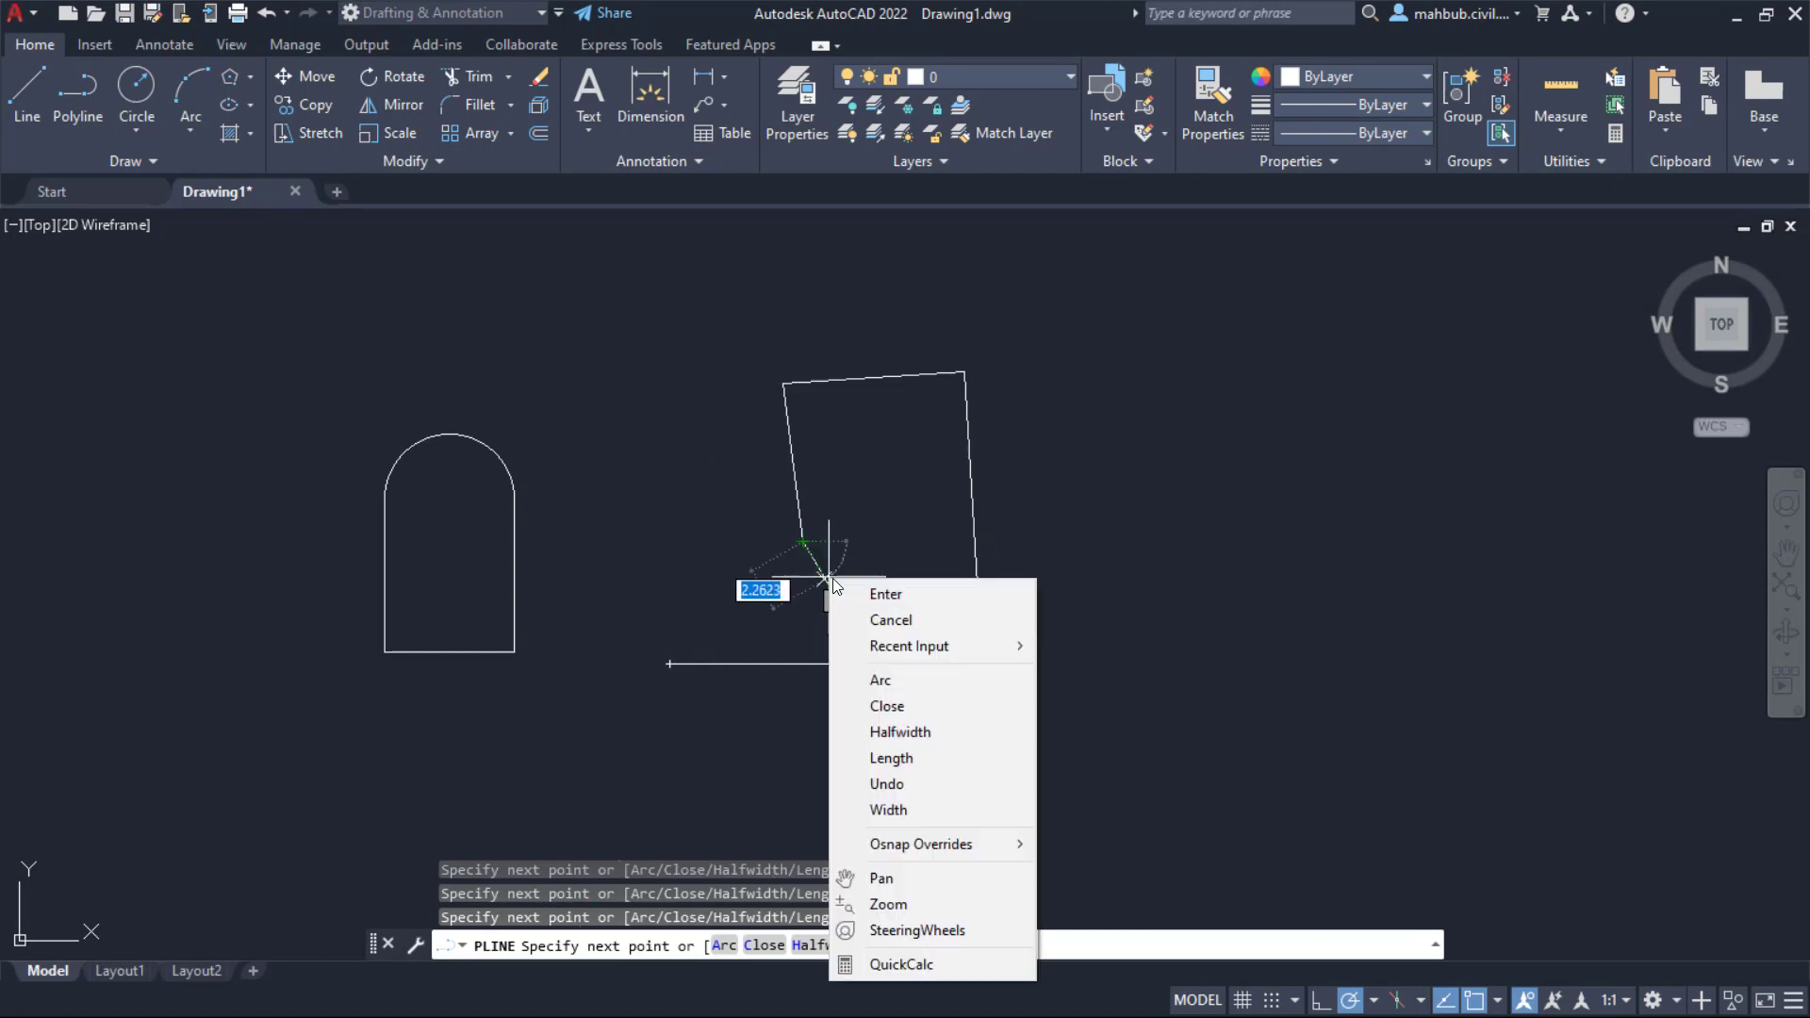
pyautogui.click(890, 595)
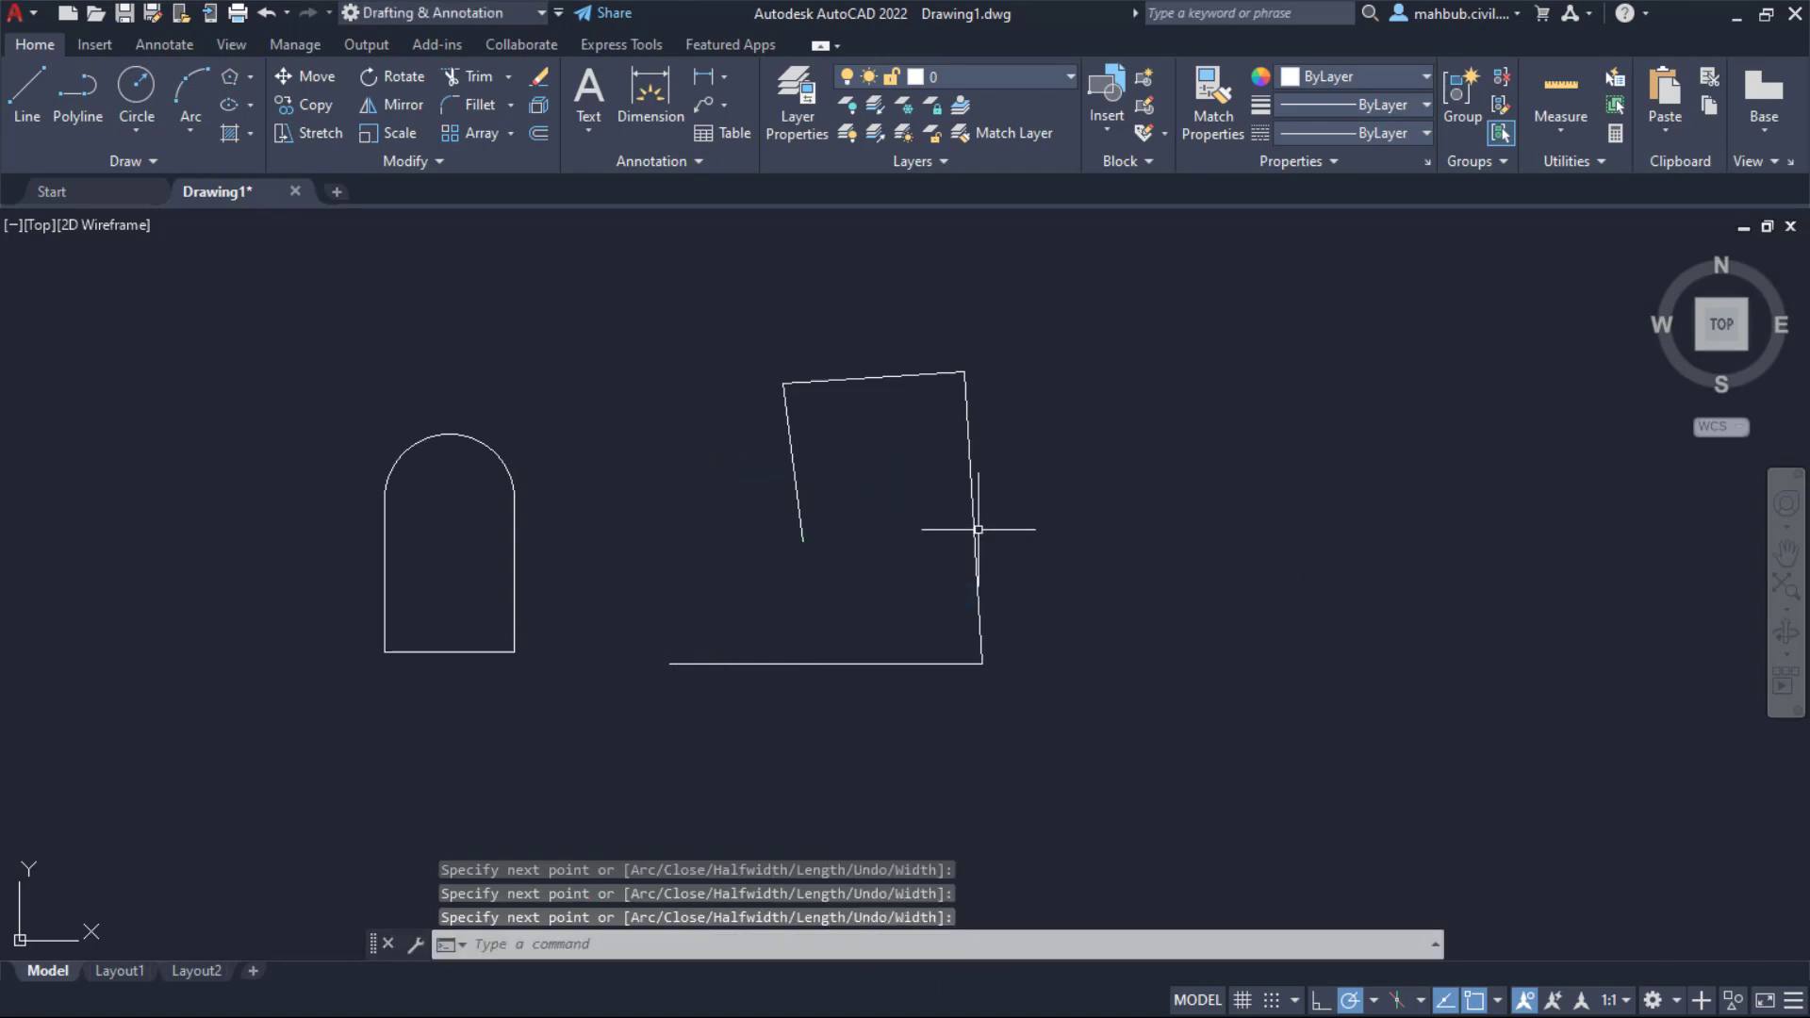
# Step: Erase the open thin polyline and the arched outline to empty the drawing
pyautogui.click(974, 528)
pyautogui.press('Delete')
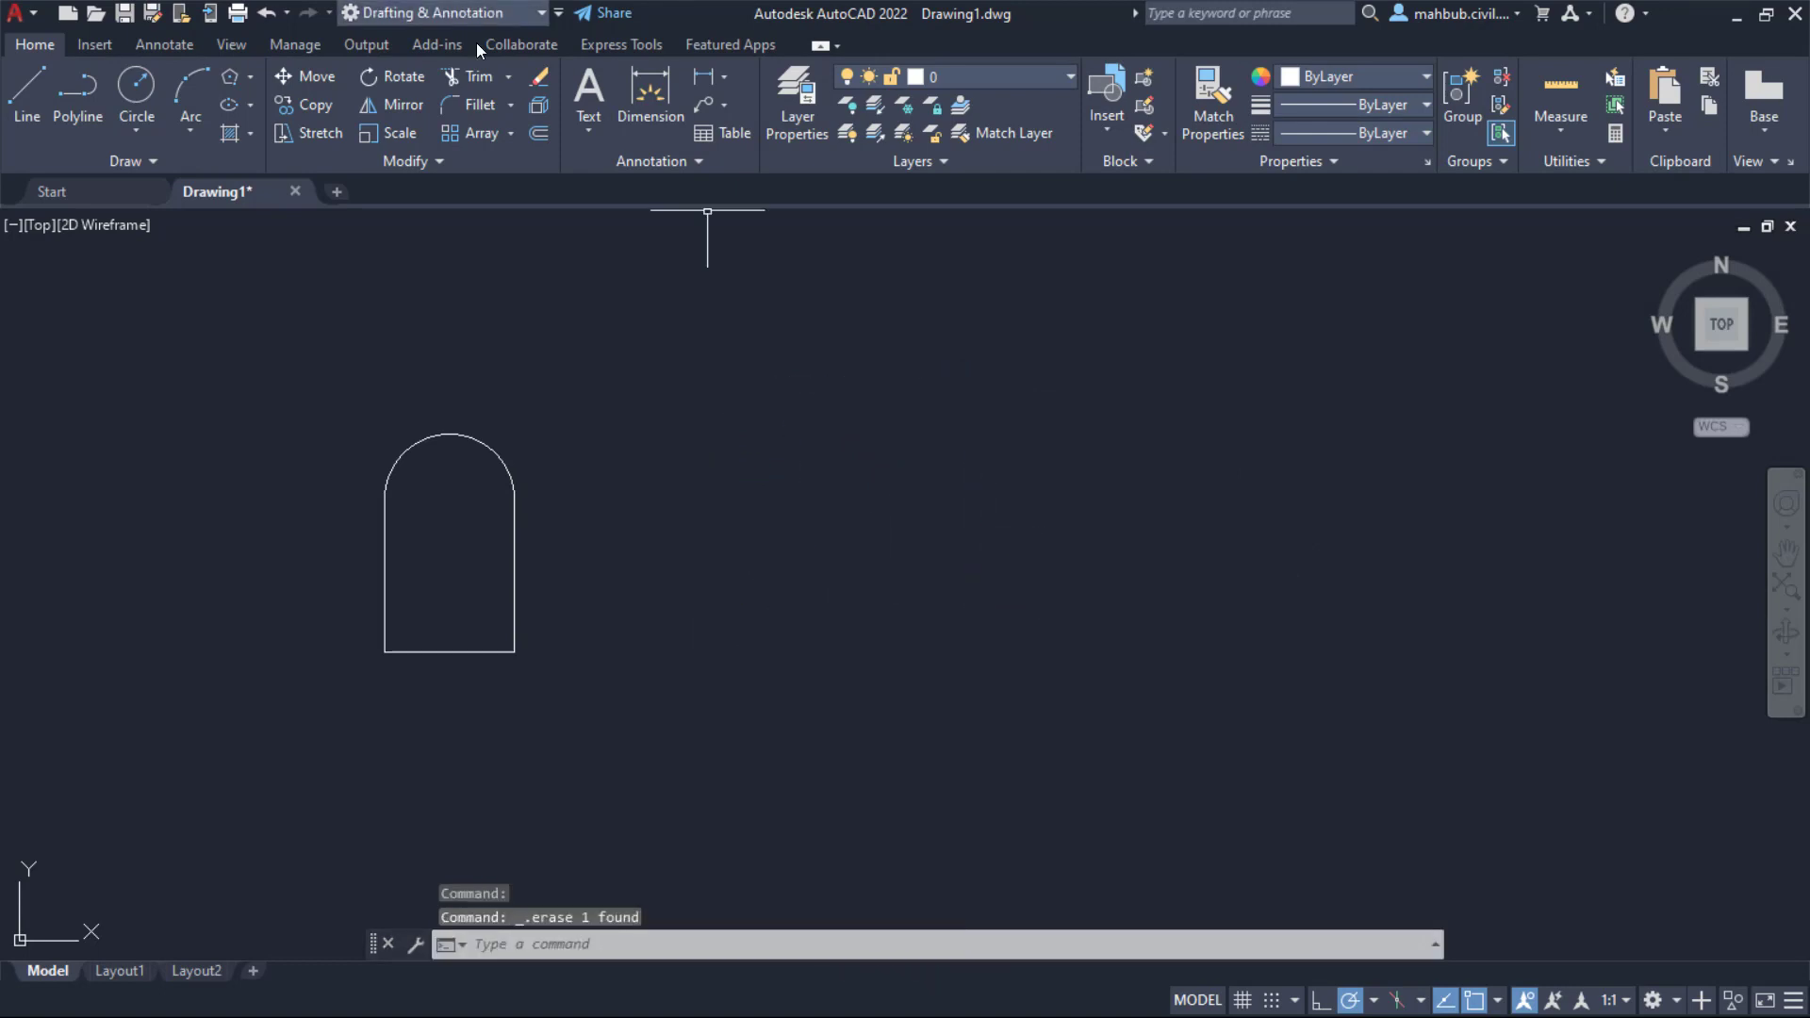
pyautogui.click(616, 371)
pyautogui.click(305, 782)
pyautogui.press('Delete')
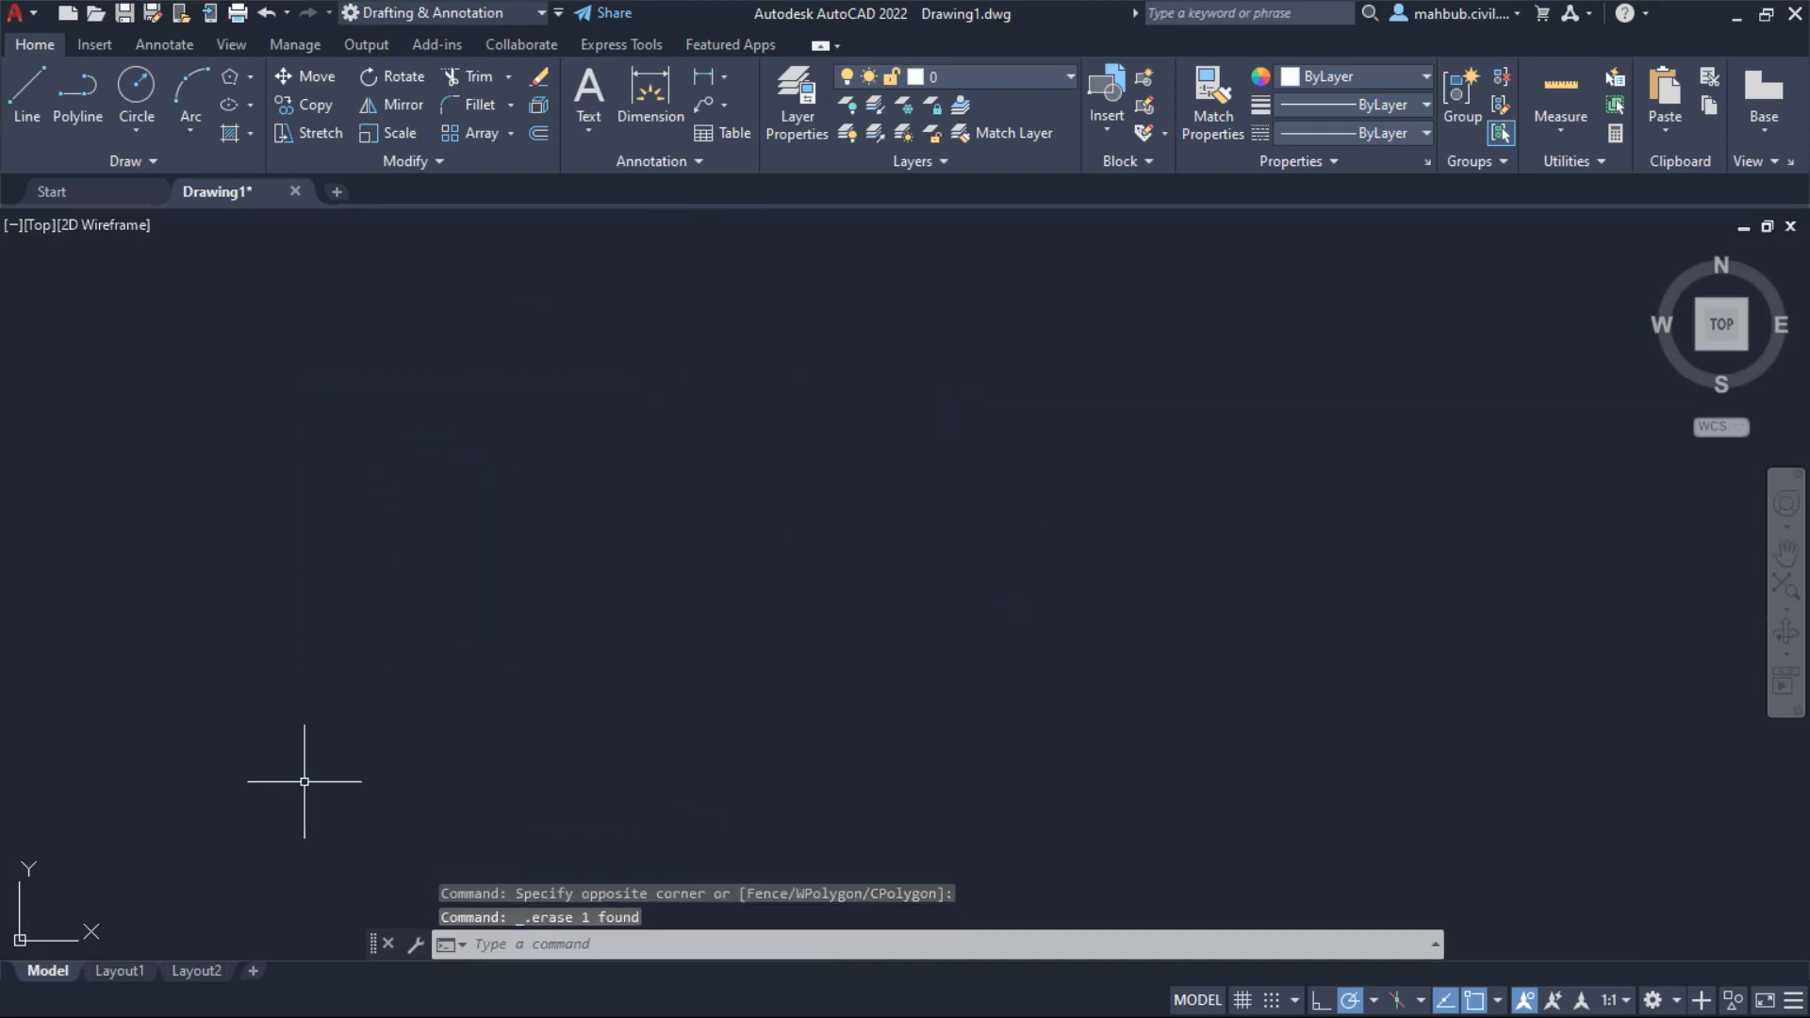
# Step: Begin a polyline in the empty drawing using the Width option, with starting and ending widths of 1
pyautogui.click(77, 94)
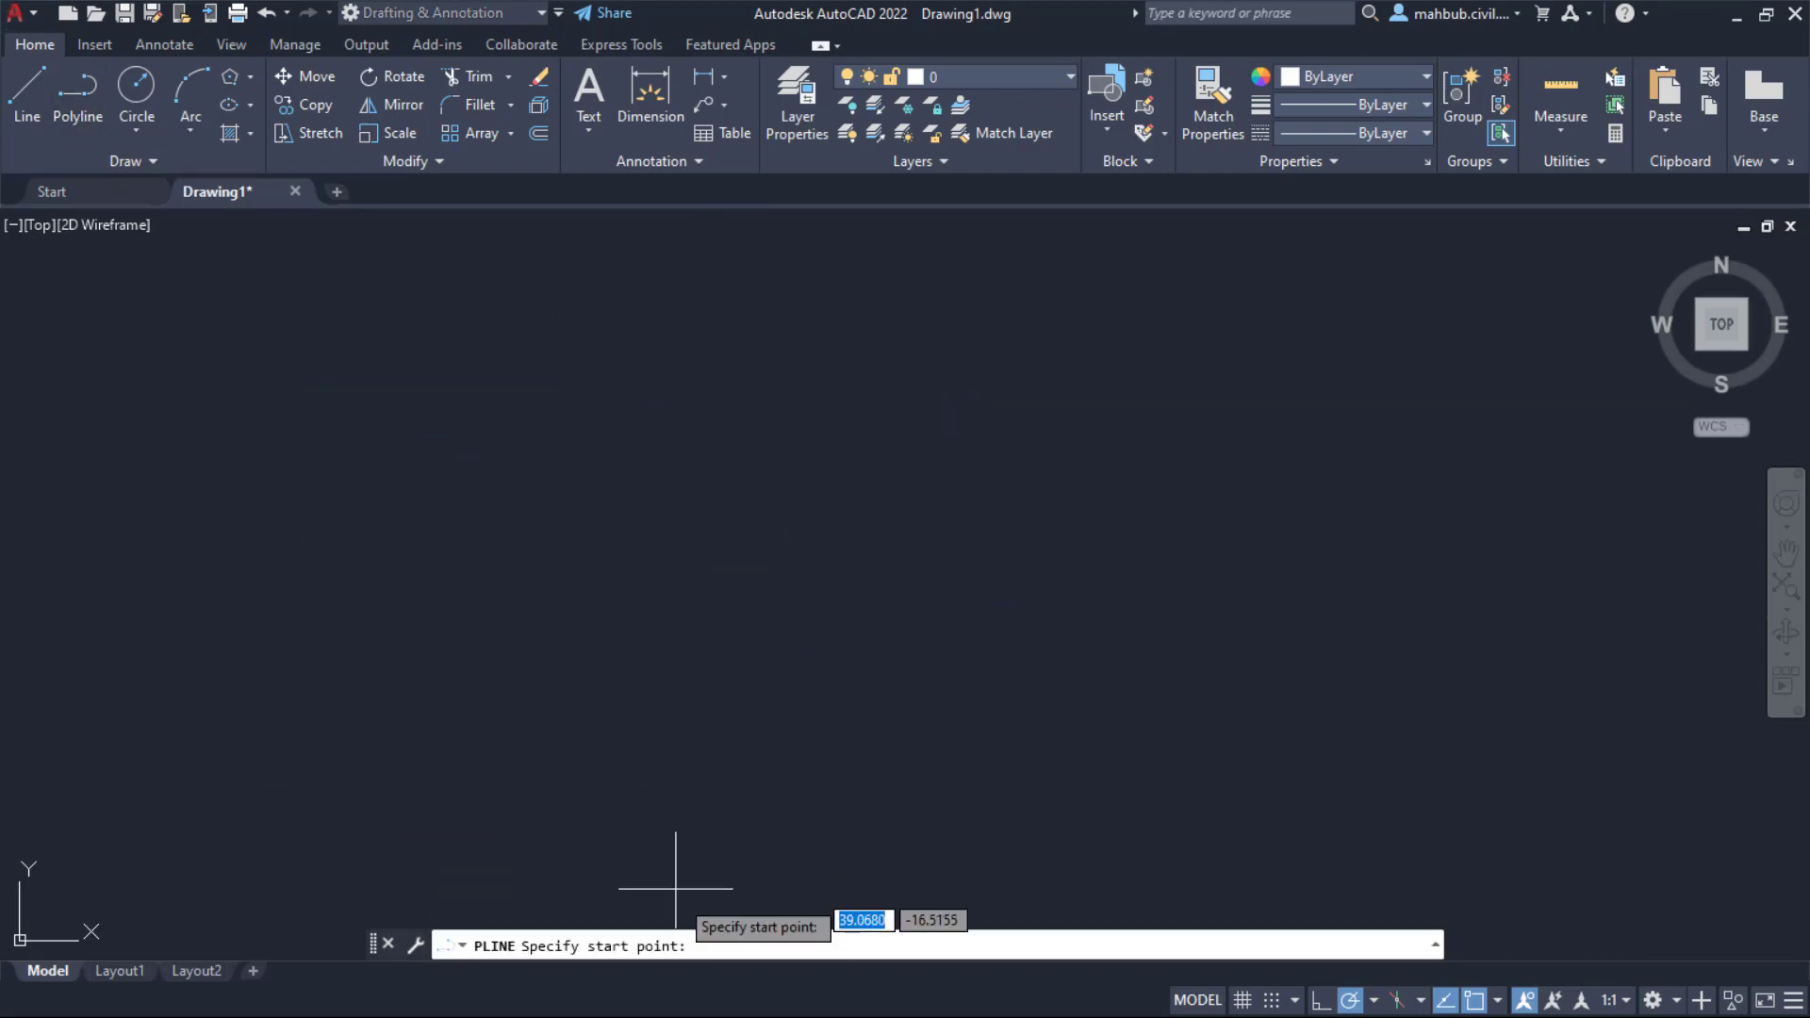
pyautogui.click(476, 629)
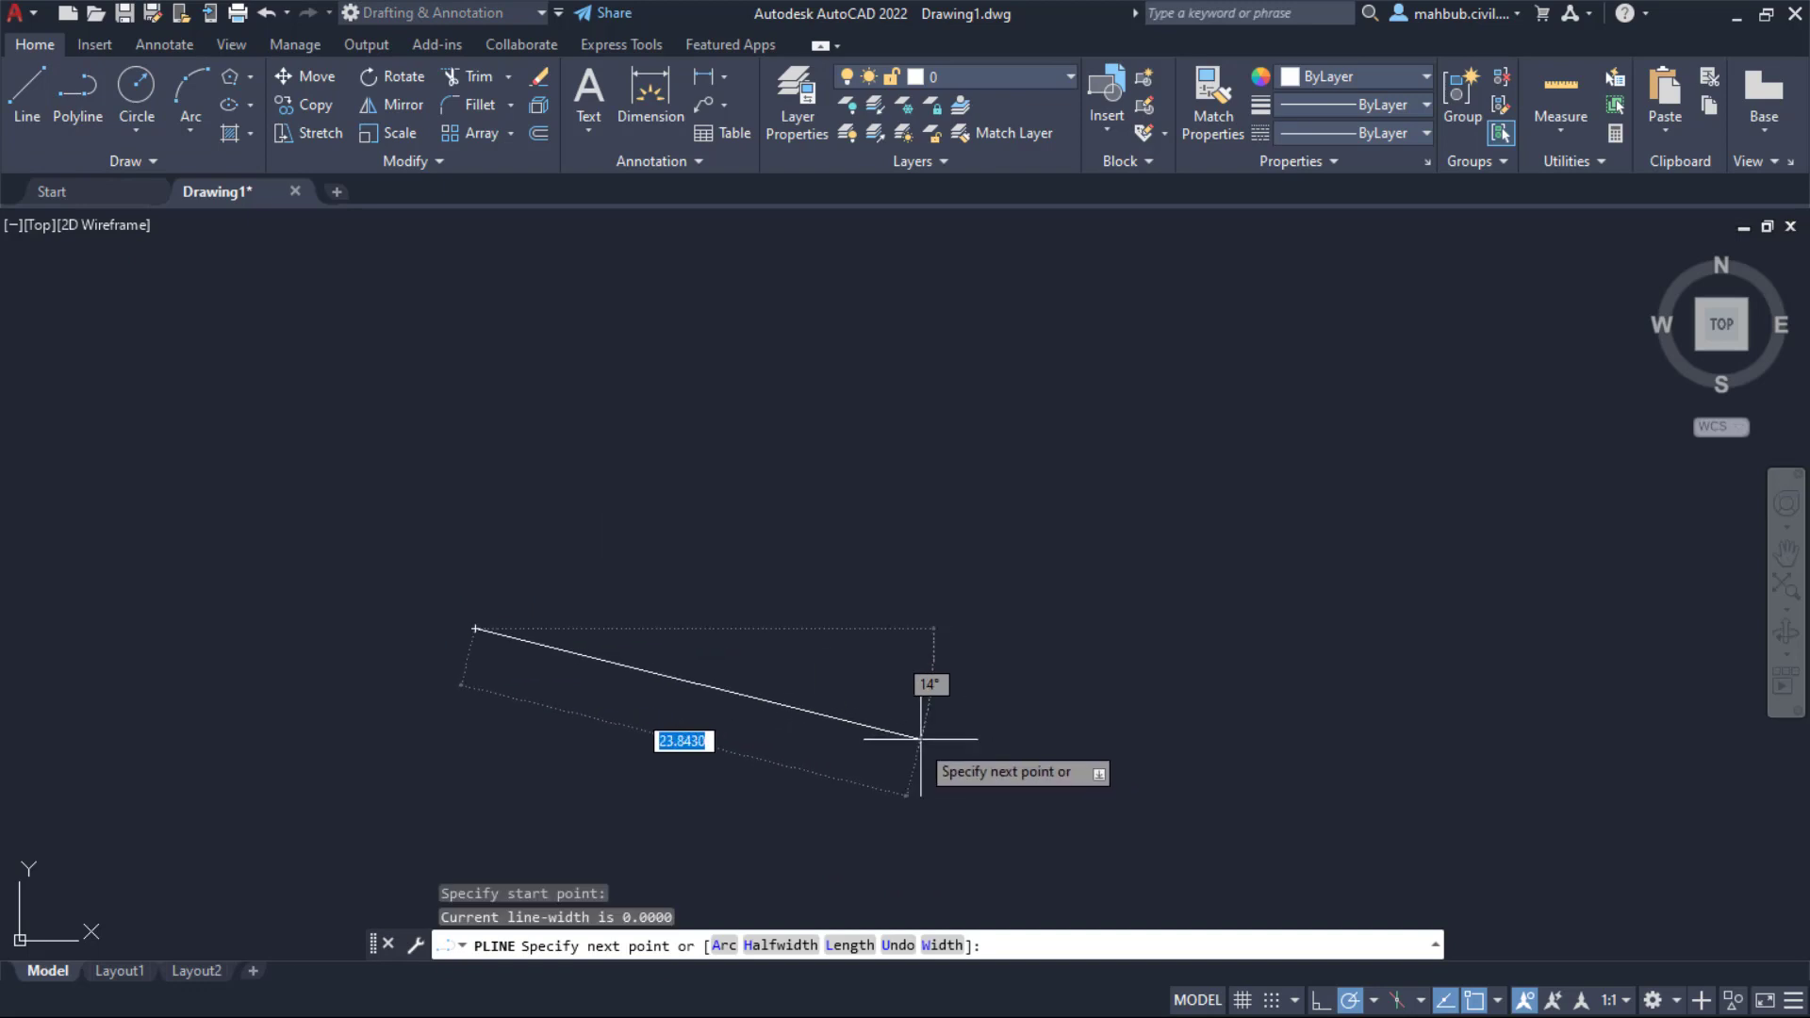
pyautogui.click(943, 945)
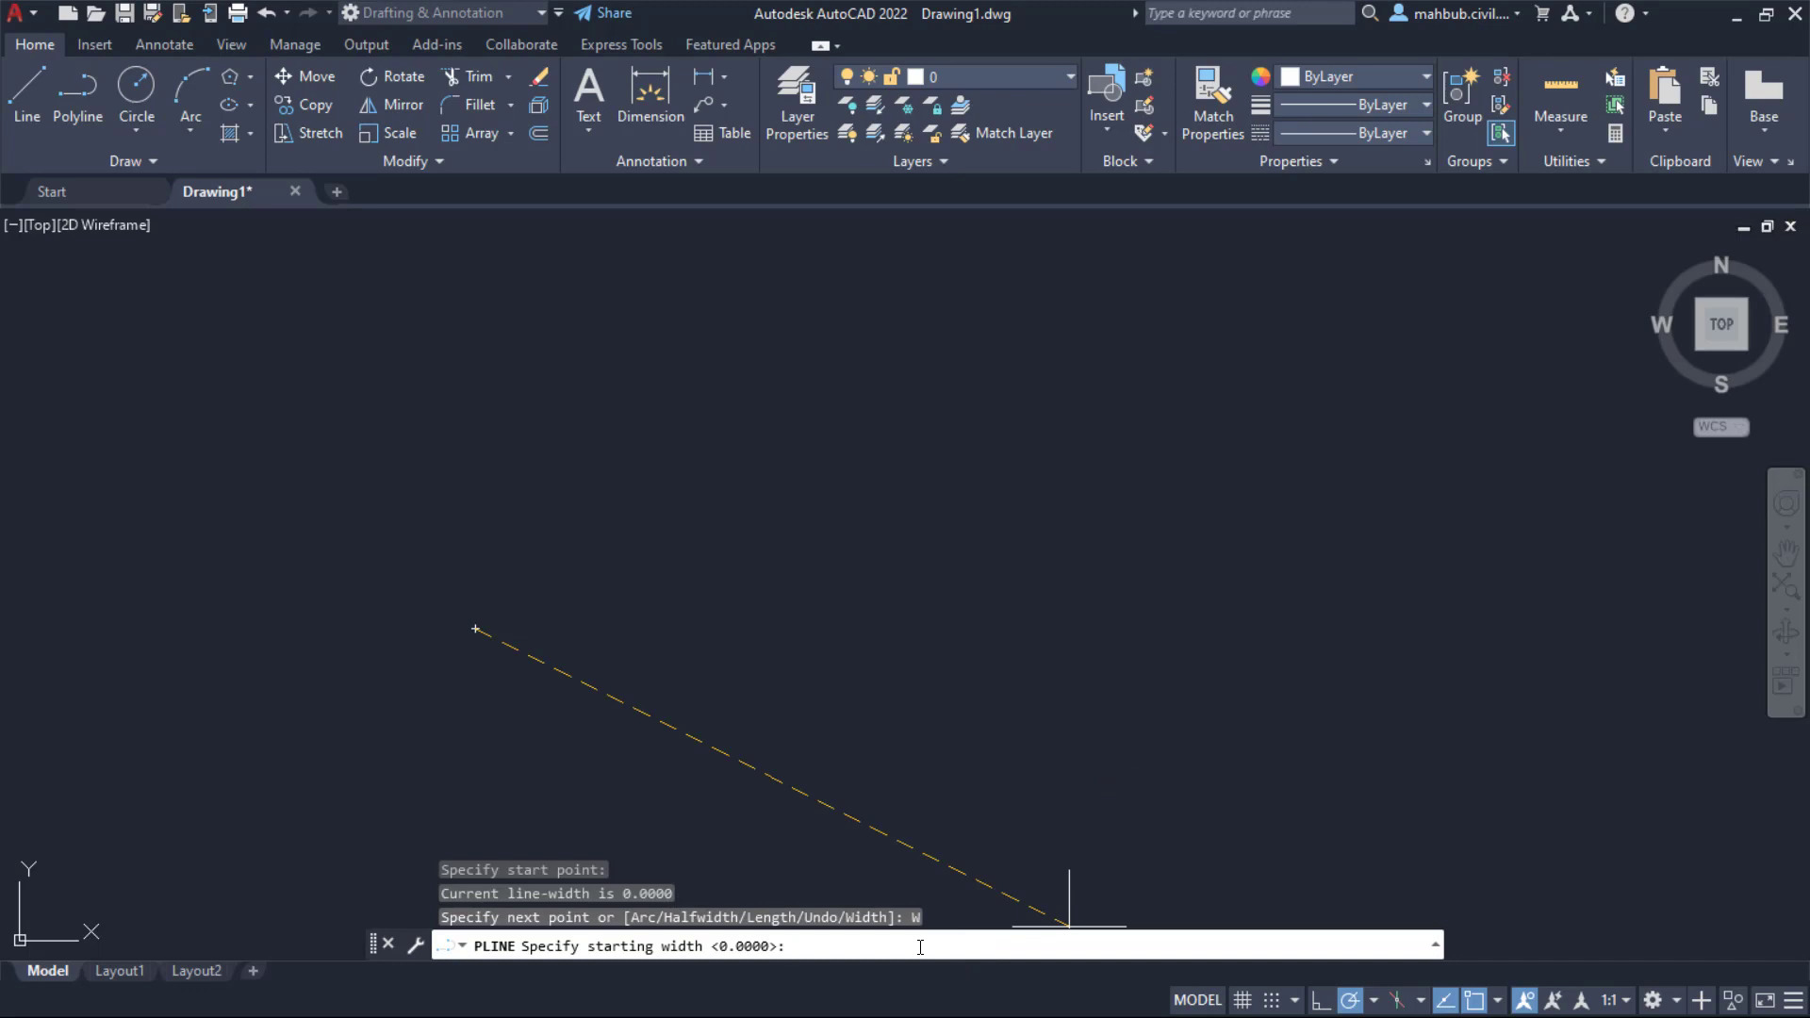
pyautogui.press('Return')
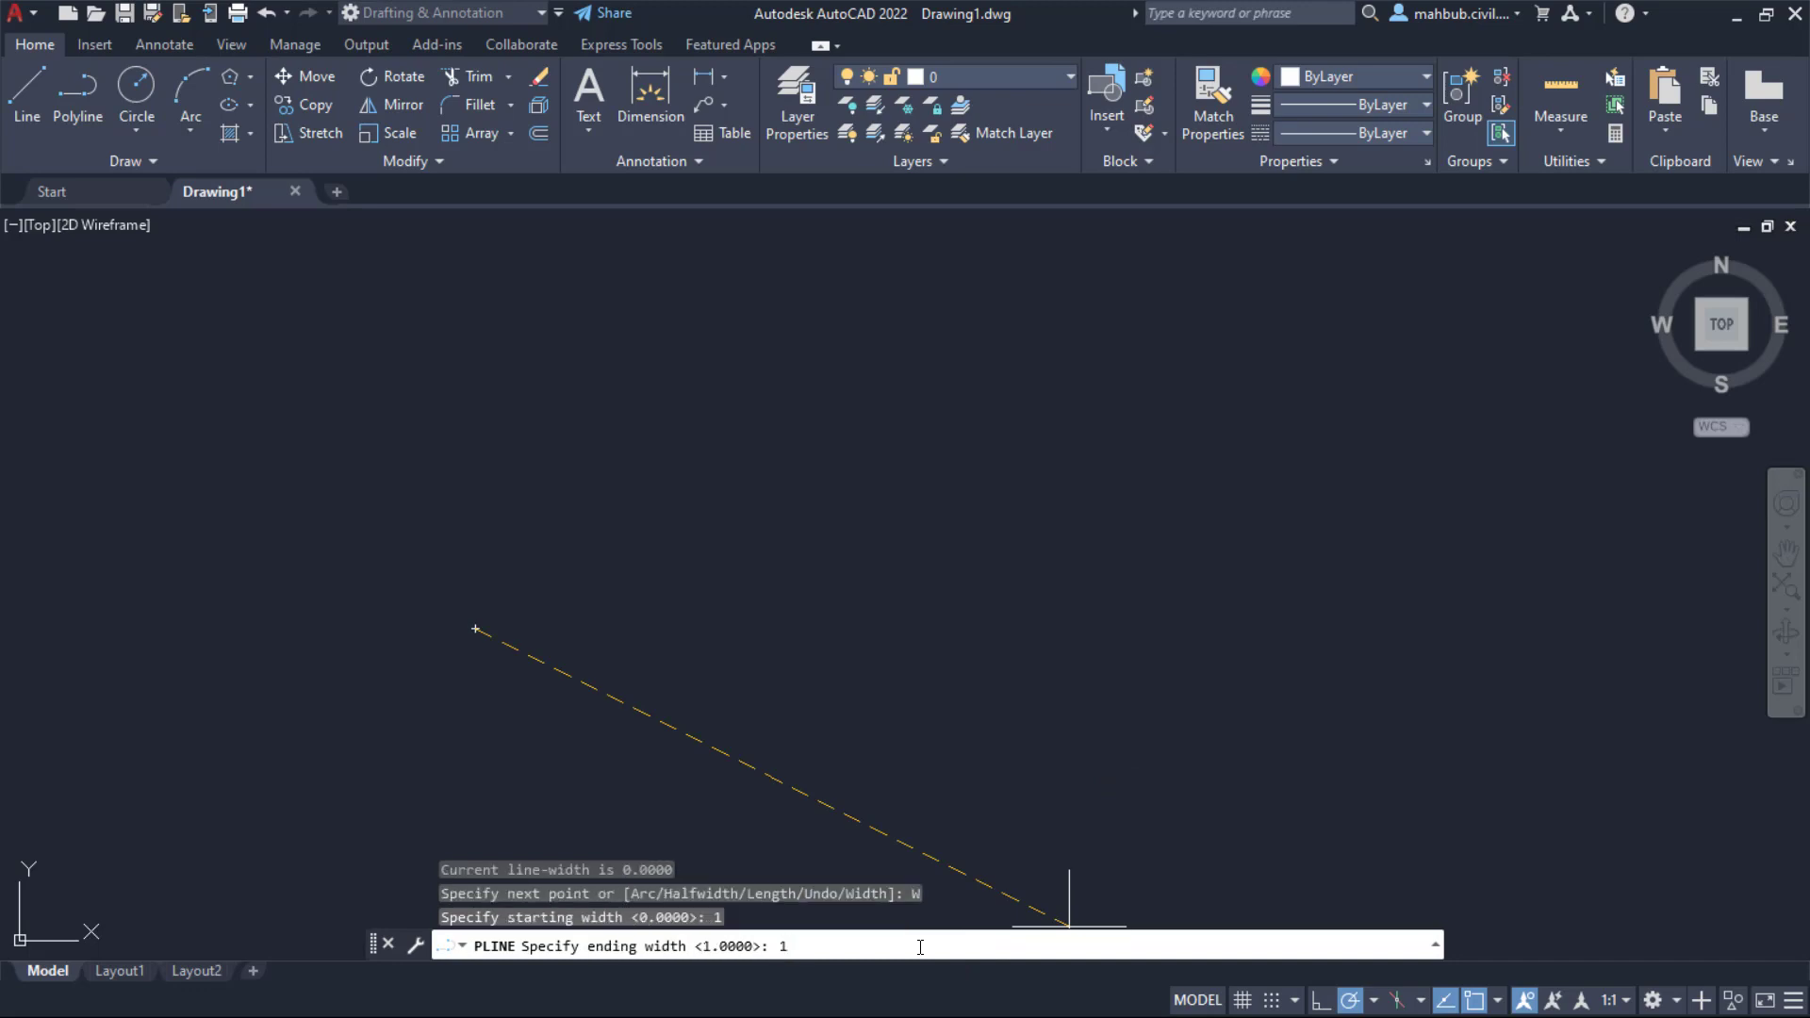
pyautogui.write('1')
pyautogui.press('Return')
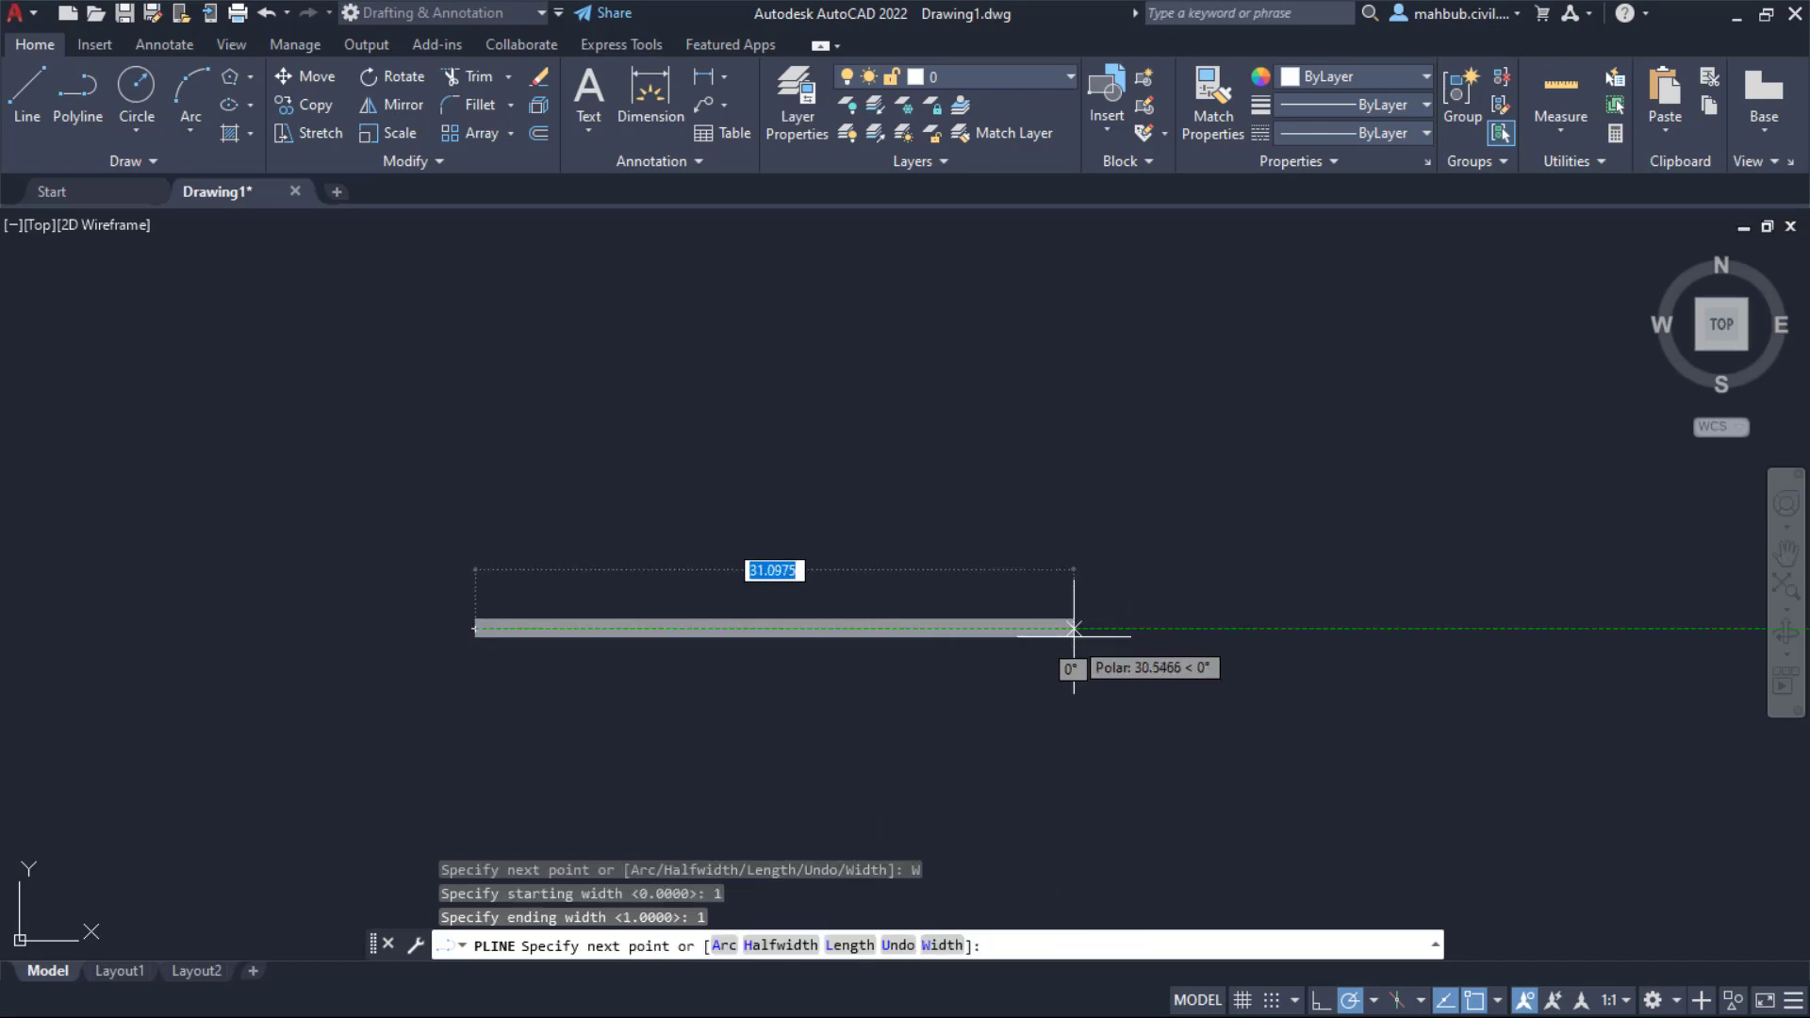
# Step: Draw a four-sided outline with a horizontal base about 31 units long and a slanted last side back to the start point
pyautogui.click(1079, 629)
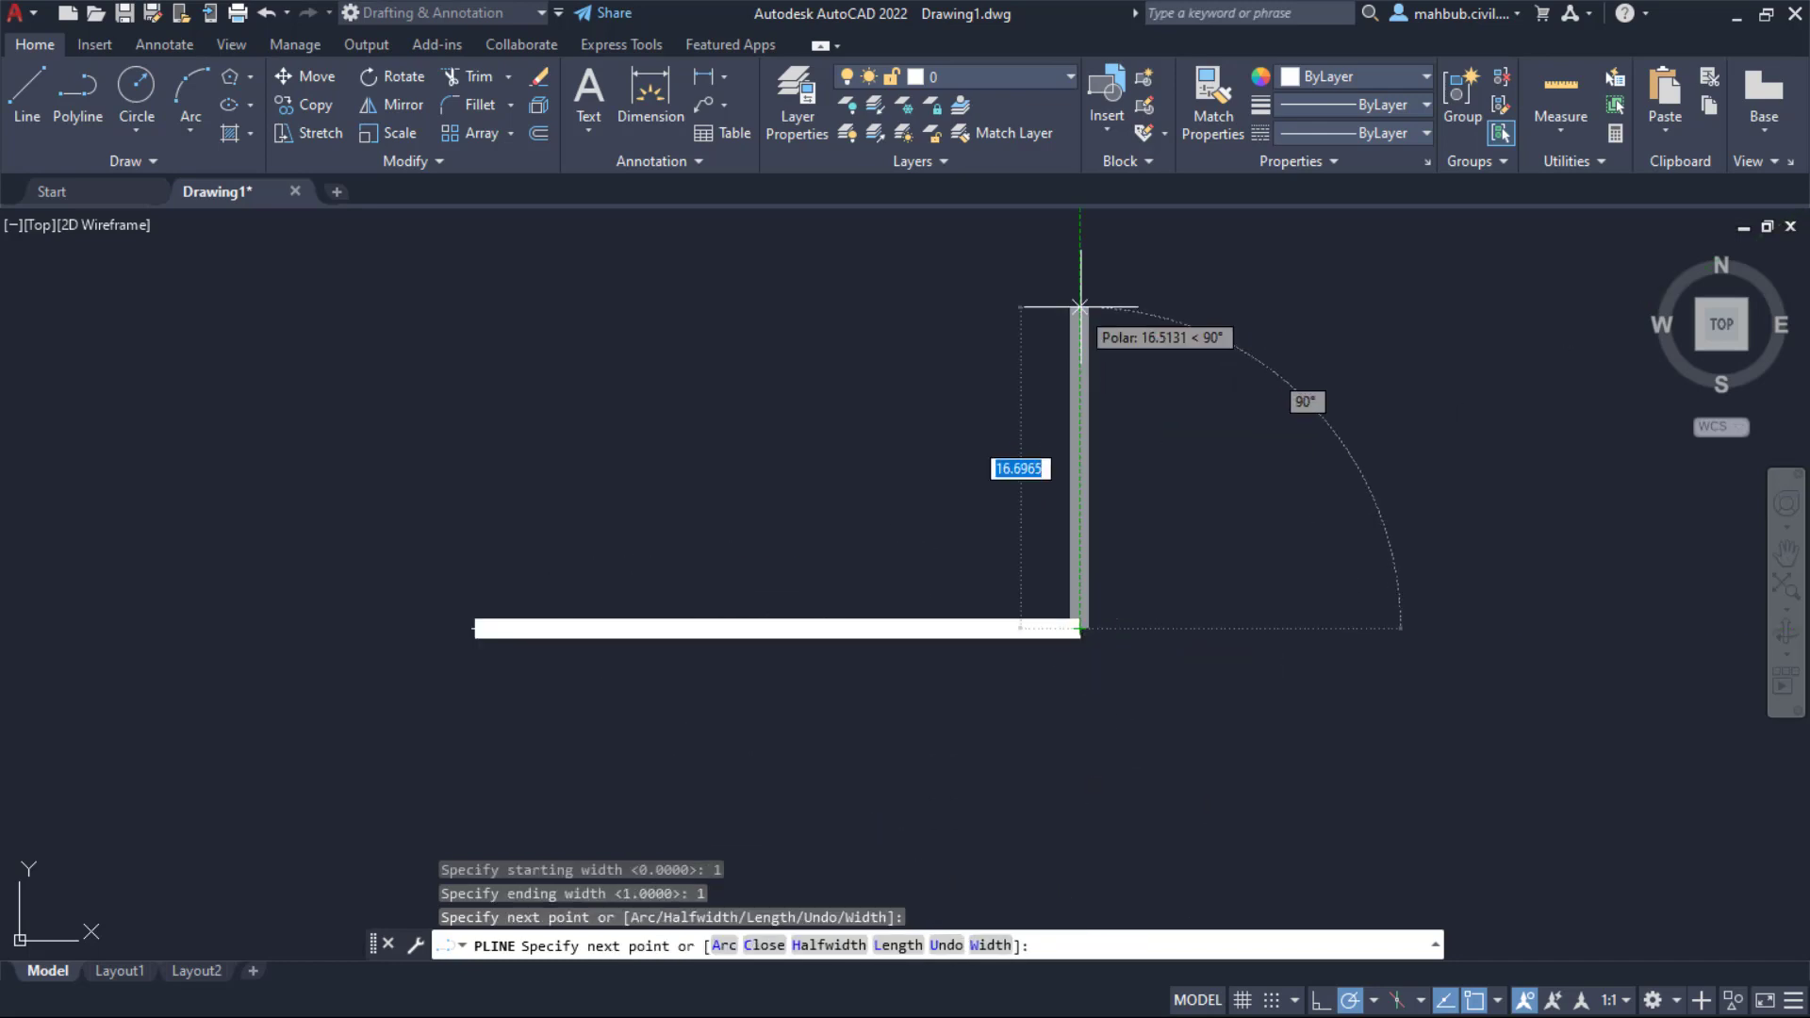
pyautogui.click(1079, 274)
pyautogui.click(446, 276)
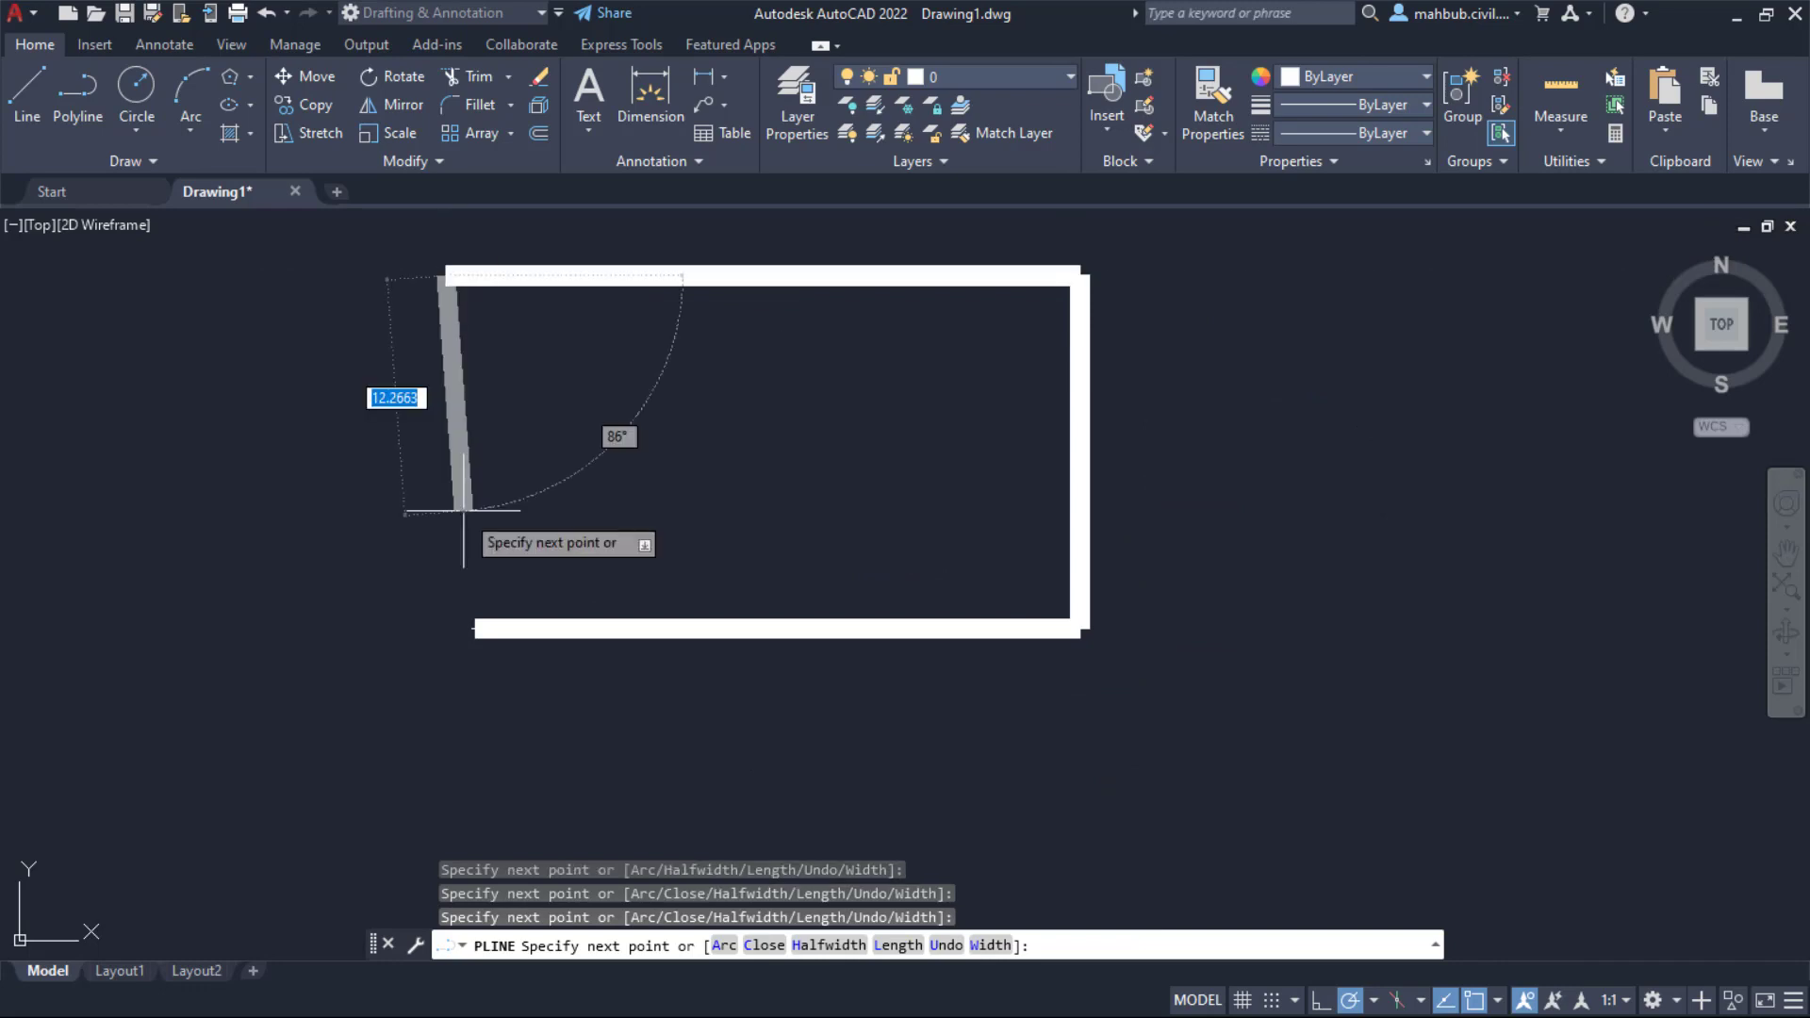
pyautogui.click(476, 628)
pyautogui.rightClick(604, 439)
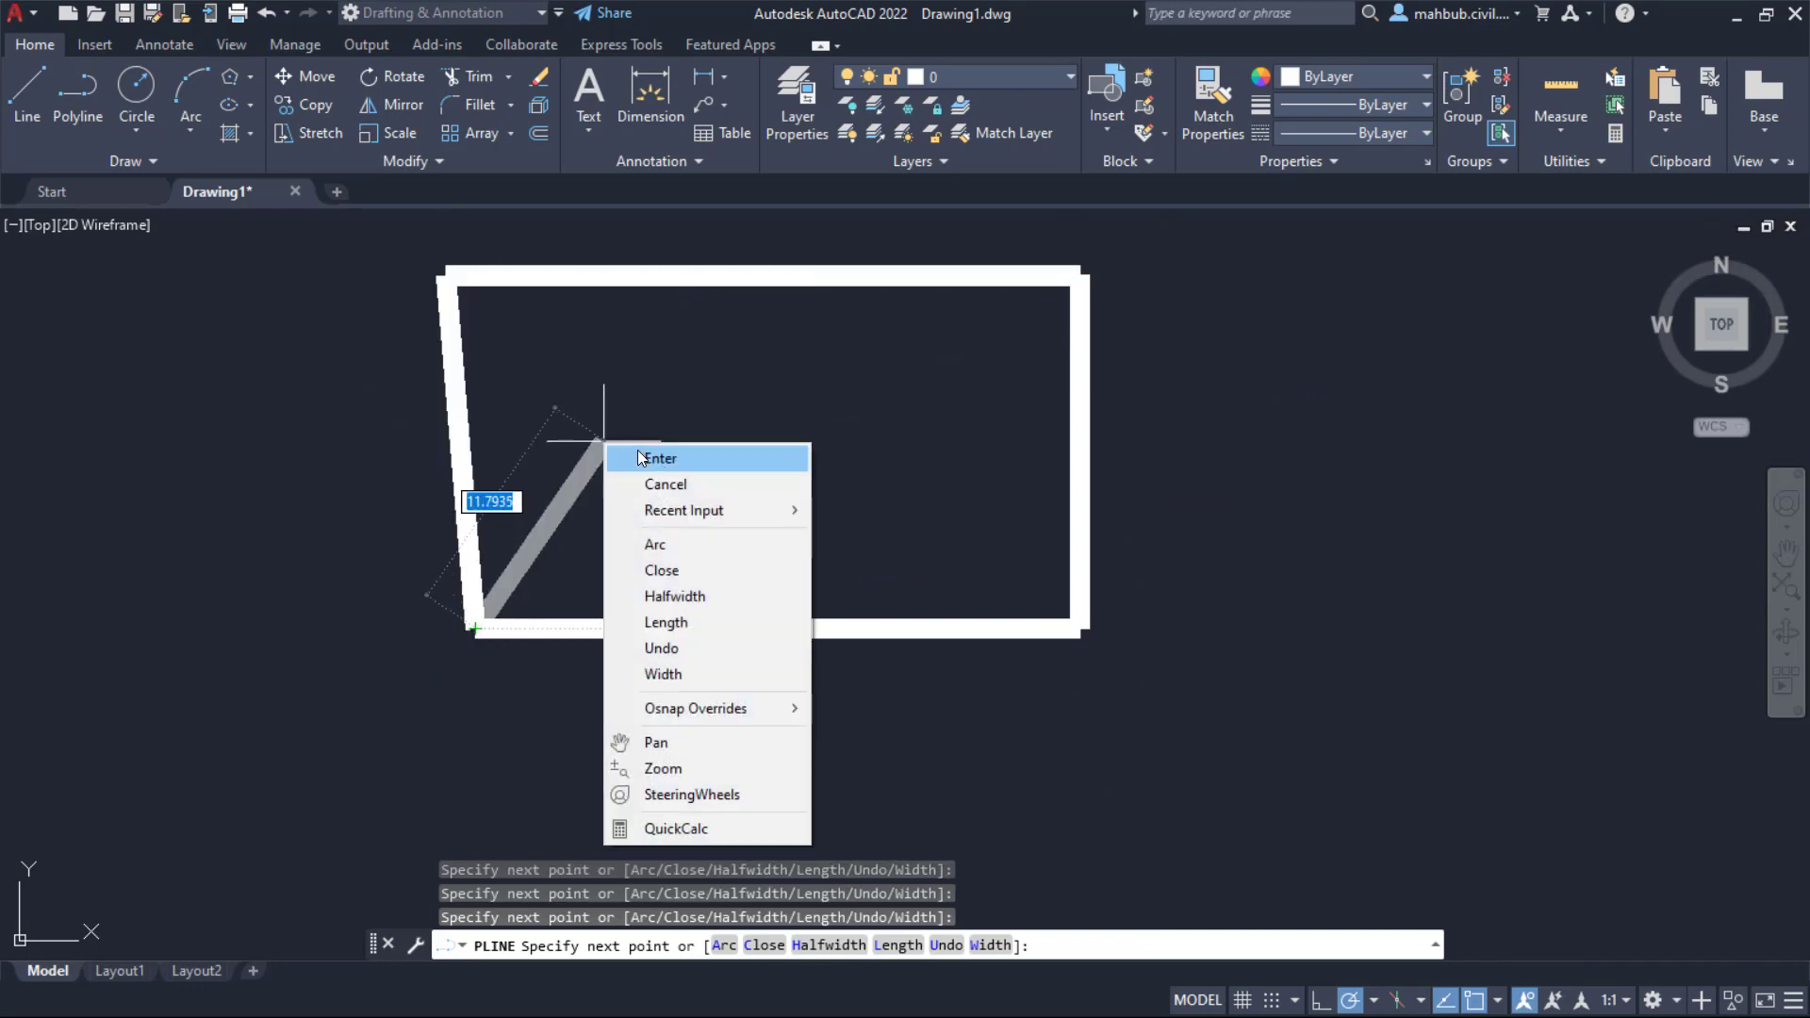
pyautogui.click(644, 458)
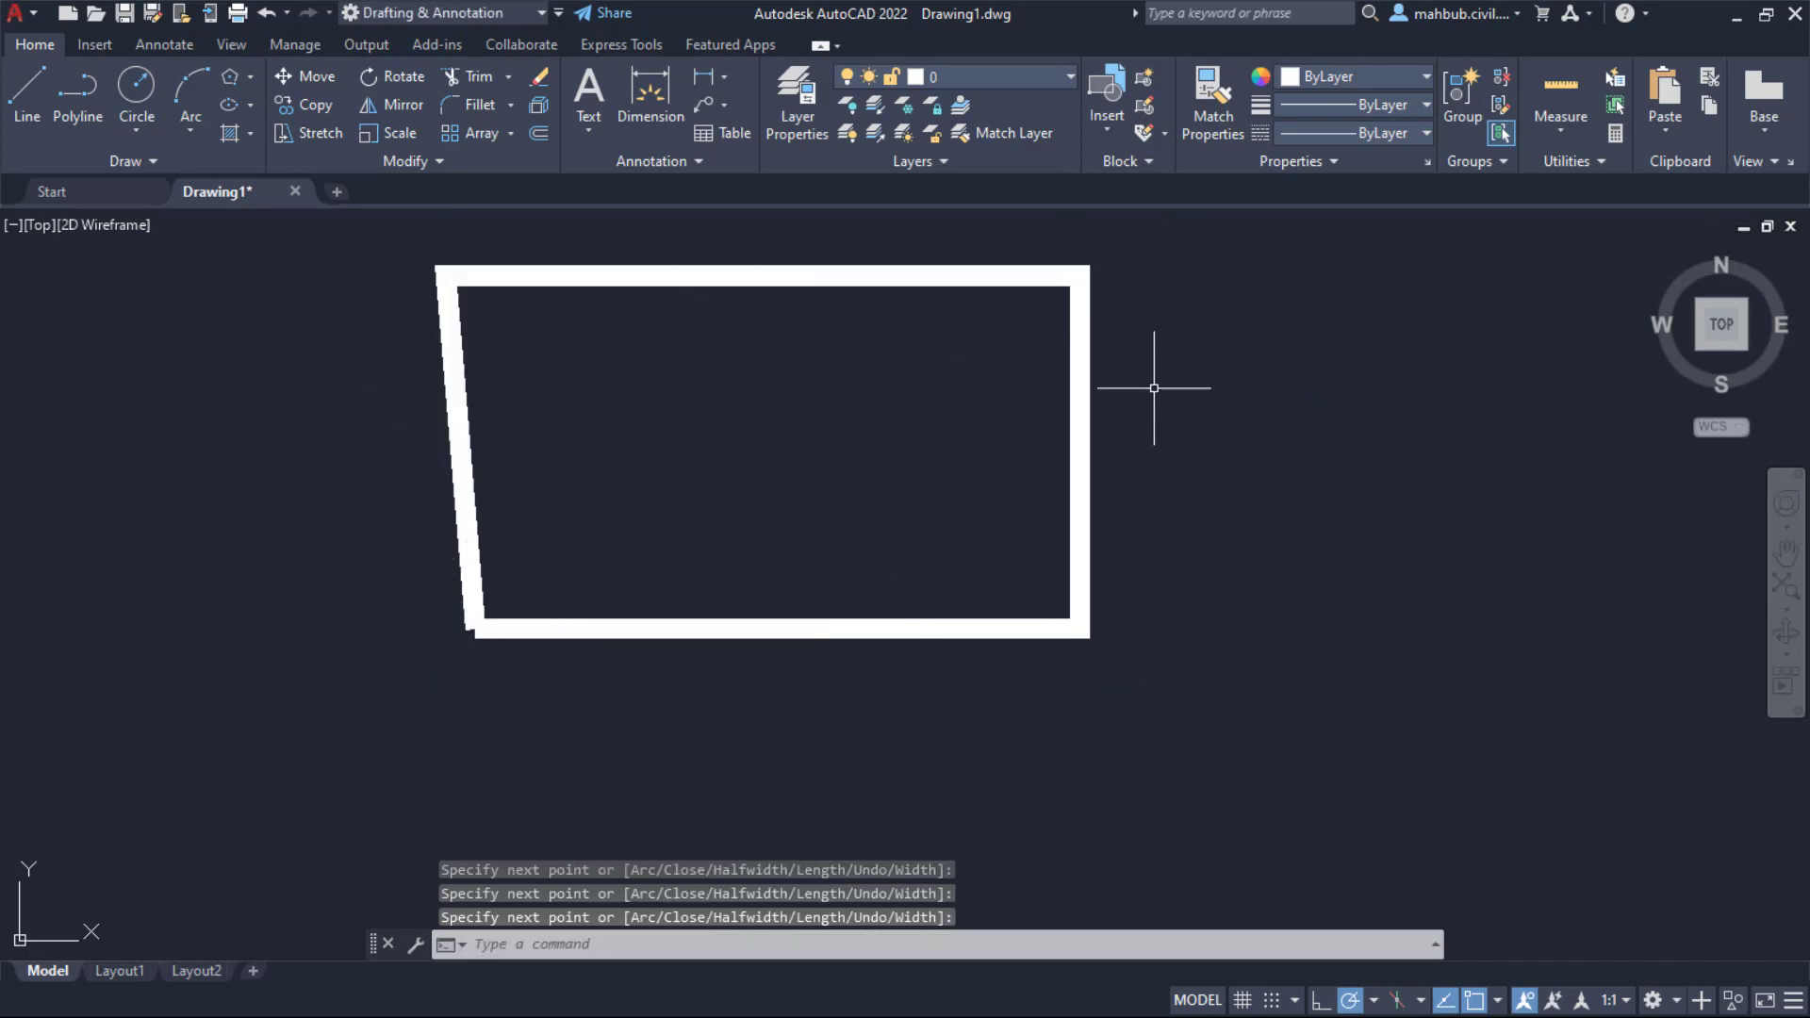
# Step: Erase the four-sided polyline drawn with width 1
pyautogui.click(1128, 234)
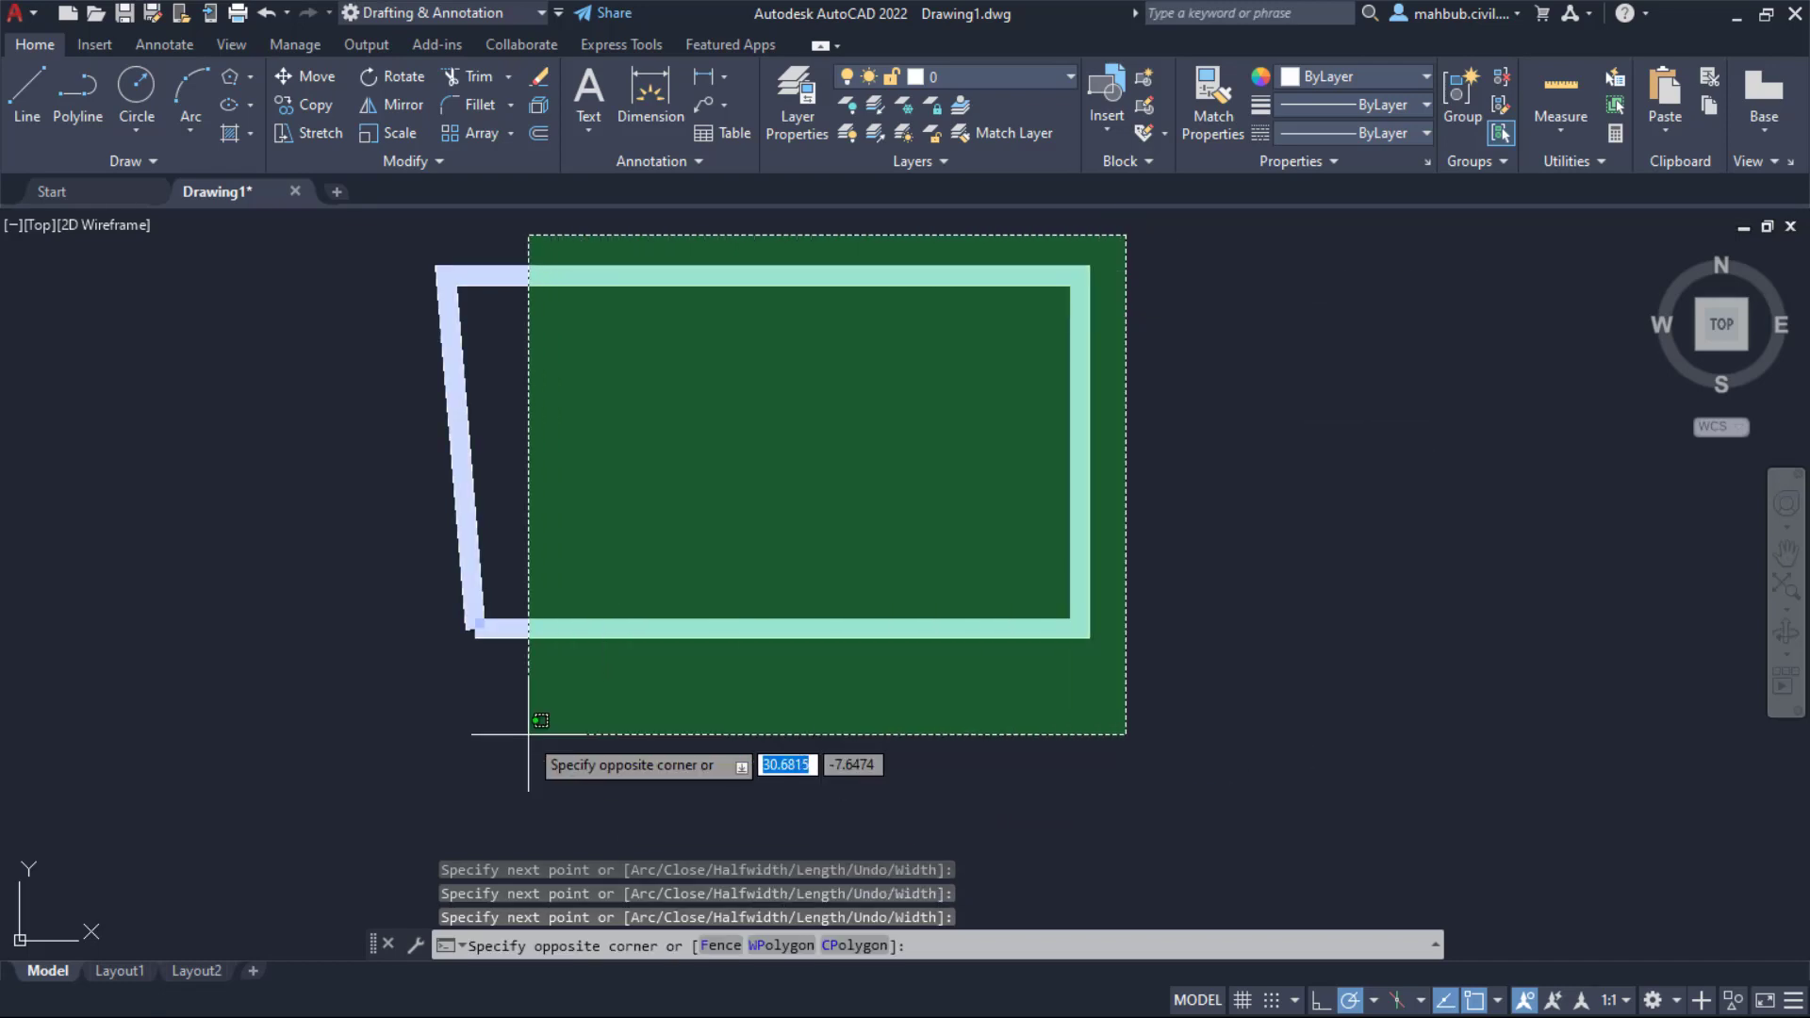
pyautogui.click(453, 733)
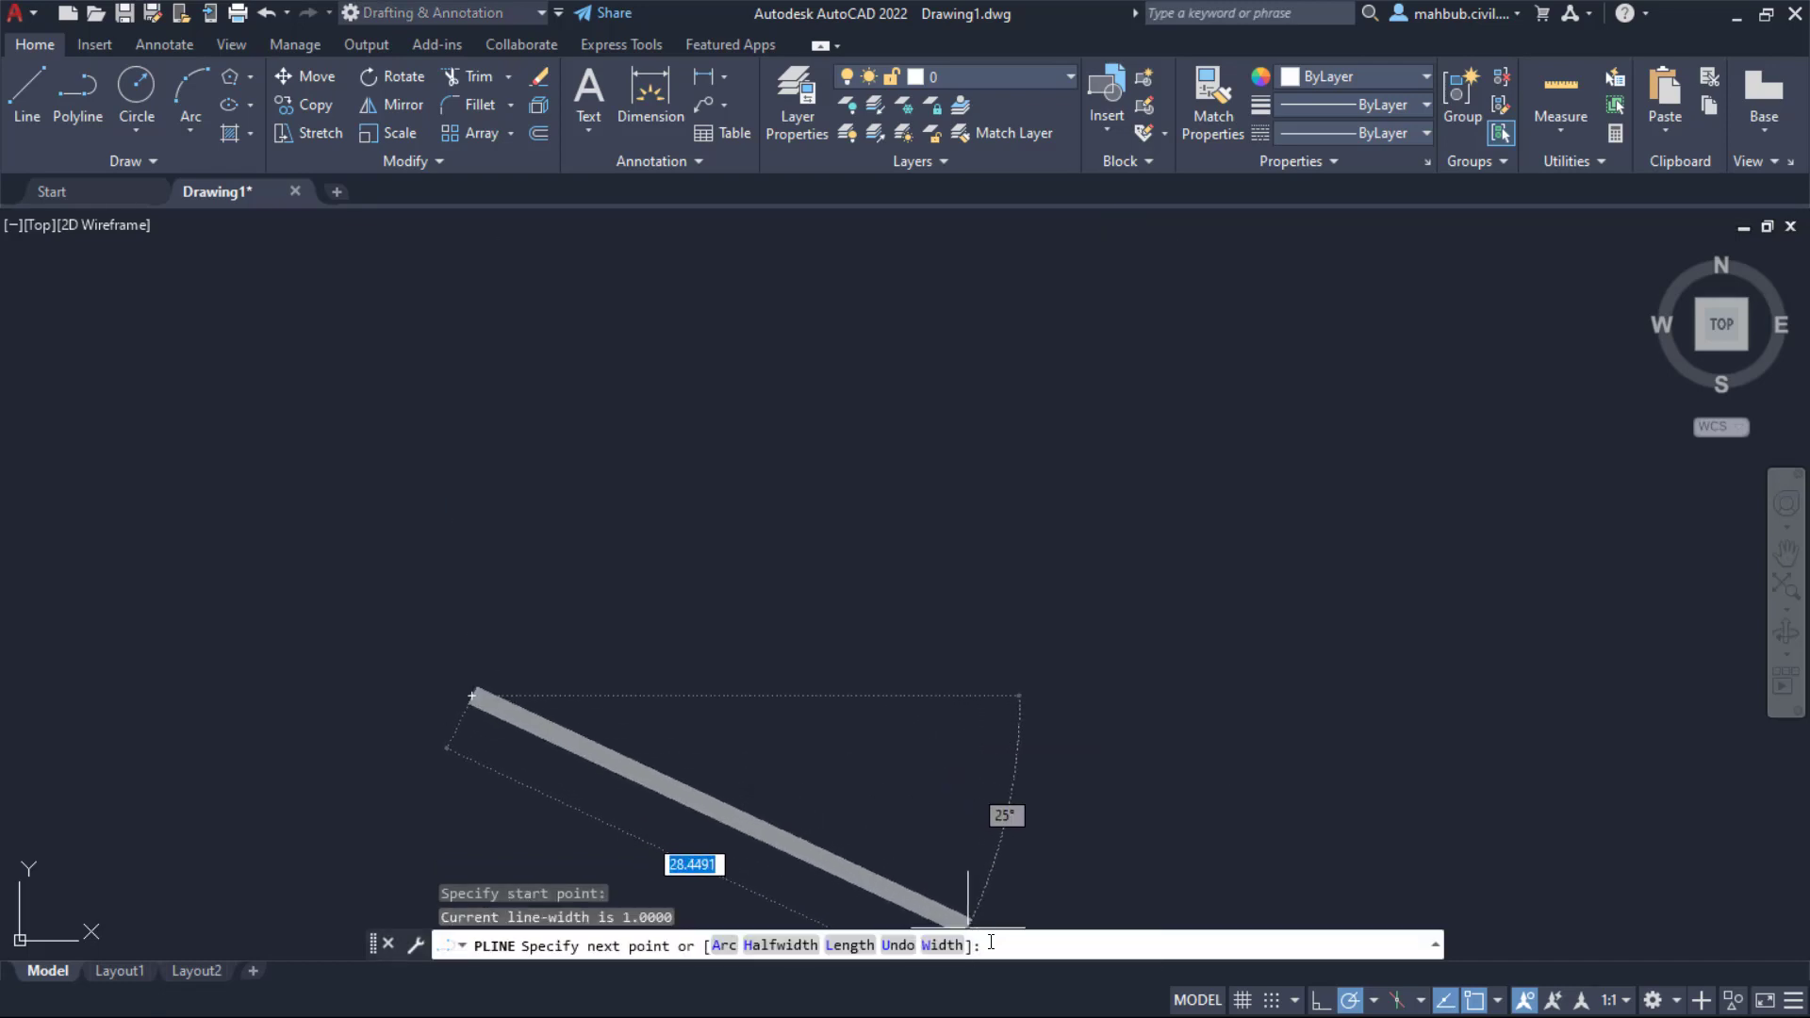
# Step: Reset the starting and ending widths of the new polyline to 0 with the Width option
pyautogui.click(942, 946)
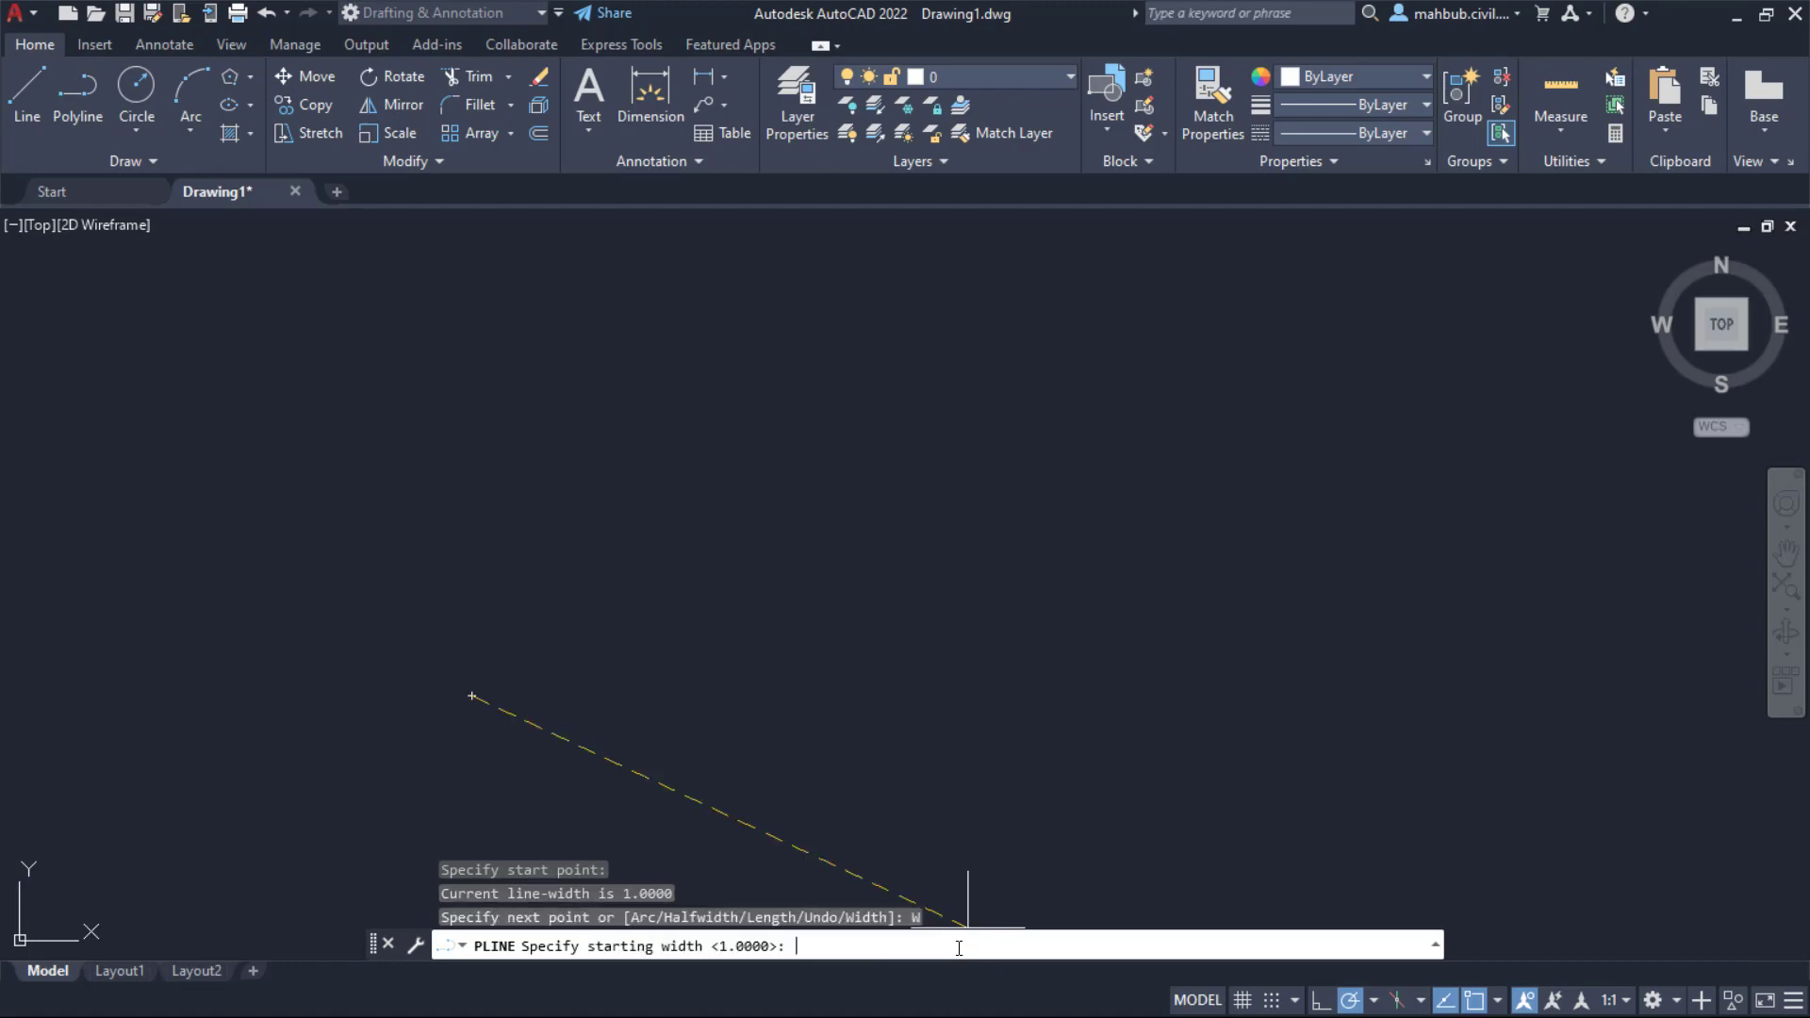
pyautogui.press('Return')
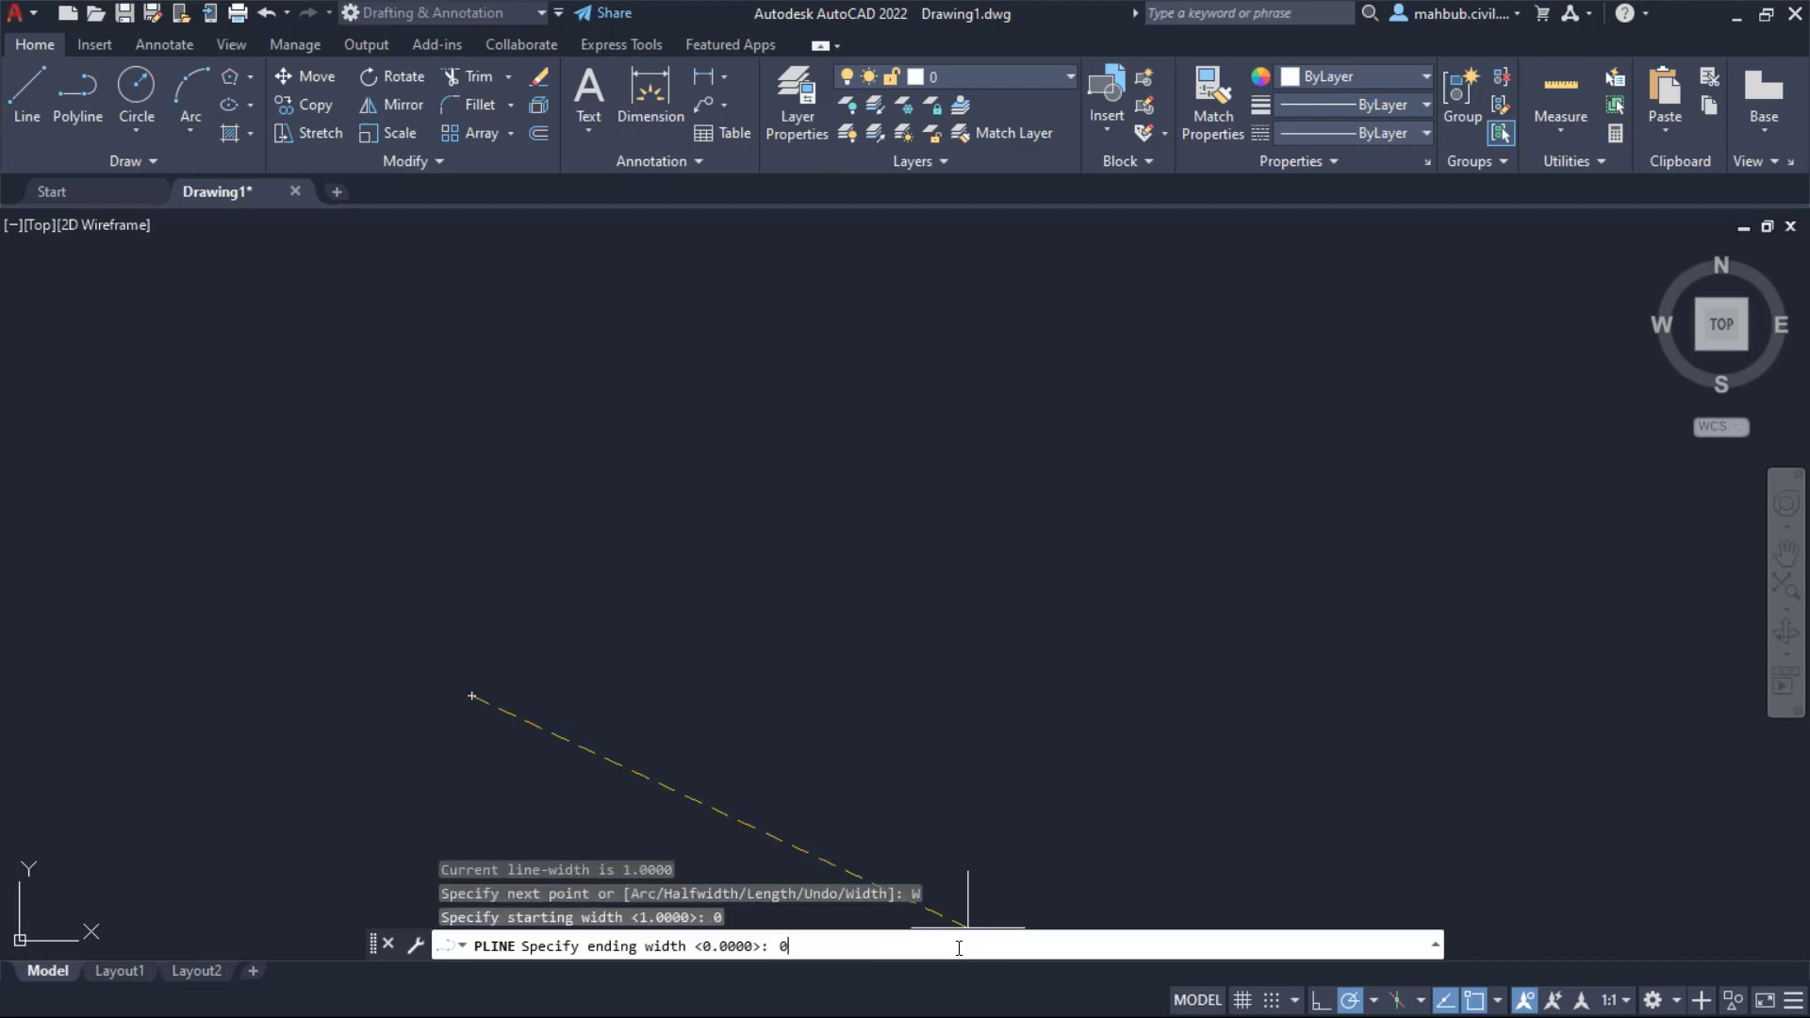
pyautogui.press('Return')
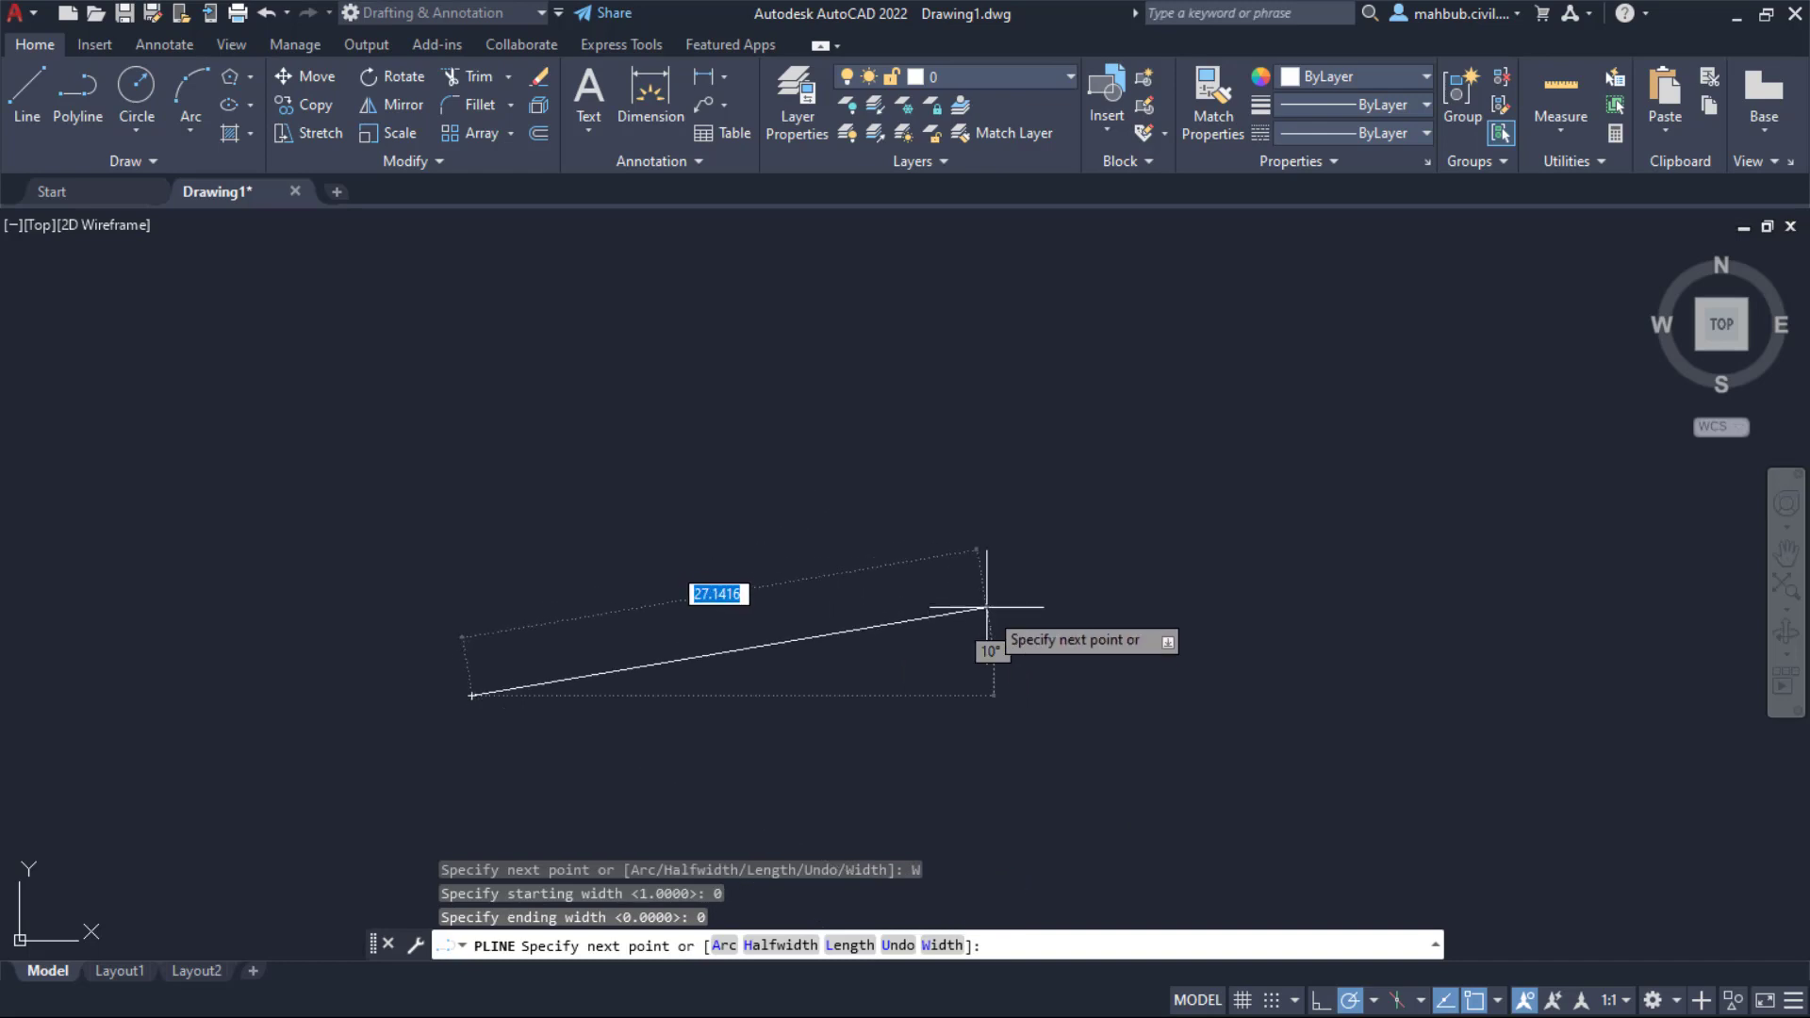
# Step: Draw a five-sided outline with a horizontal base and an inward corner on its slanted side, and close it to the start point
pyautogui.click(974, 695)
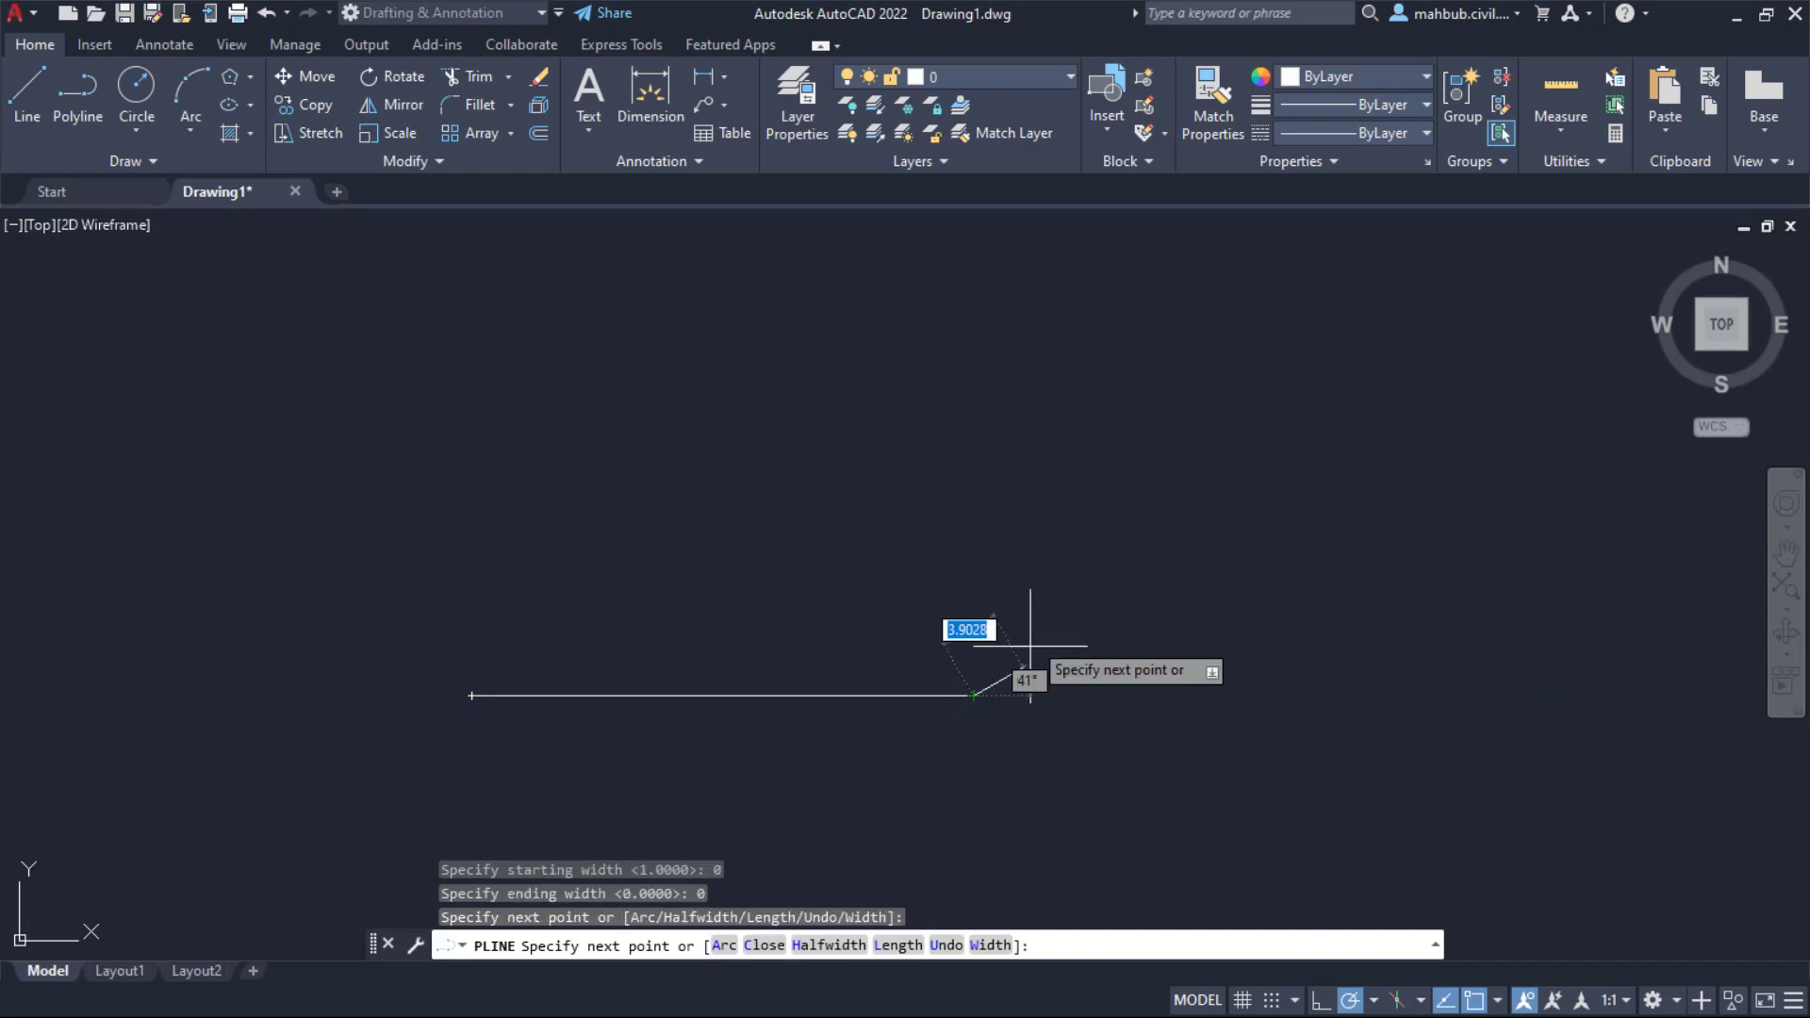
pyautogui.click(781, 456)
pyautogui.click(633, 509)
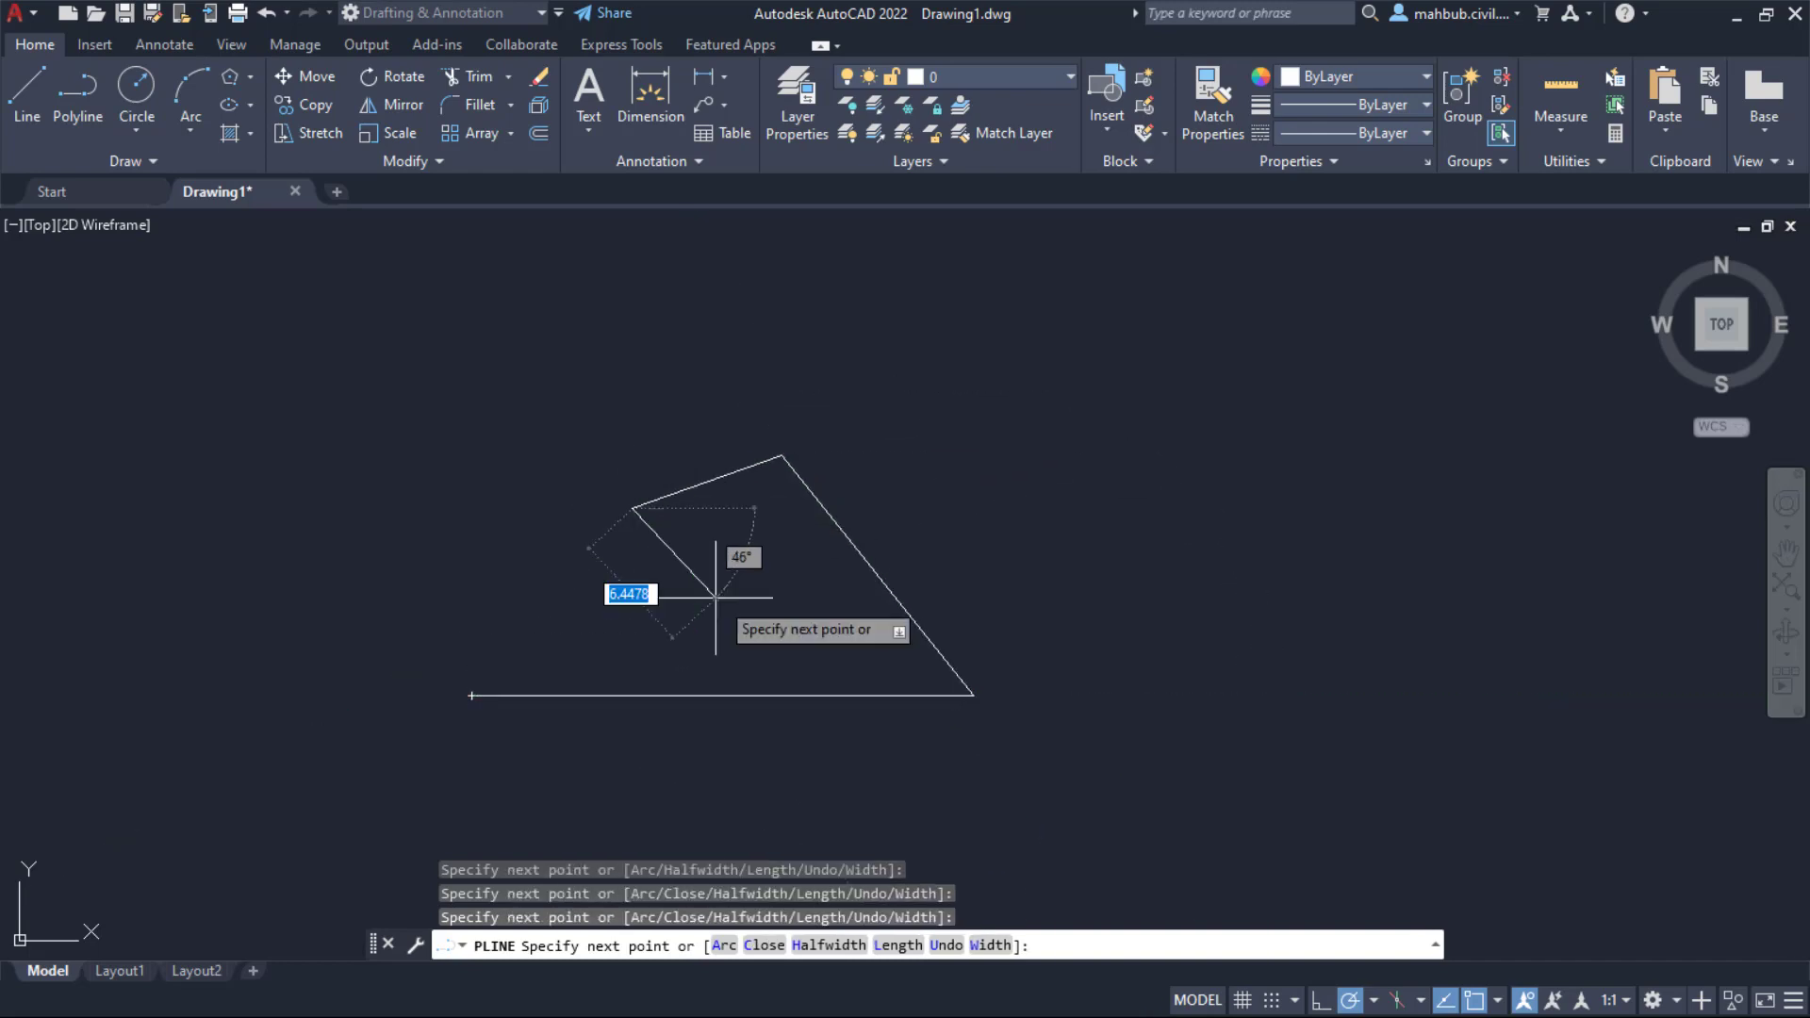
pyautogui.rightClick(627, 618)
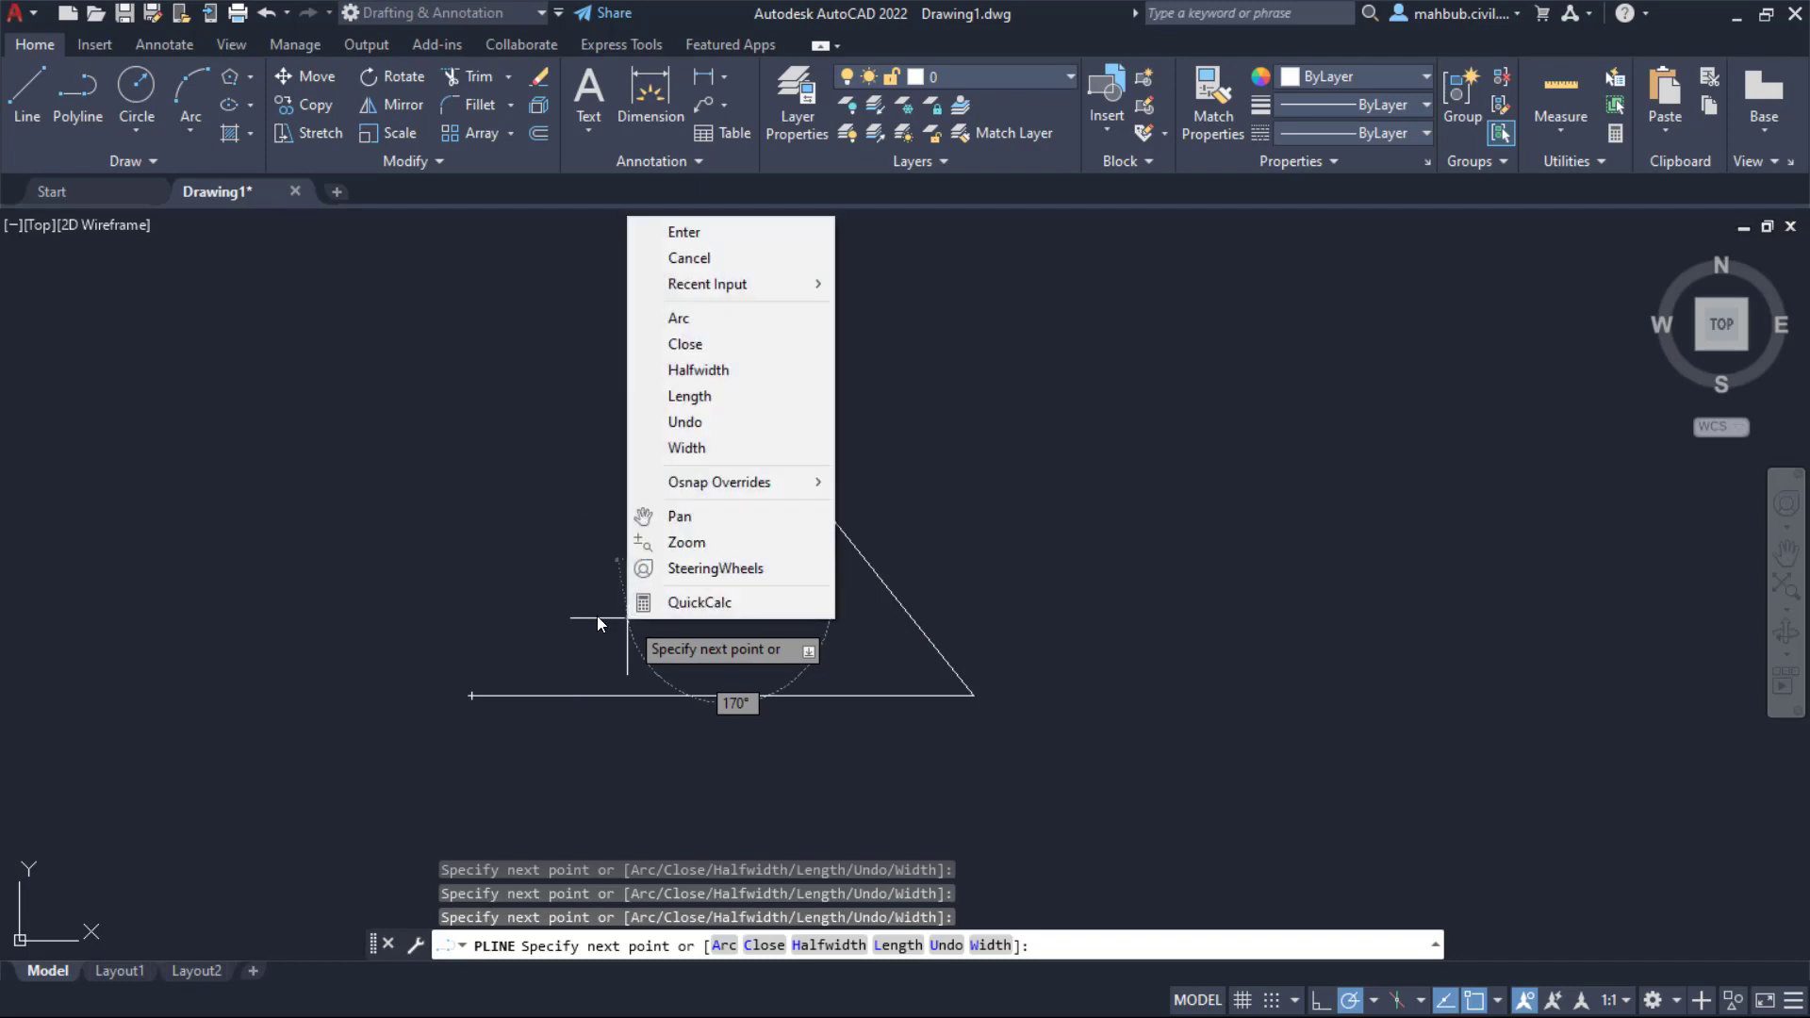
pyautogui.click(686, 343)
# Step: Erase the closed five-sided polyline
pyautogui.click(849, 453)
pyautogui.click(740, 638)
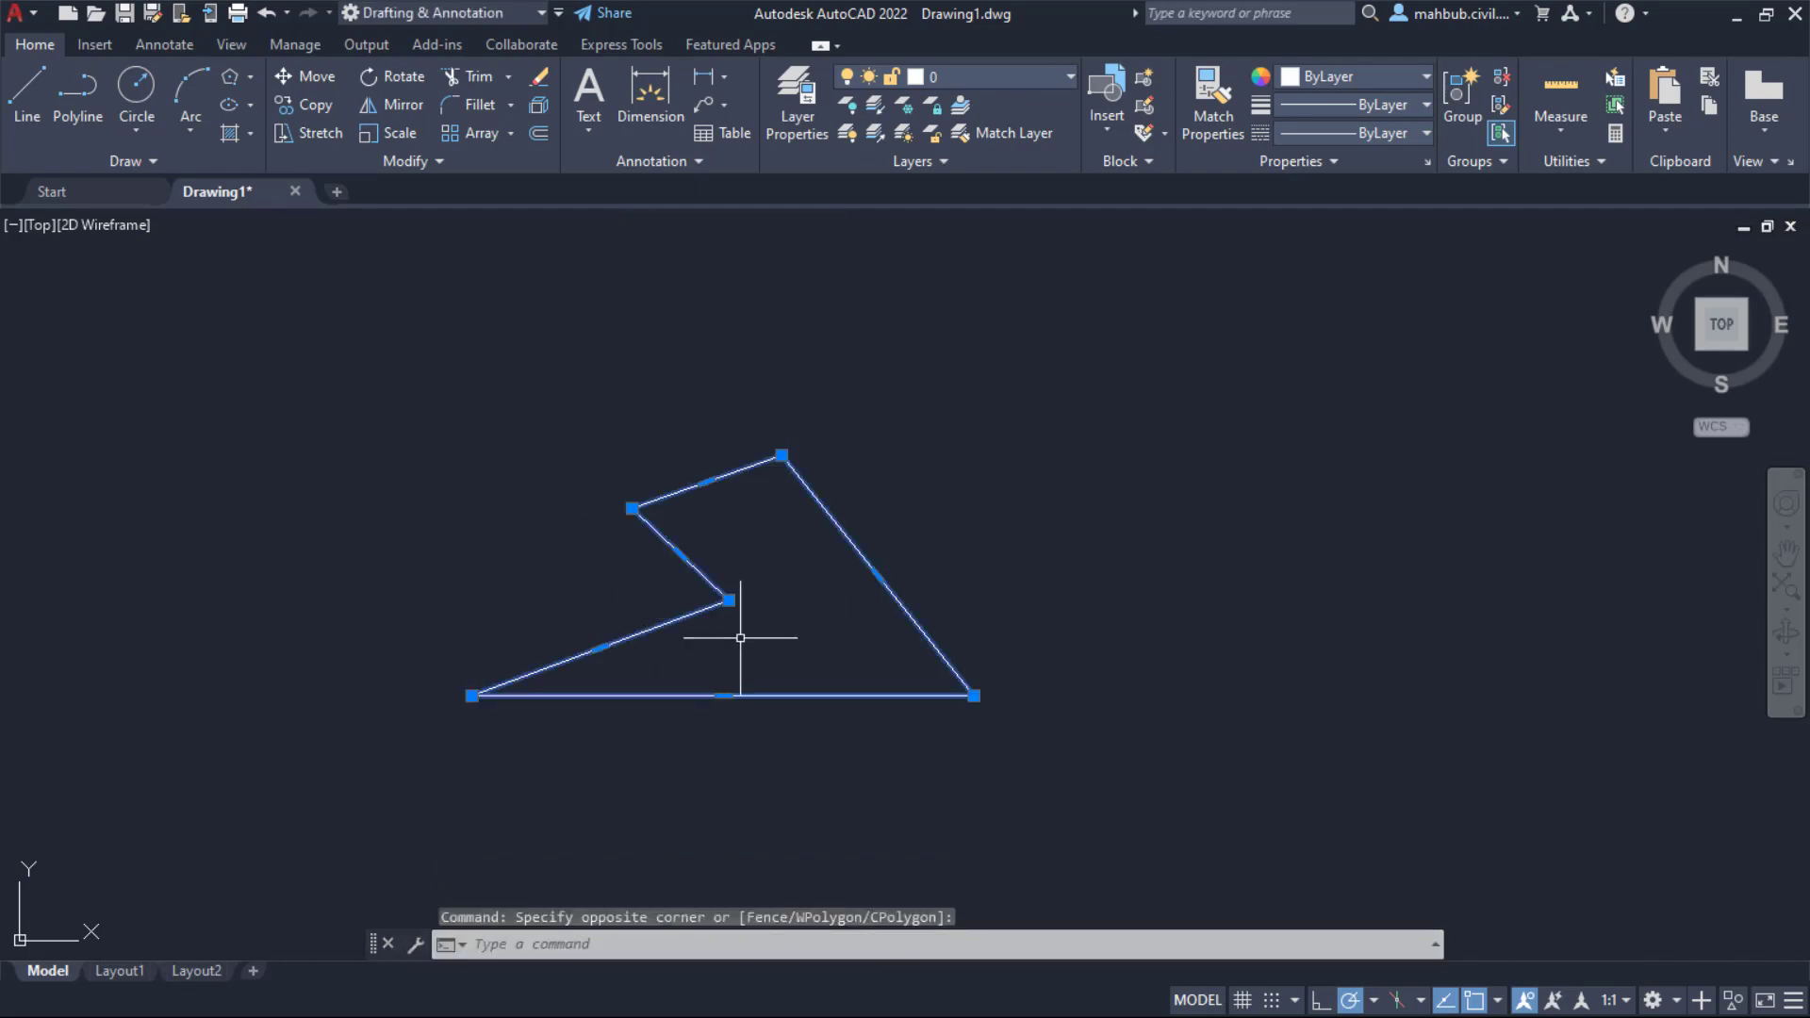
pyautogui.press('Delete')
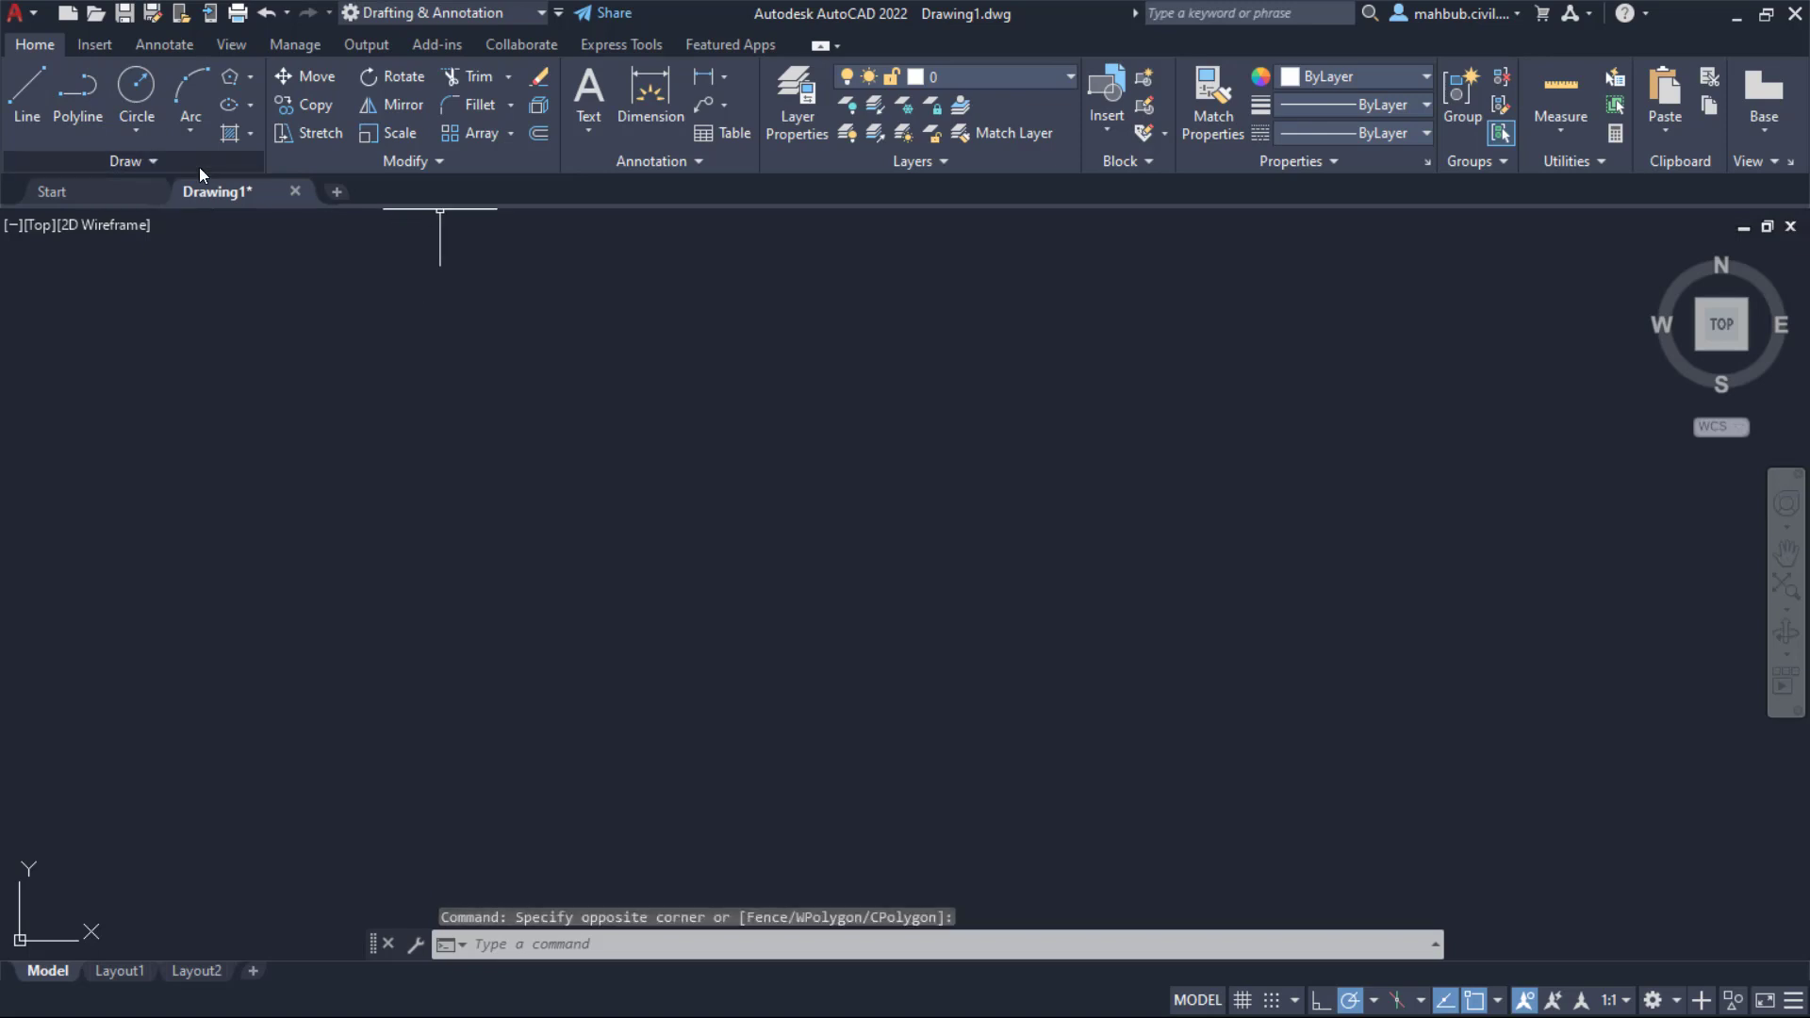
# Step: Start a fit-point spline and place eight alternating low and high points from left to right to form an upper wave
pyautogui.click(151, 161)
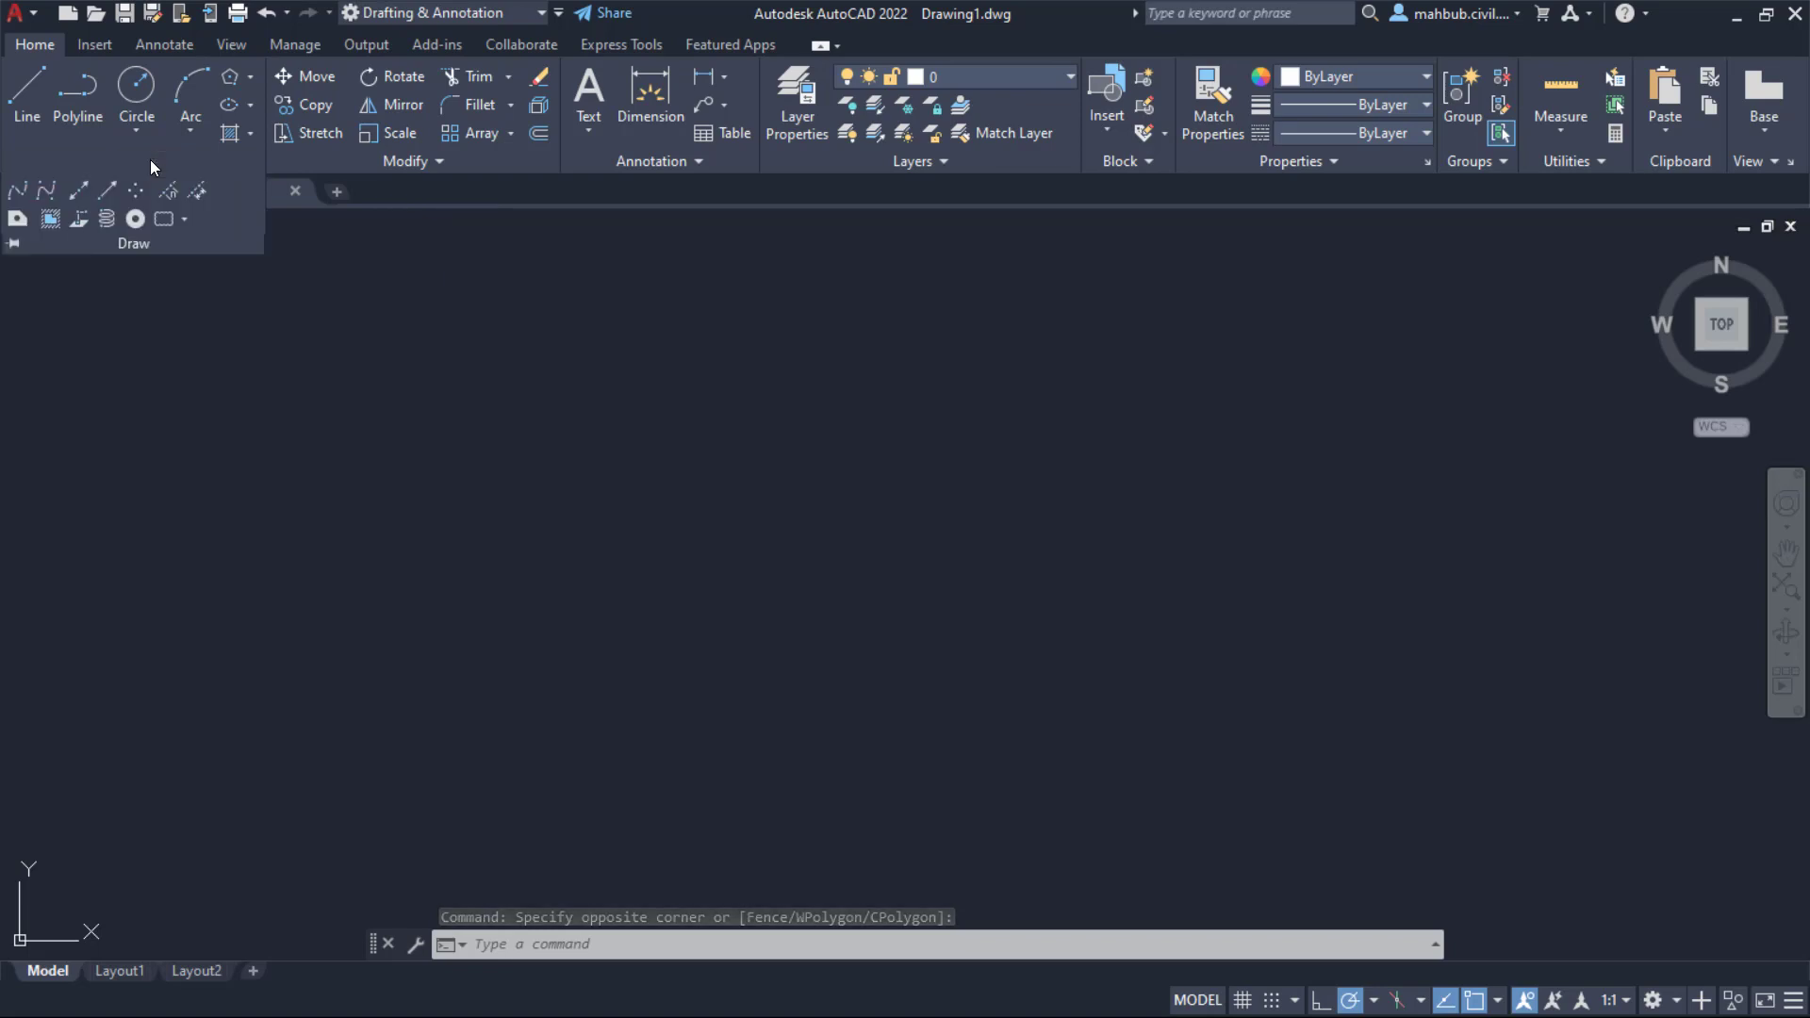
pyautogui.click(18, 192)
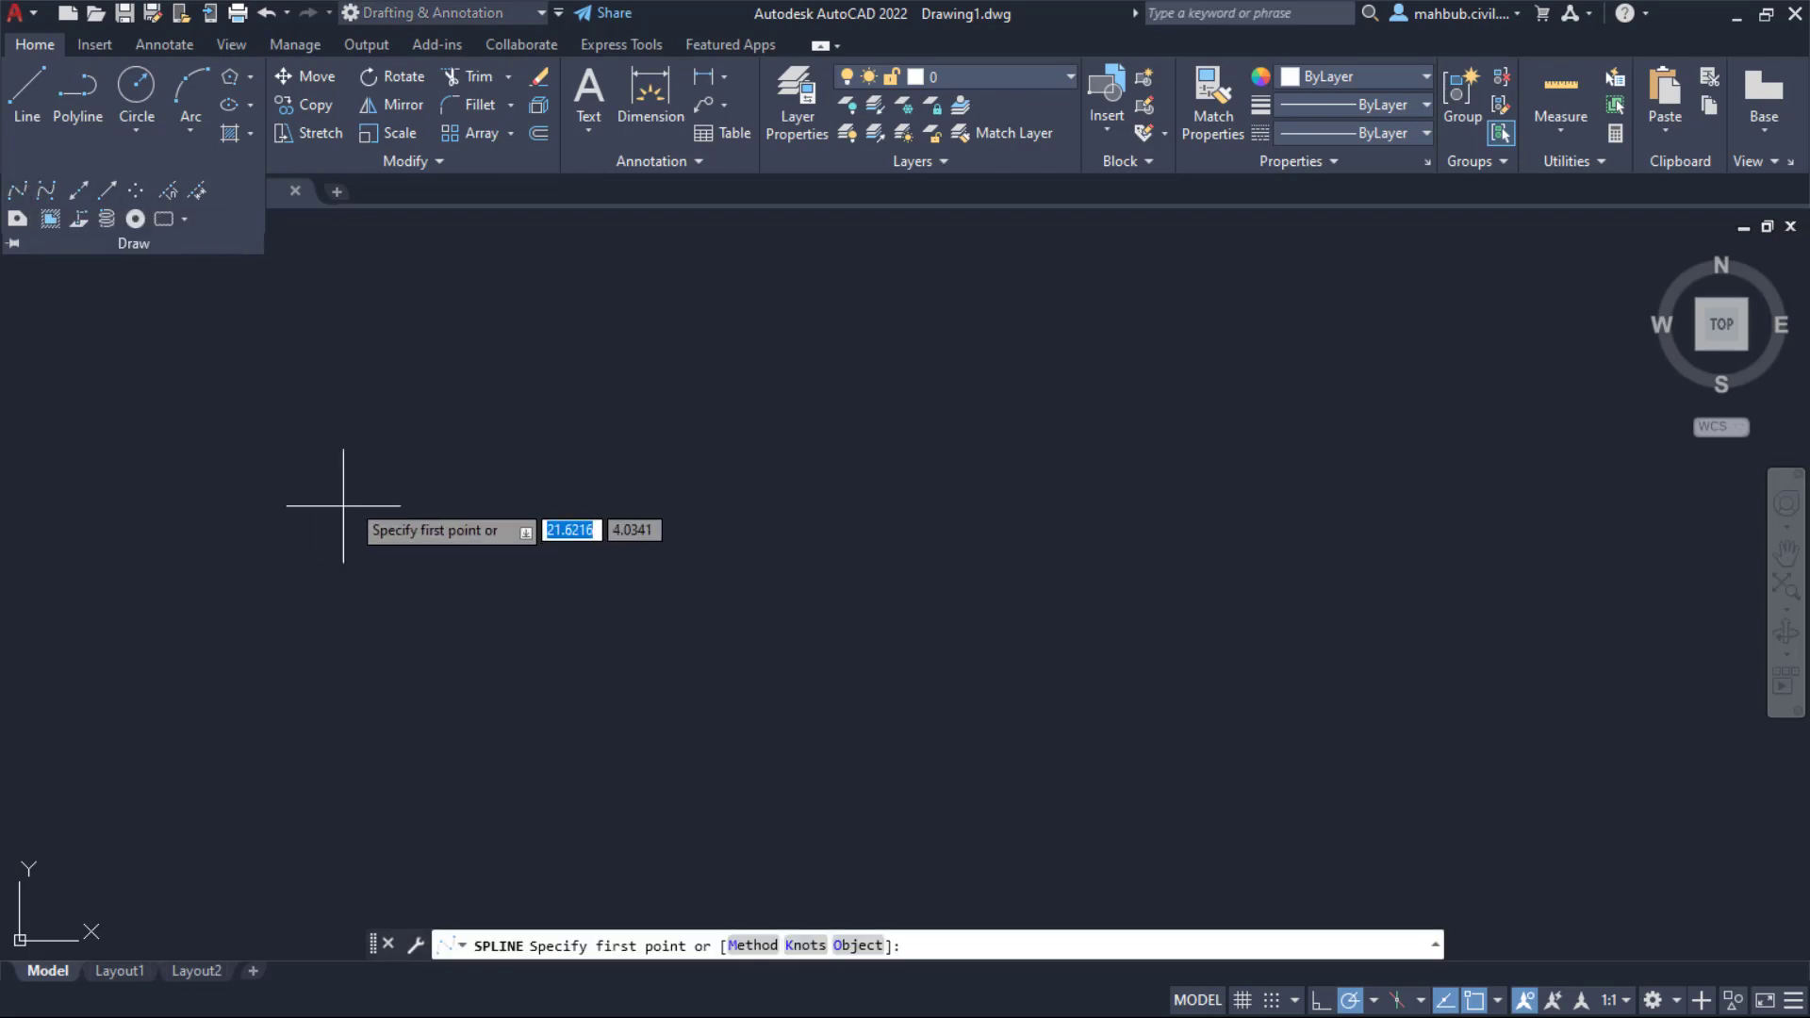
pyautogui.click(314, 563)
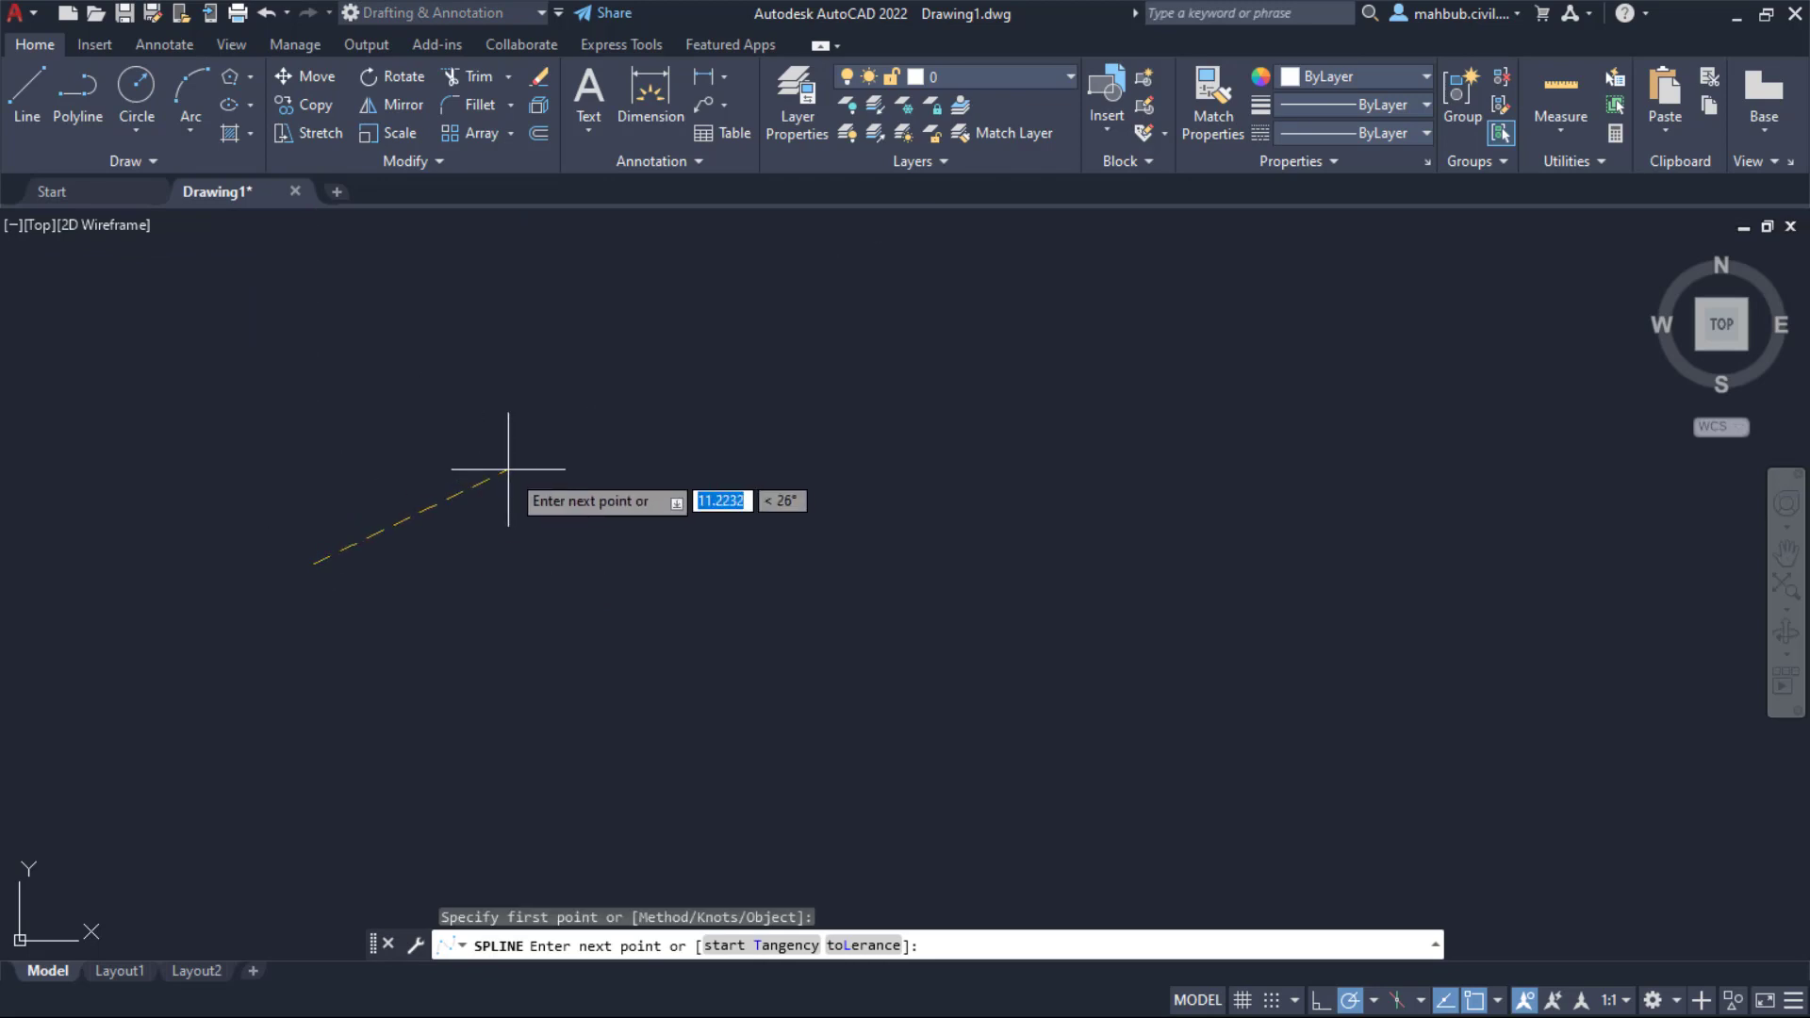
pyautogui.click(469, 458)
pyautogui.click(592, 554)
pyautogui.click(669, 466)
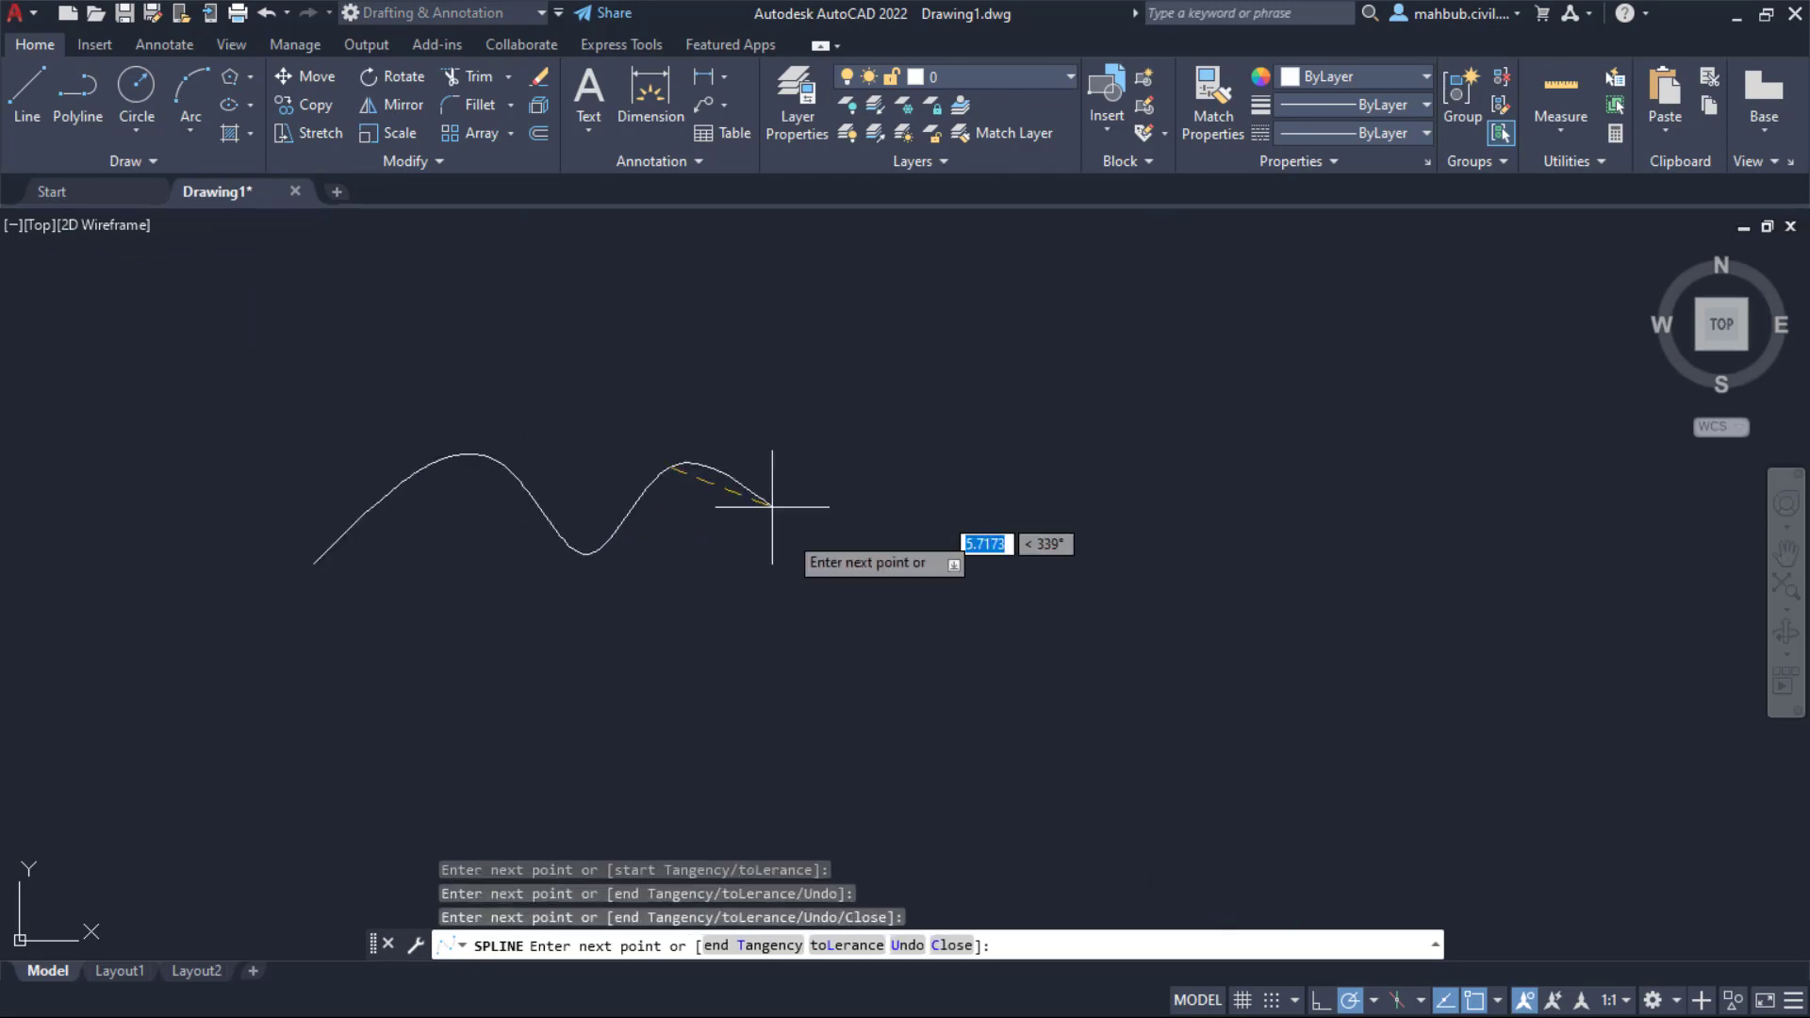
pyautogui.click(797, 541)
pyautogui.click(894, 459)
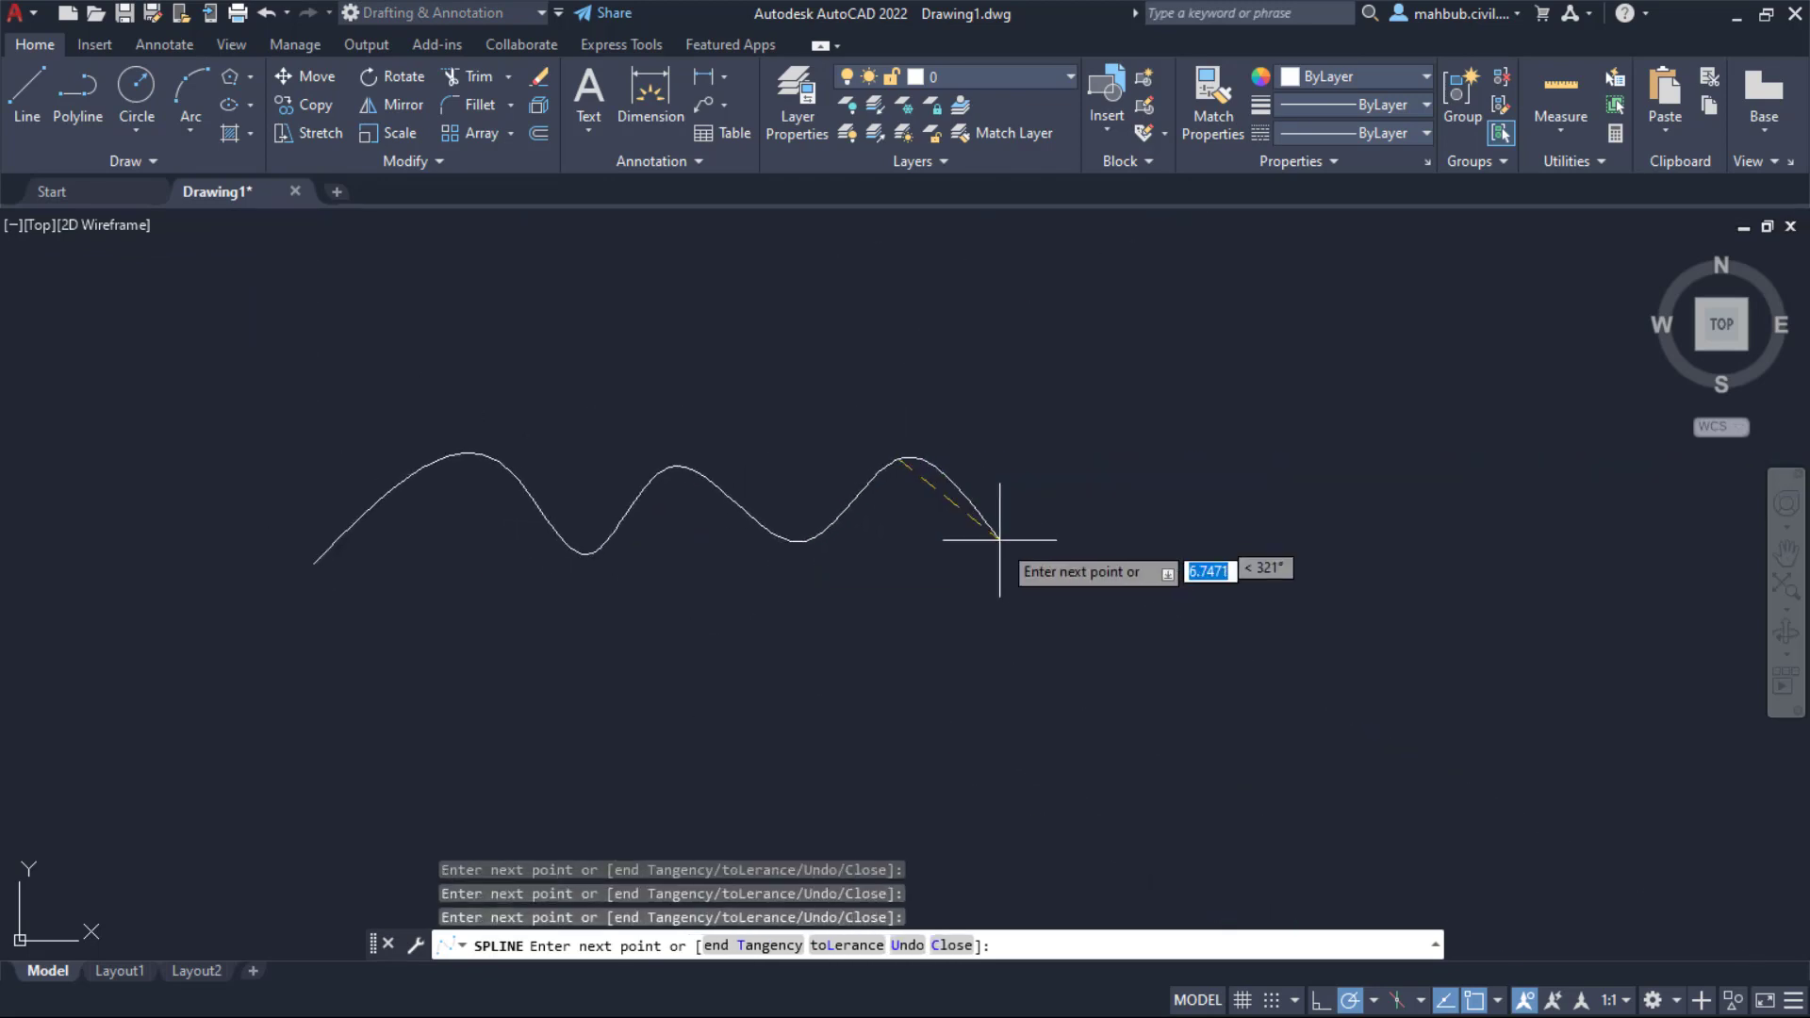
pyautogui.click(1006, 544)
pyautogui.click(1120, 439)
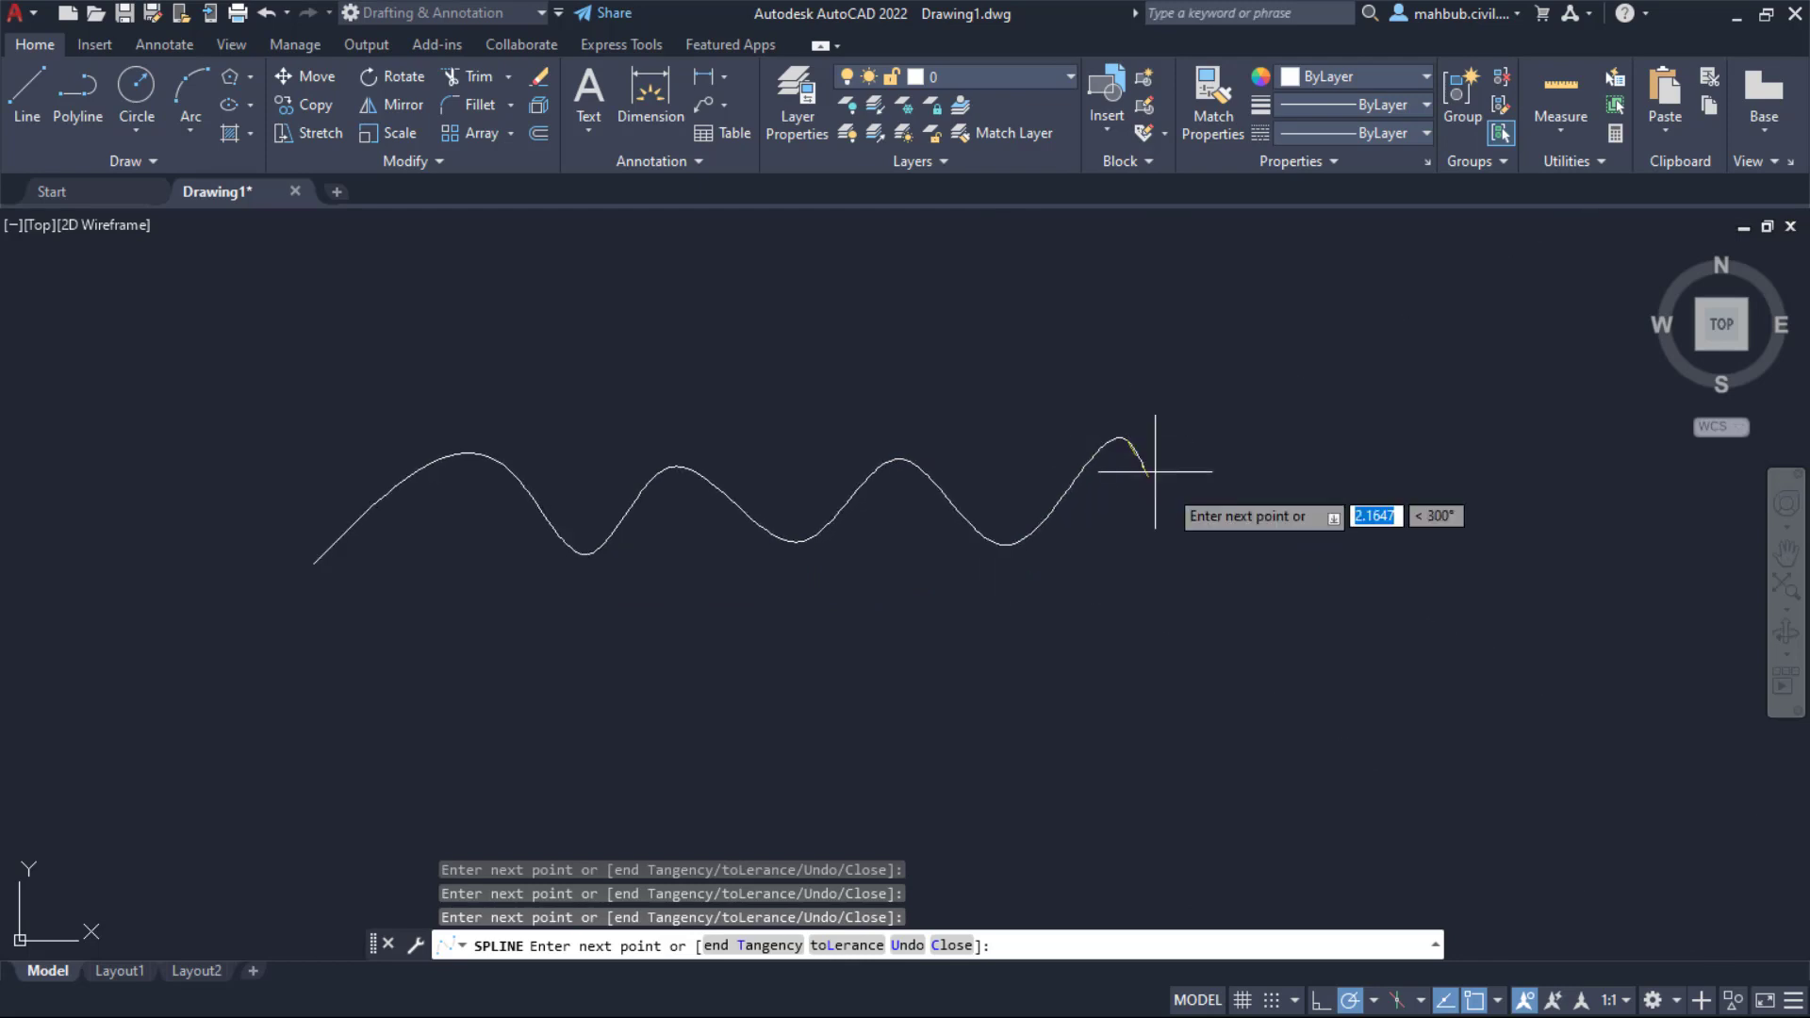
# Step: Turn the spline around at the wave's right end, run it back leftward as a lower wave, and finish it open
pyautogui.click(1210, 534)
pyautogui.click(1028, 676)
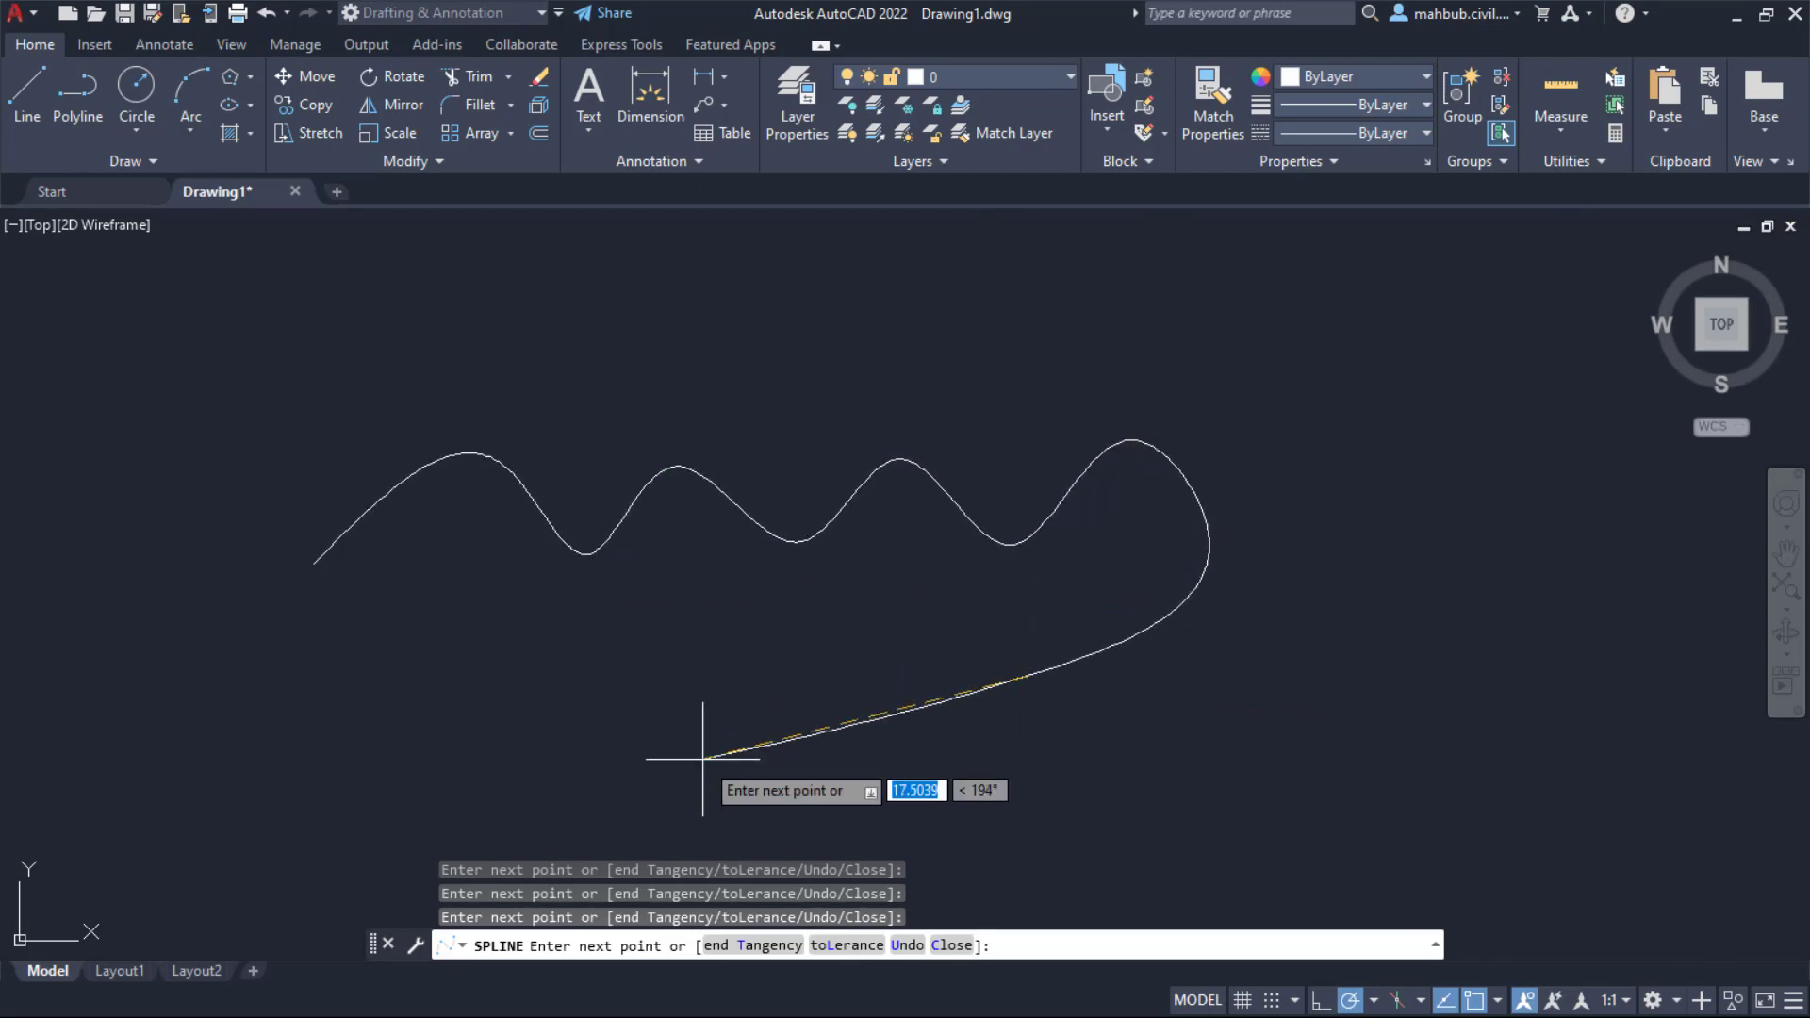
pyautogui.click(992, 779)
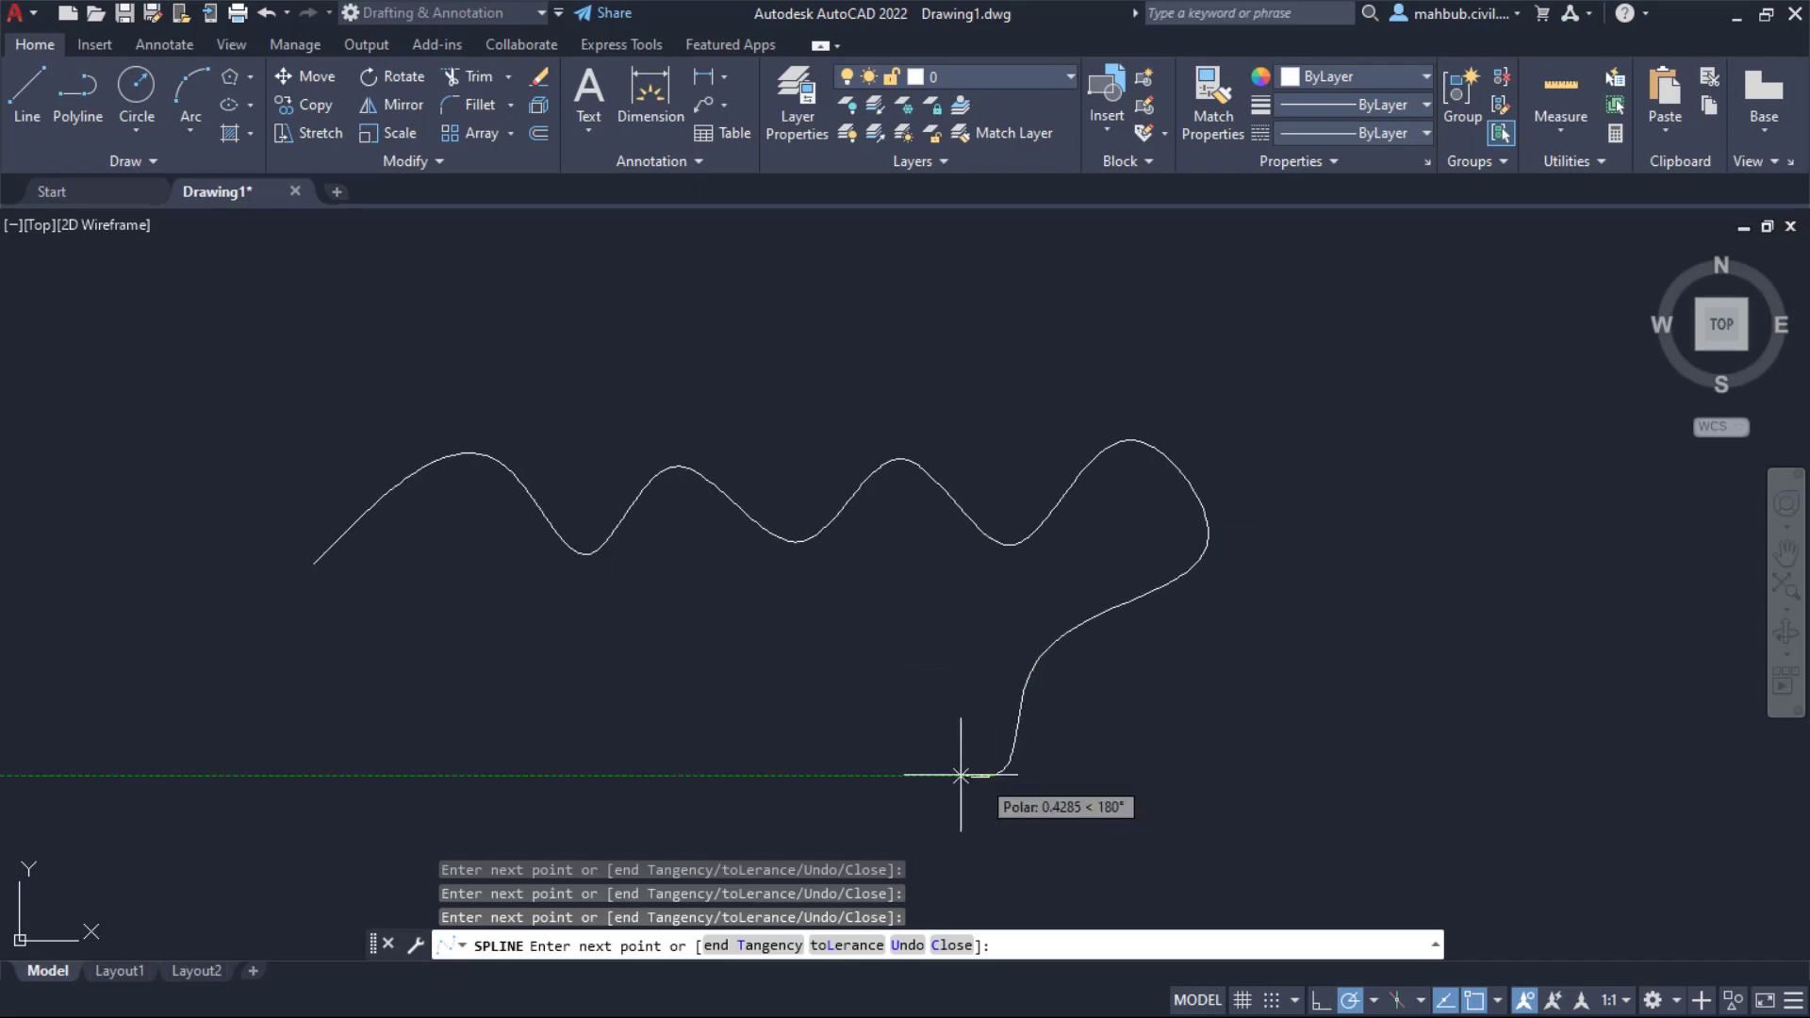
pyautogui.click(817, 654)
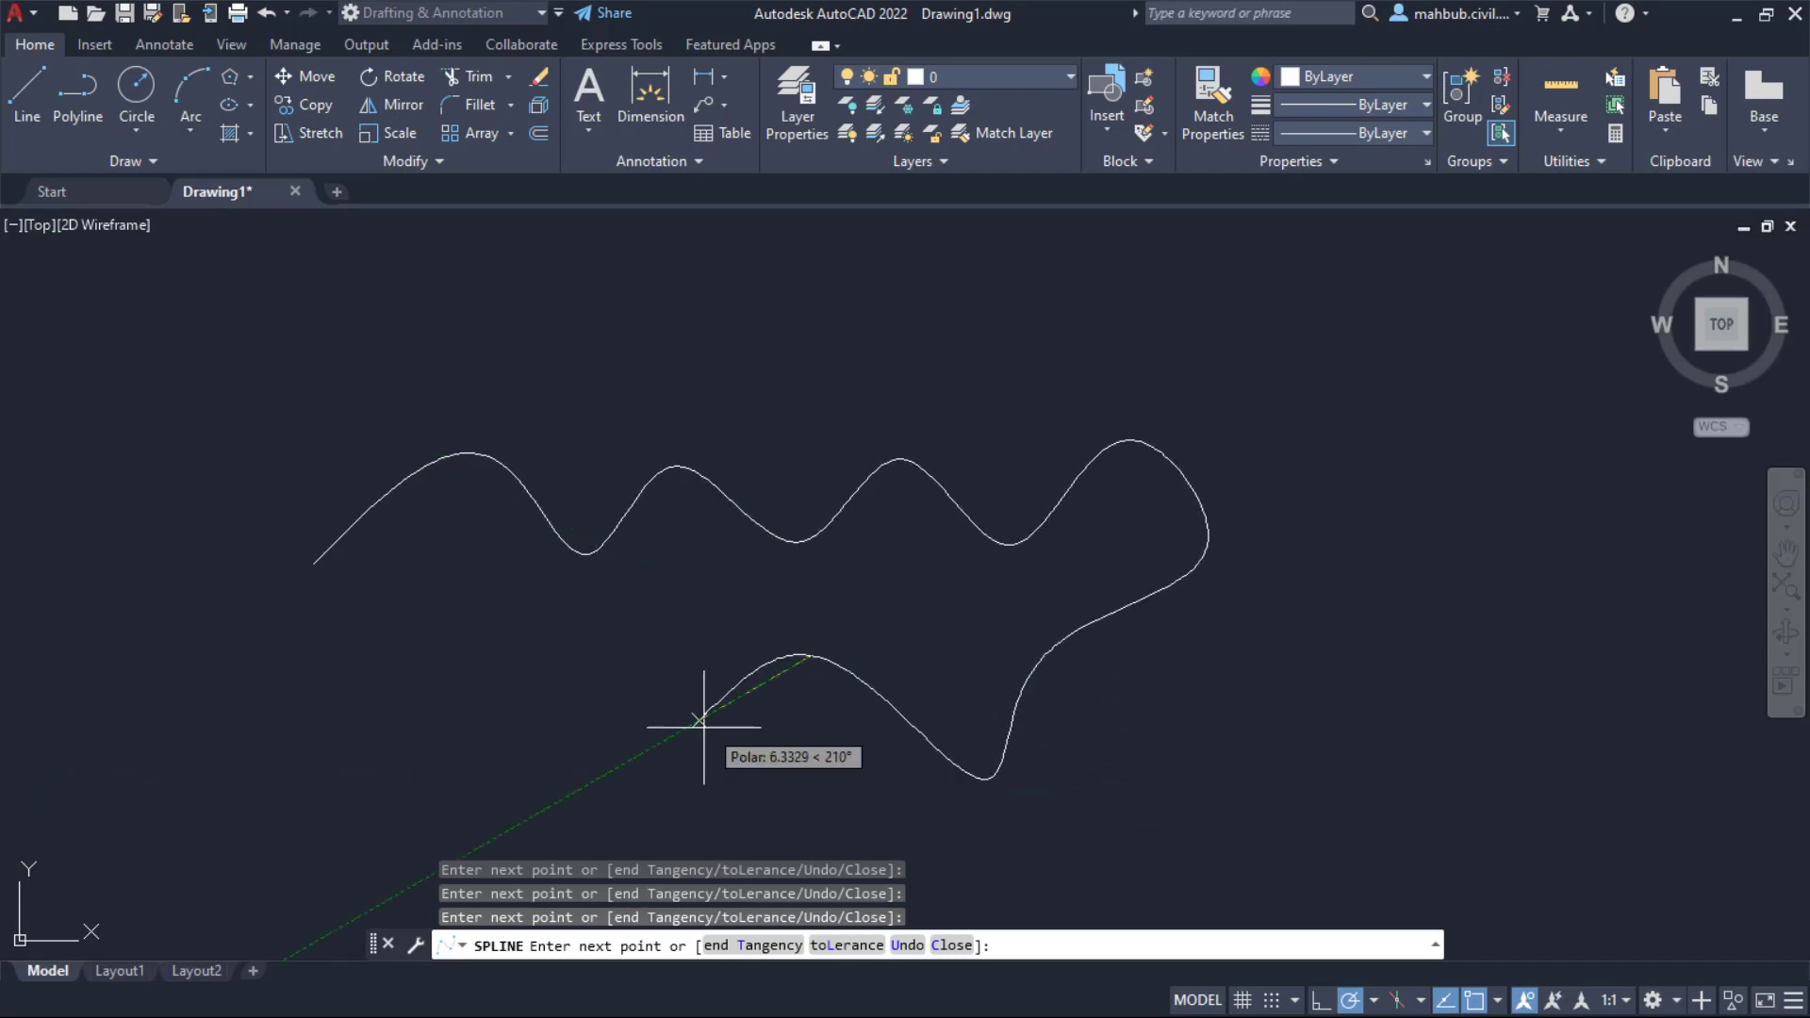
pyautogui.click(467, 652)
pyautogui.click(405, 711)
pyautogui.rightClick(405, 712)
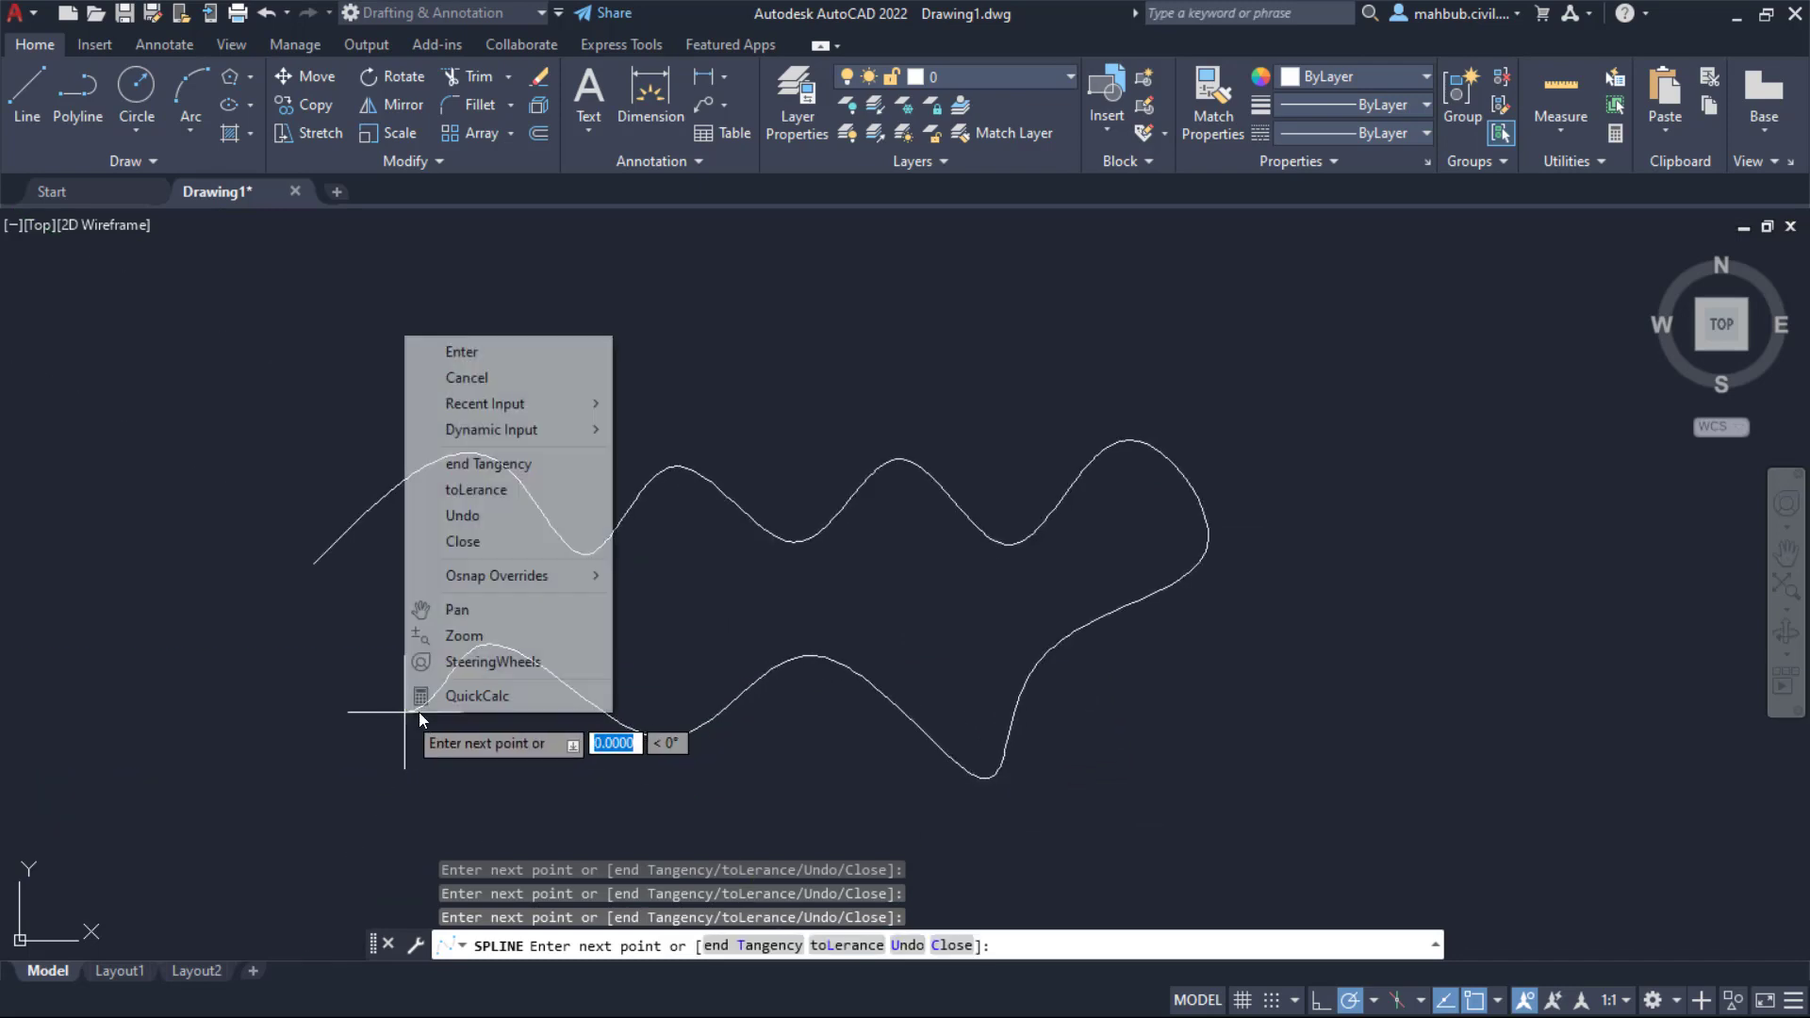
pyautogui.click(495, 362)
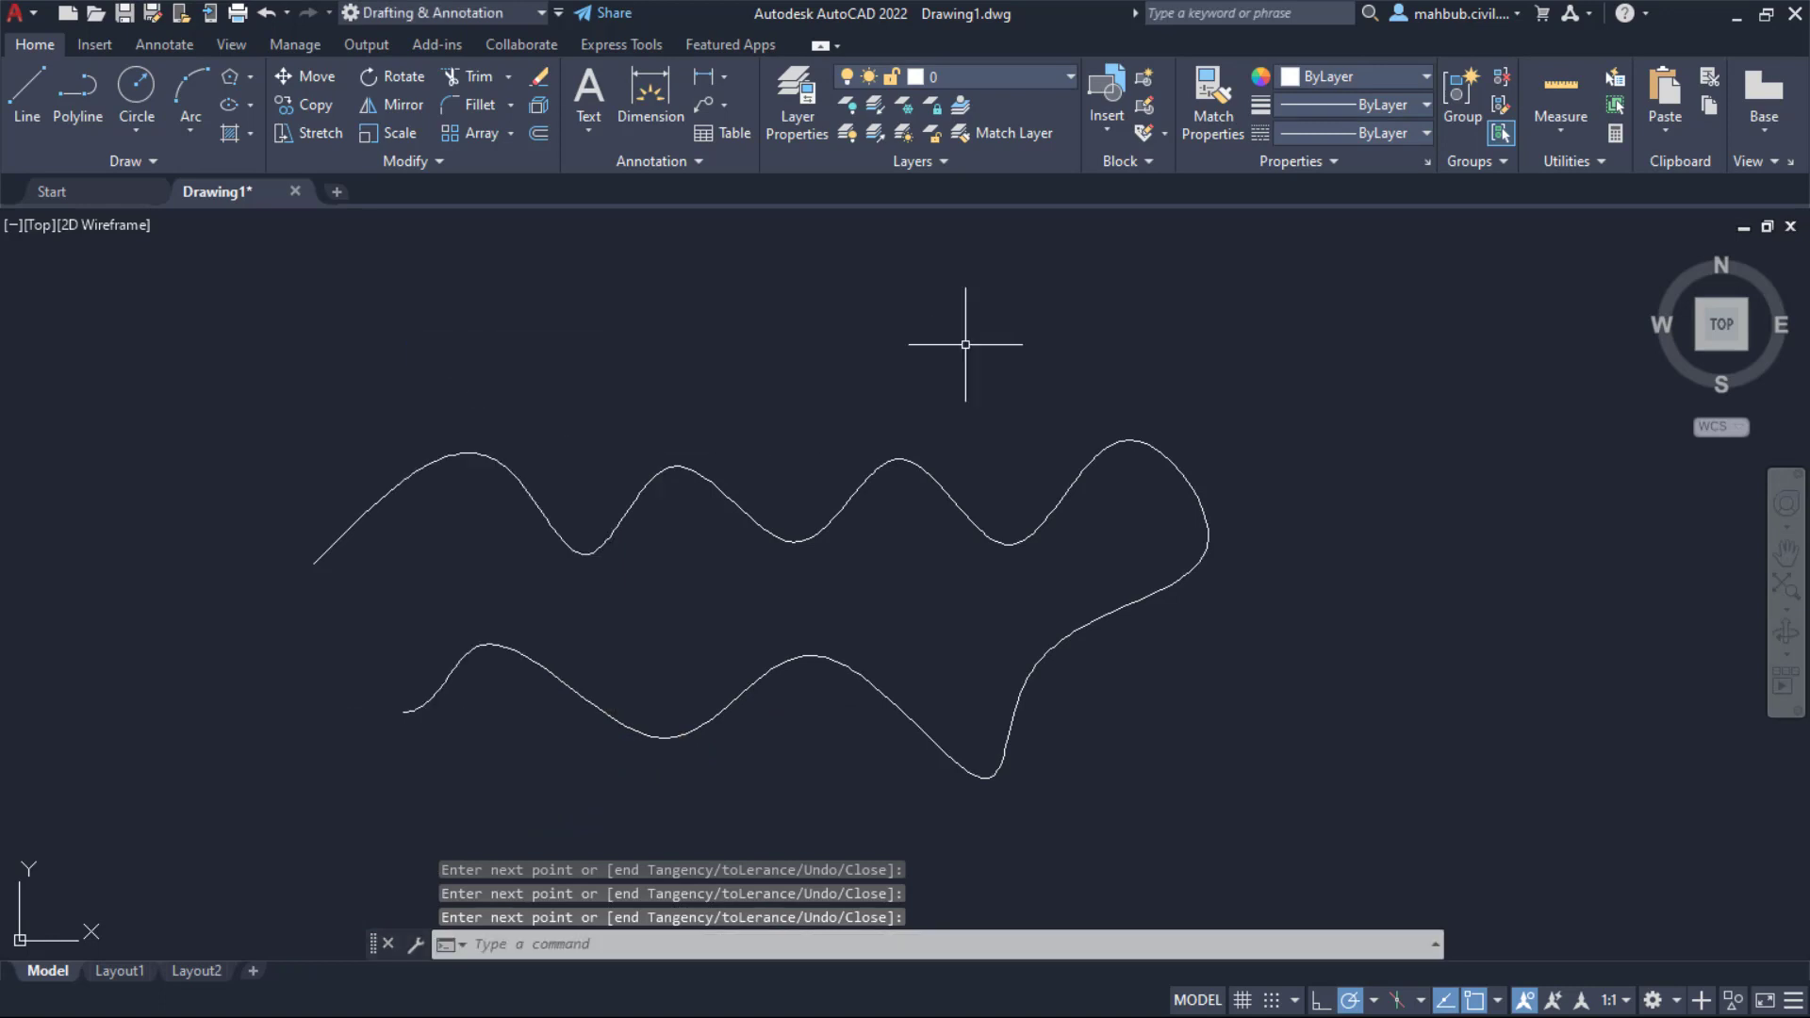
# Step: Stretch the first four interior fit points of the spline's upper wave, raising the two crests and lowering the two troughs
pyautogui.click(924, 471)
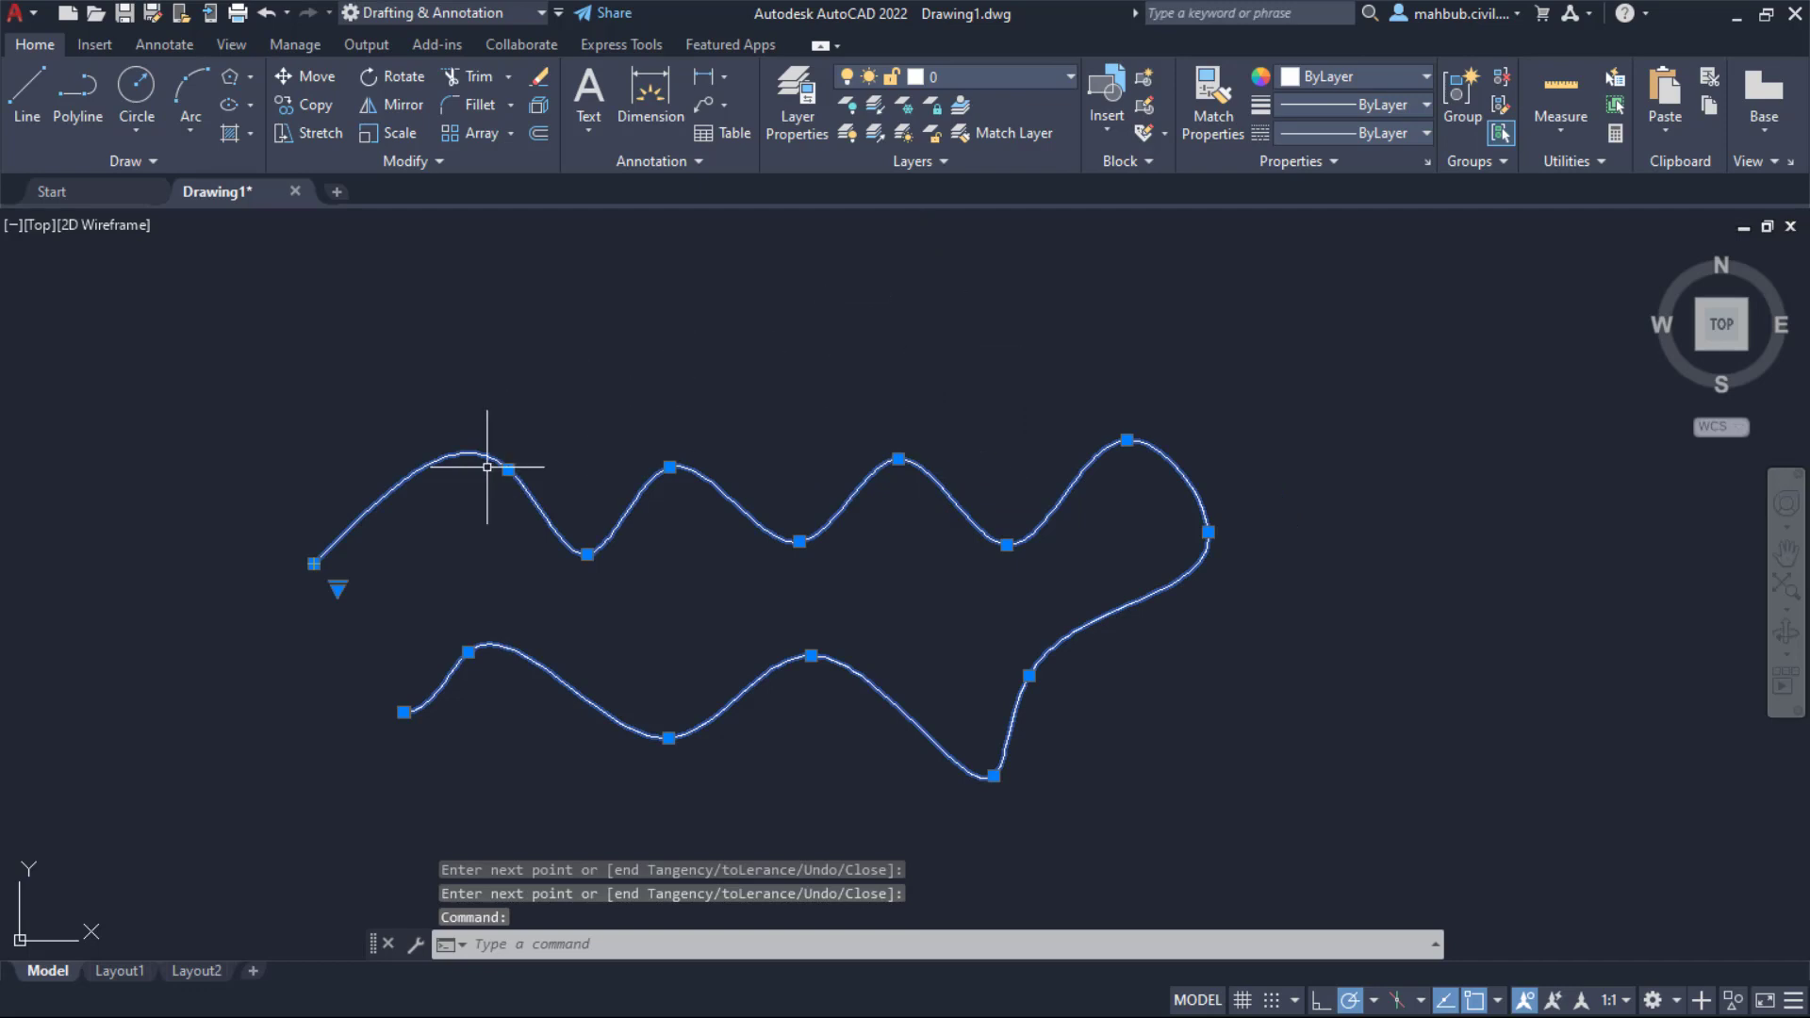
pyautogui.click(508, 469)
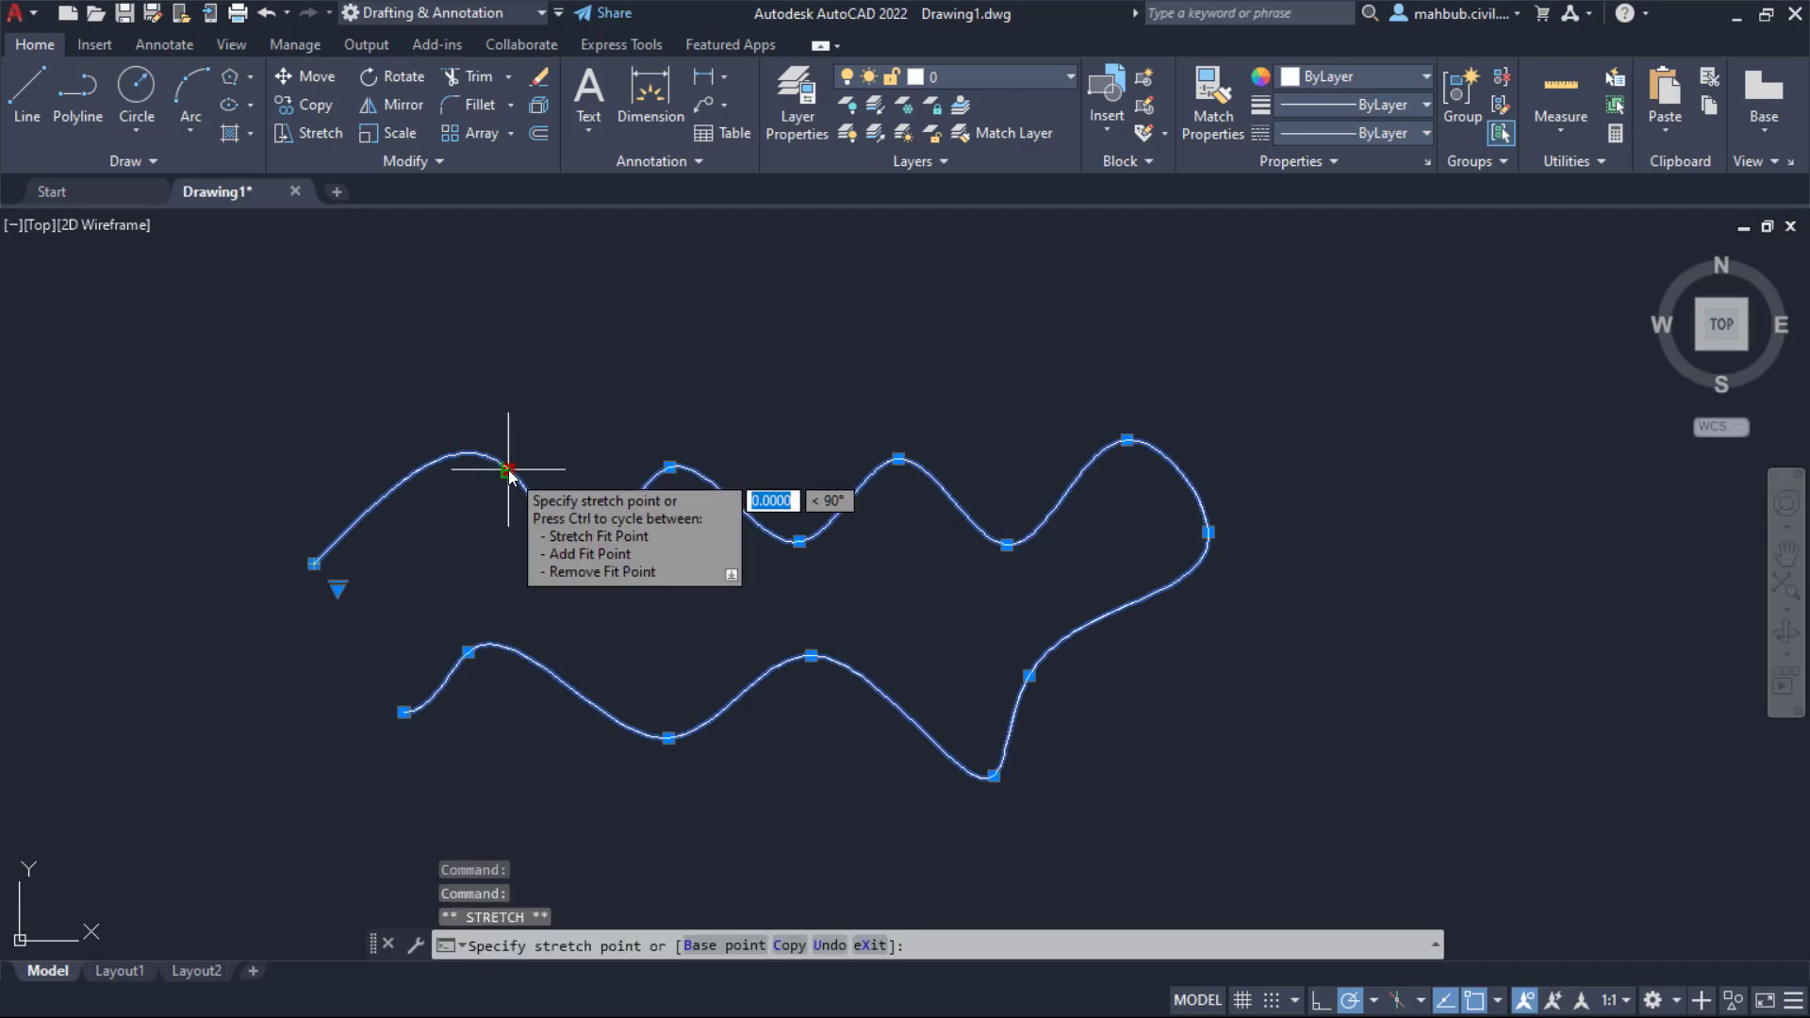
pyautogui.click(529, 388)
pyautogui.click(588, 554)
pyautogui.click(564, 594)
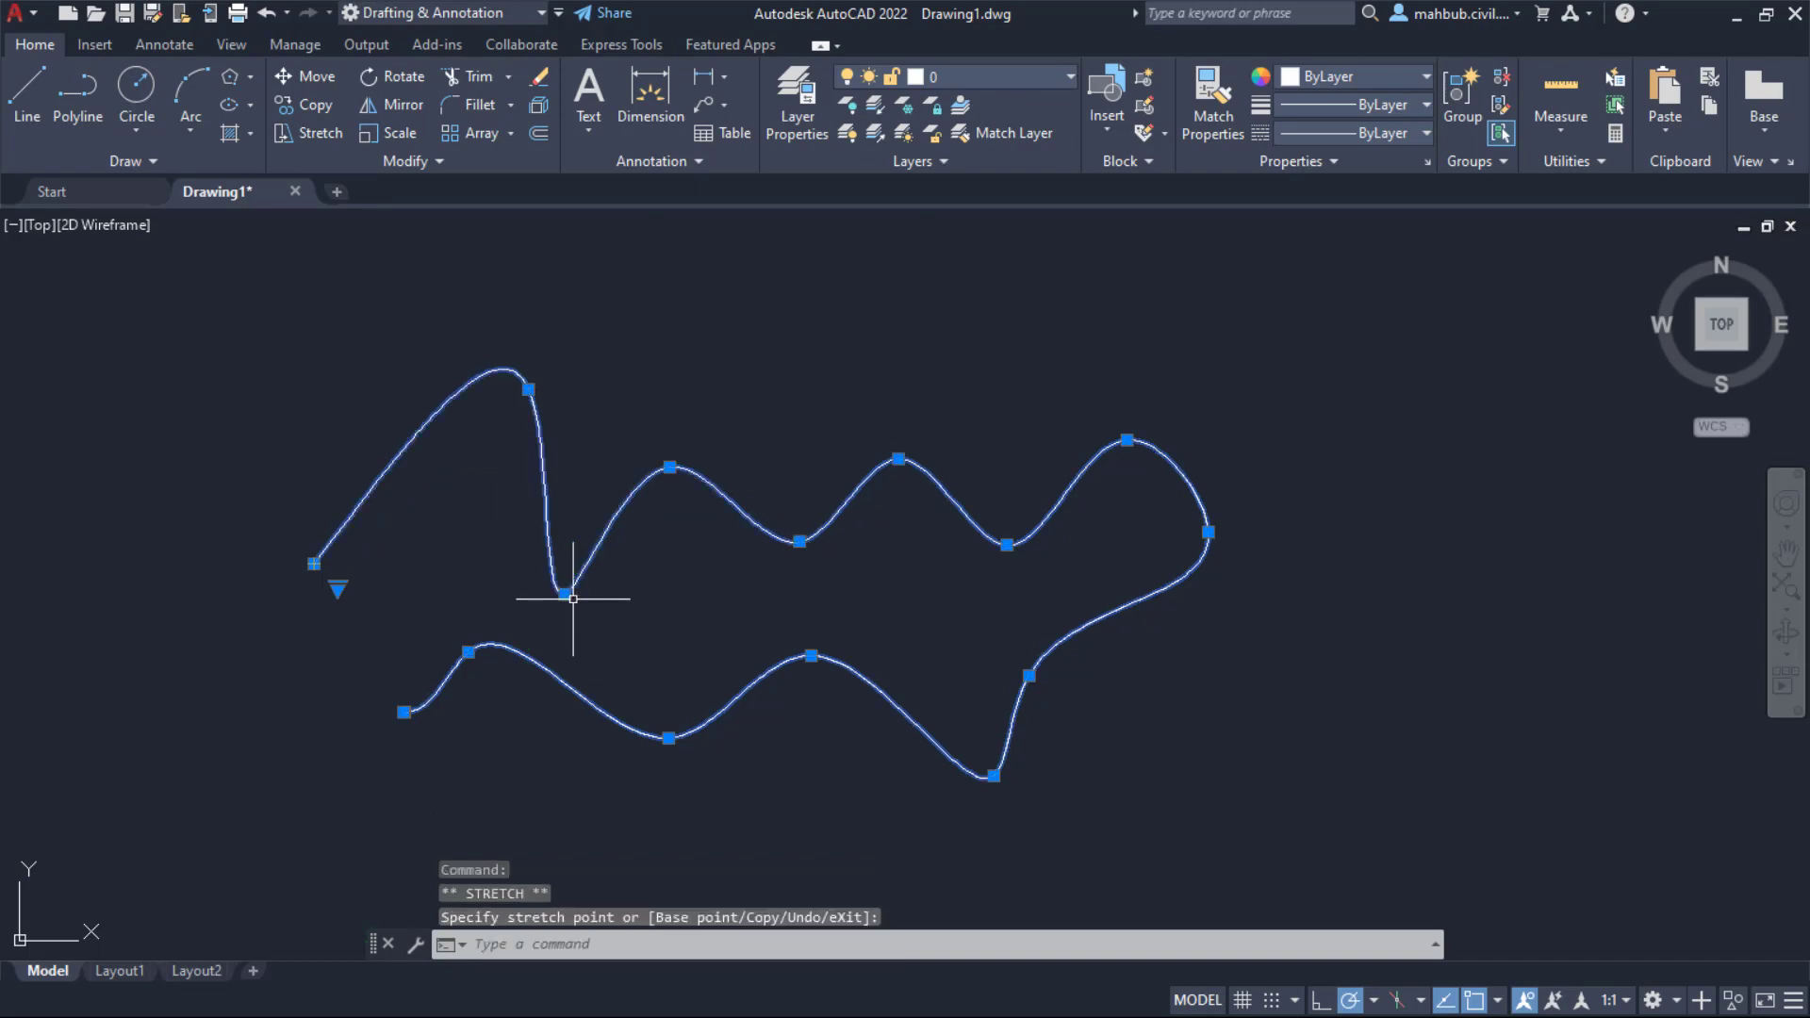
pyautogui.click(670, 466)
pyautogui.click(704, 407)
pyautogui.click(800, 541)
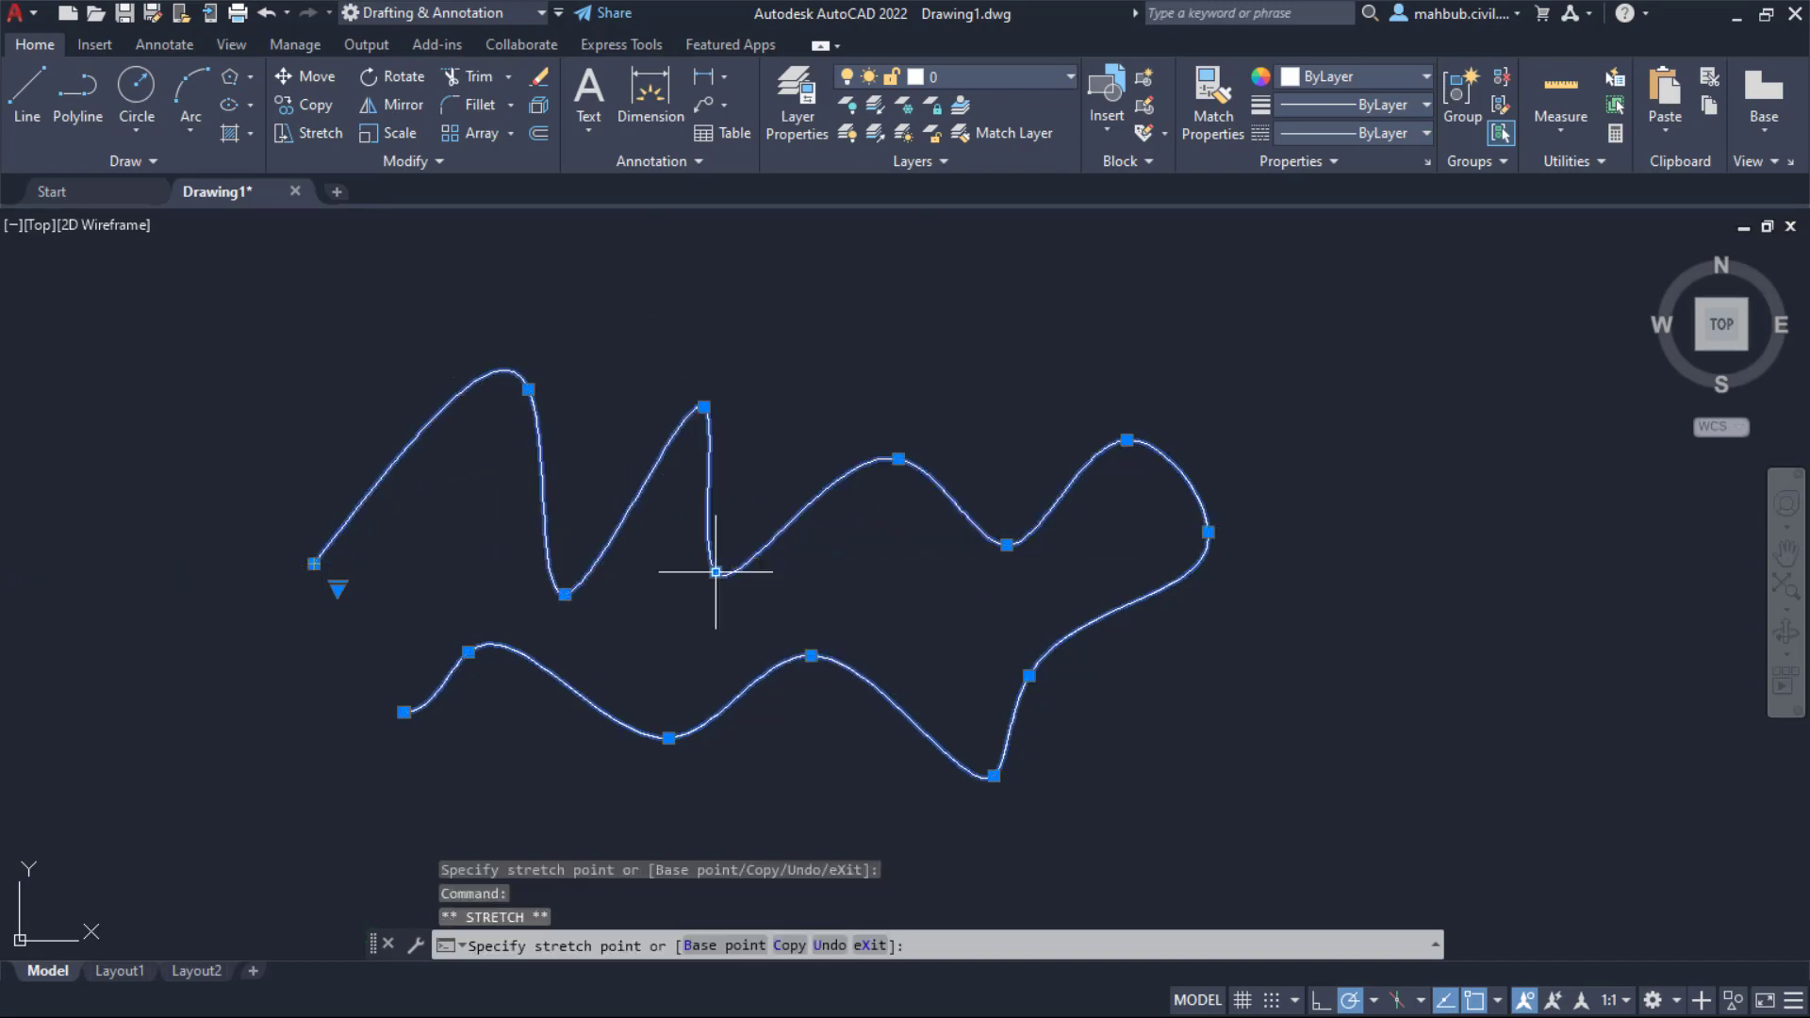
pyautogui.click(716, 571)
# Step: Raise the lower wave's right crest, move its deep trough point up and left, and pull the right-end fit point inward and down
pyautogui.click(811, 654)
pyautogui.click(847, 594)
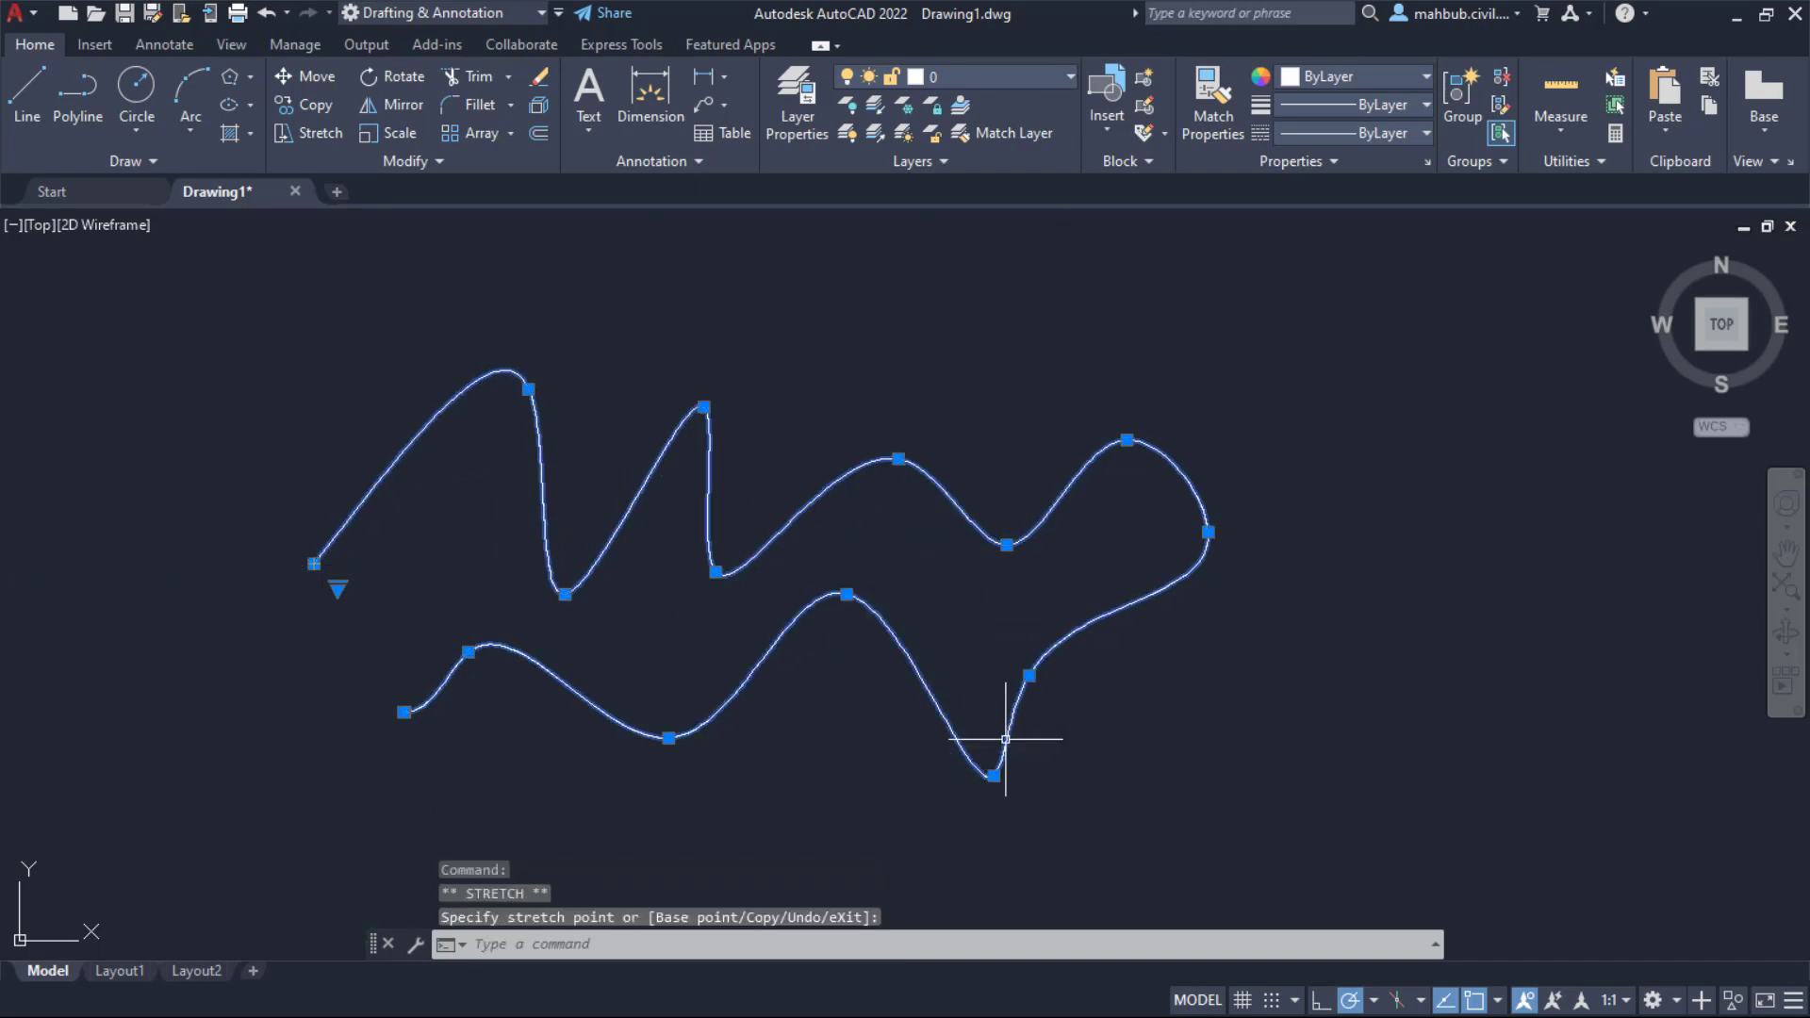
pyautogui.click(995, 774)
pyautogui.click(922, 651)
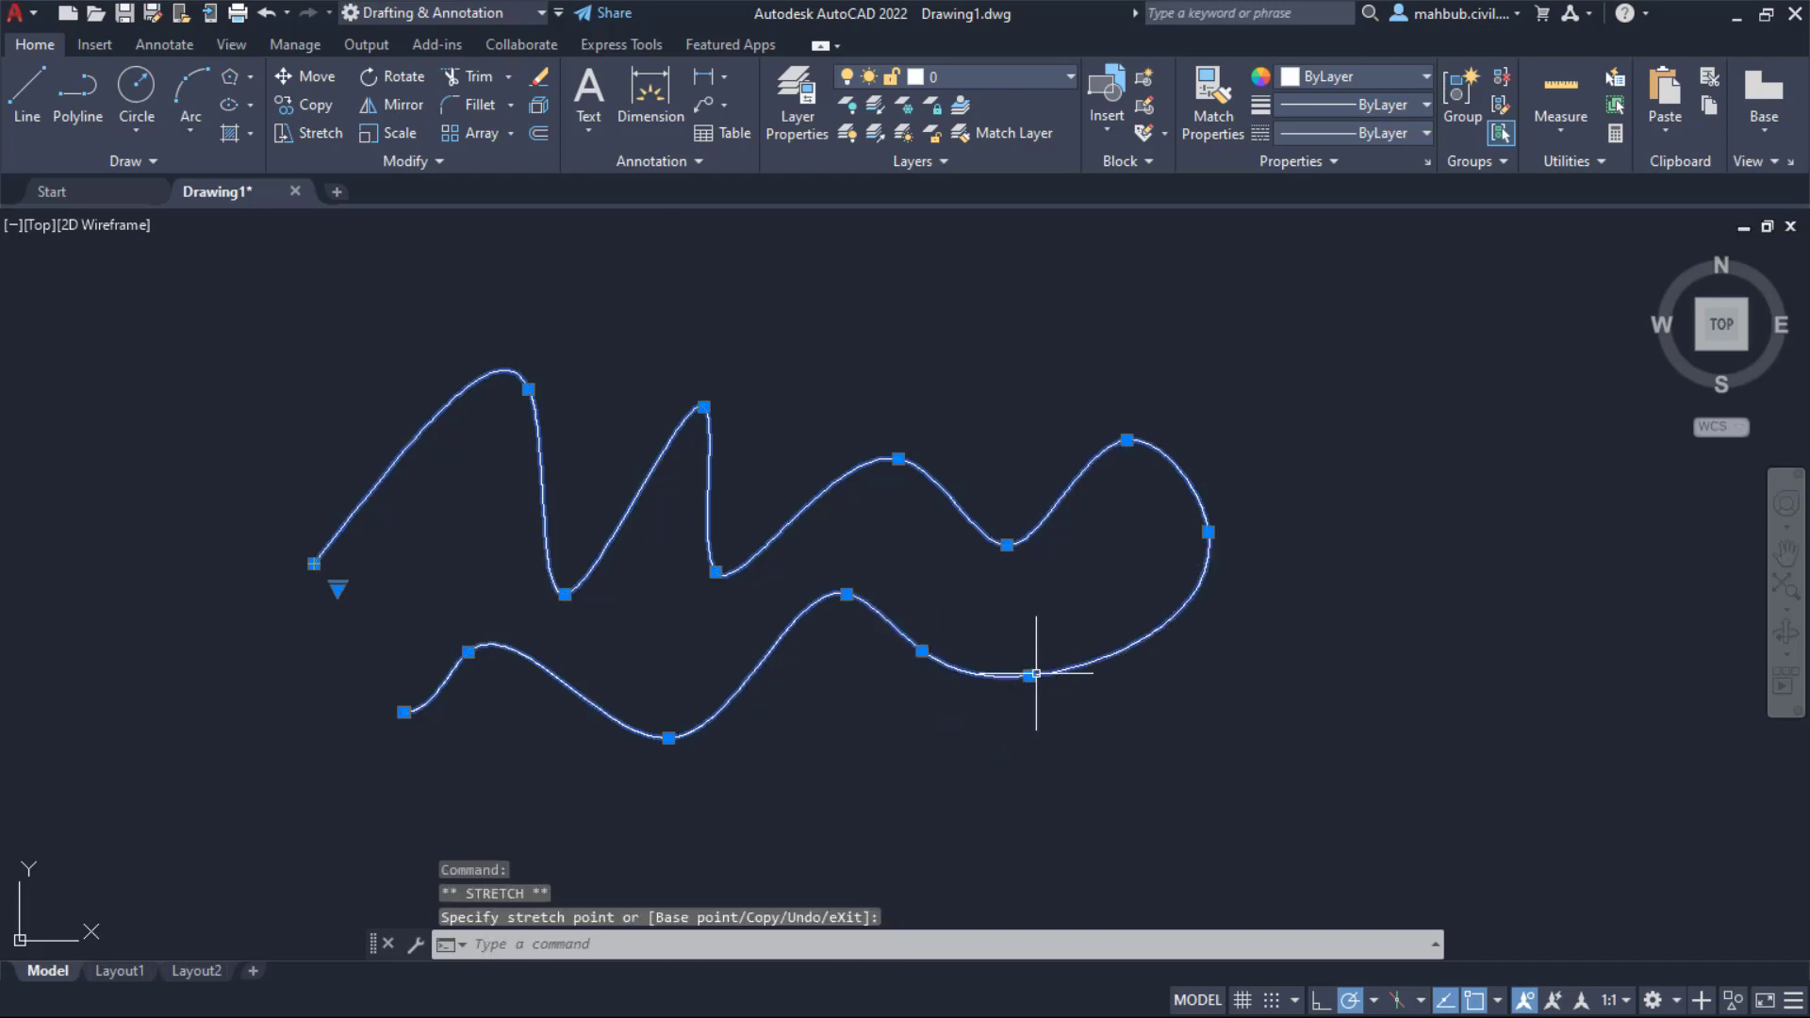
pyautogui.click(1208, 532)
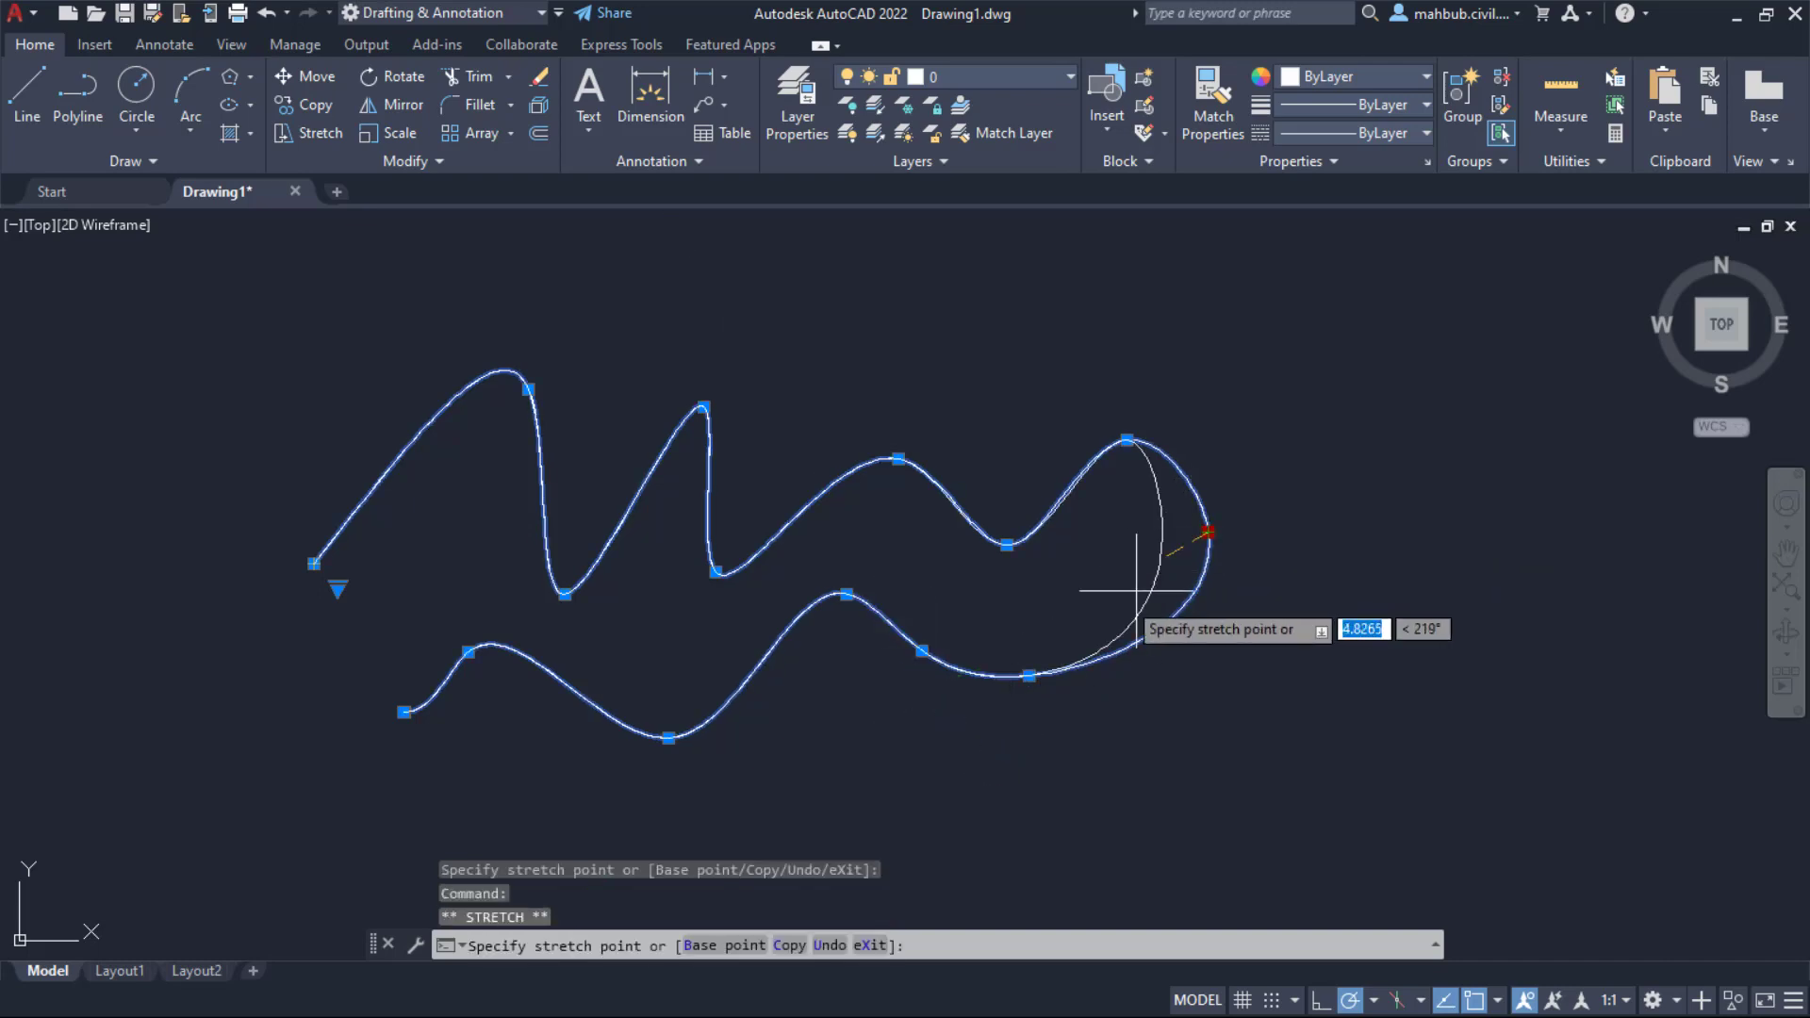
pyautogui.click(1102, 620)
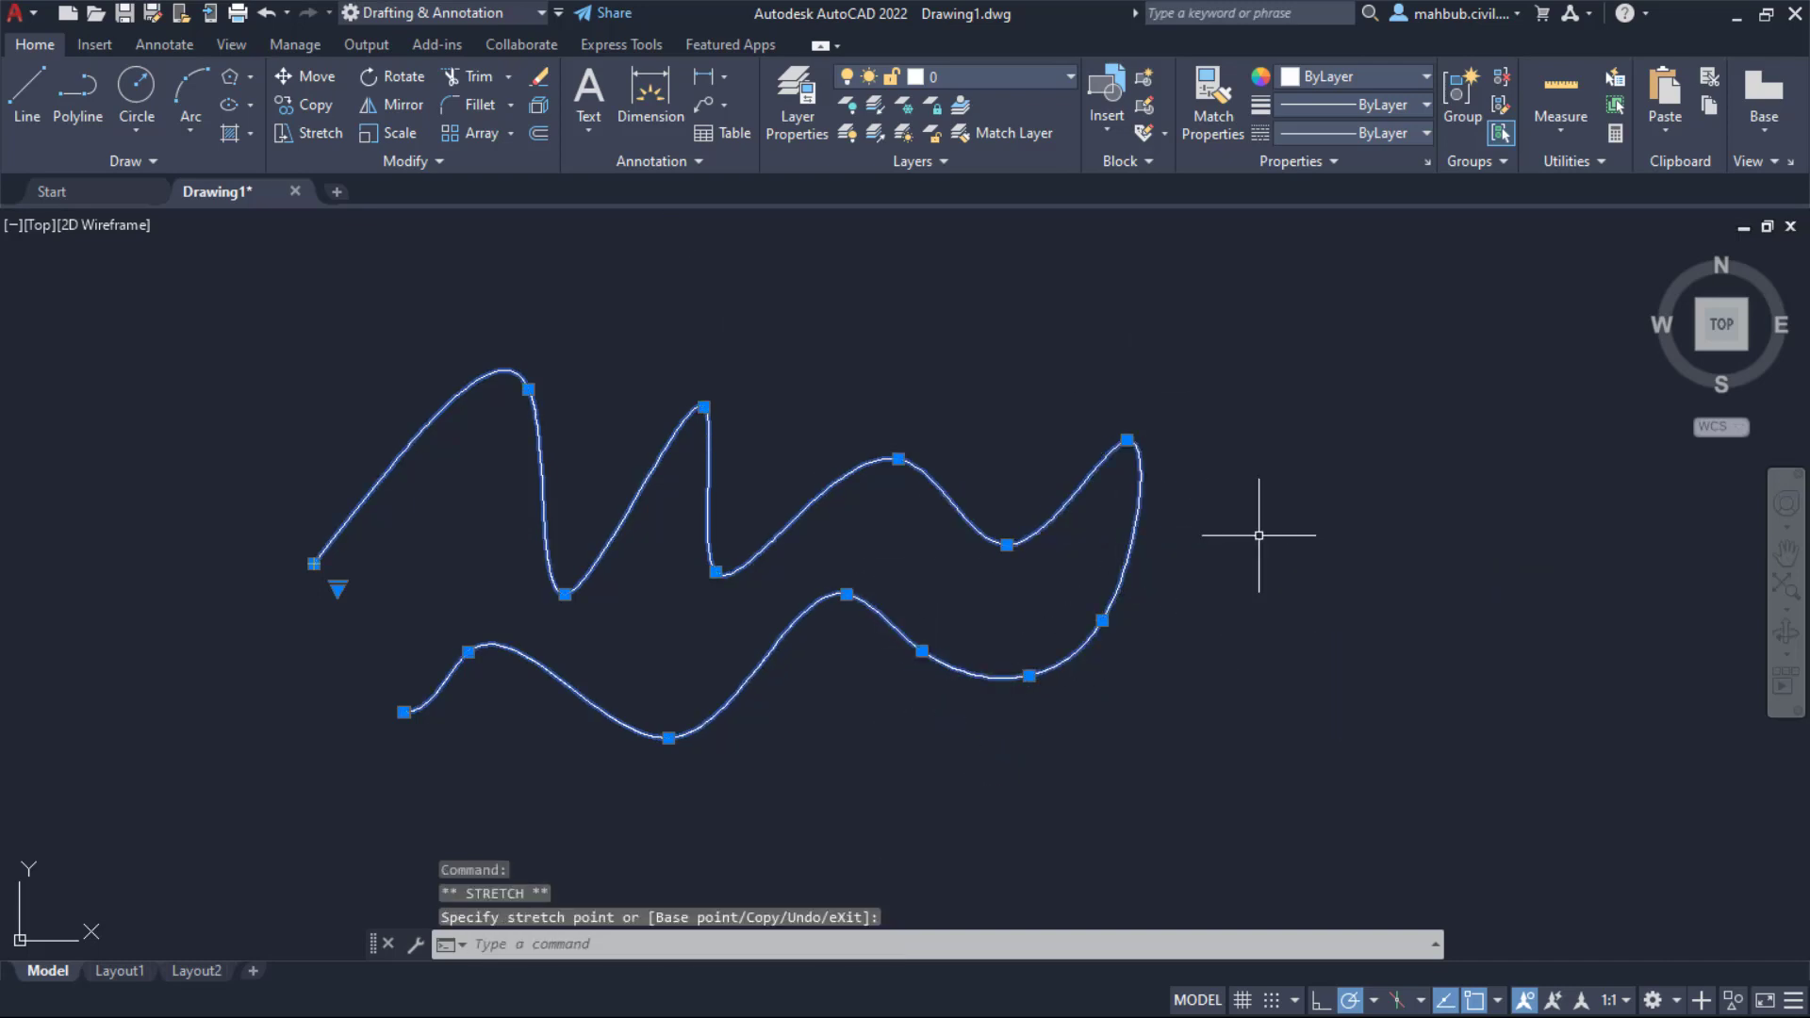
# Step: Start a control-vertex spline in the empty area right of the first spline, with six zigzag vertices running rightward
pyautogui.moveTo(1290, 527)
pyautogui.mouseDown(button='middle')
pyautogui.moveTo(824, 529)
pyautogui.moveTo(762, 491)
pyautogui.mouseUp(button='middle')
pyautogui.click(149, 163)
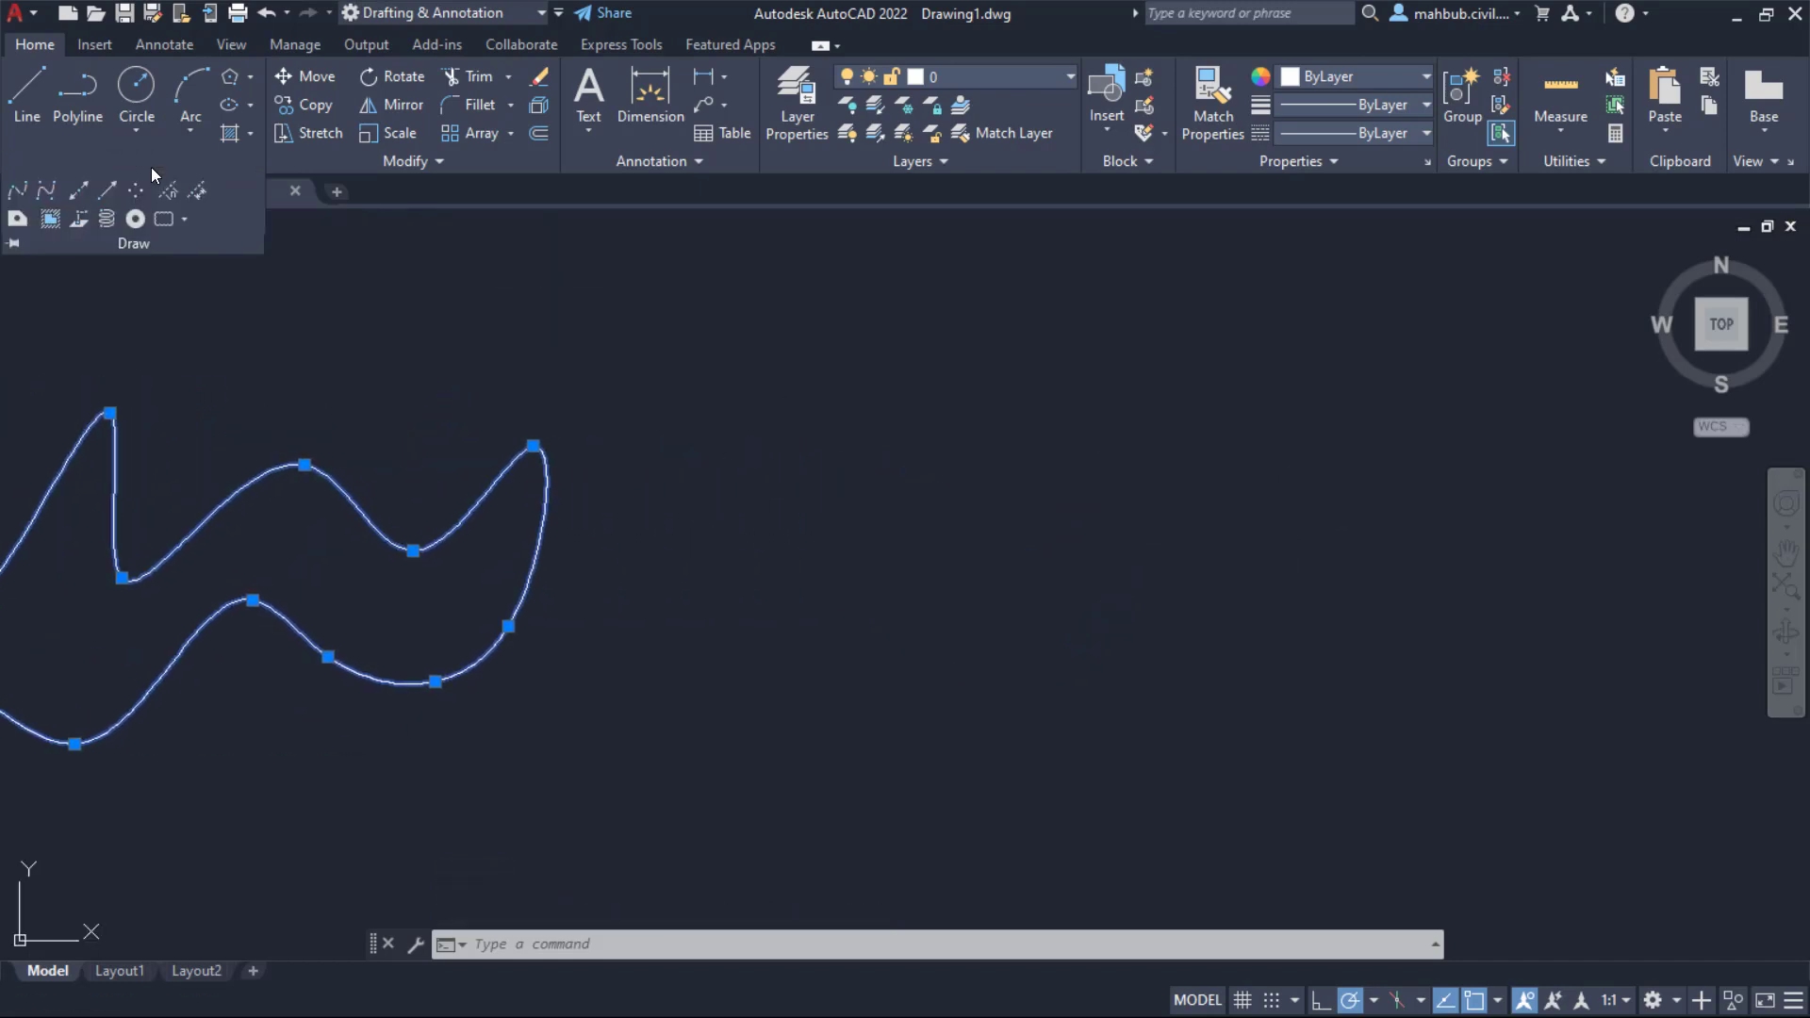
pyautogui.click(46, 194)
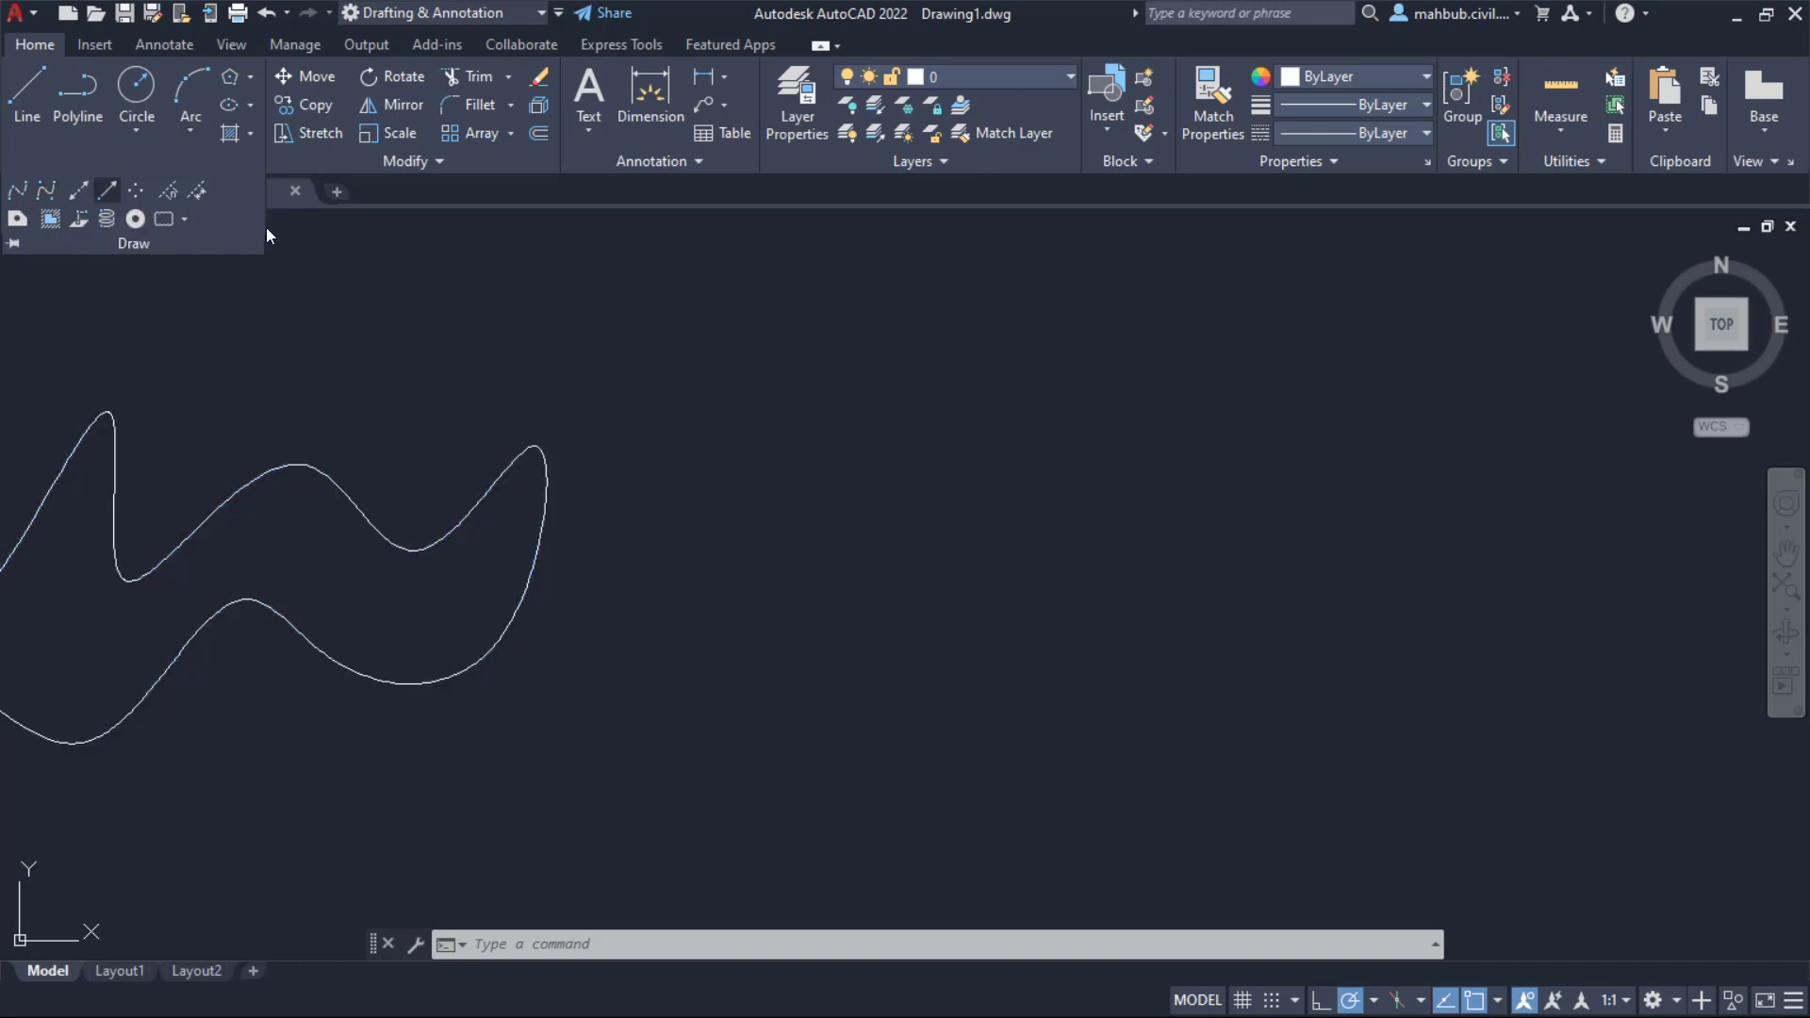
pyautogui.click(855, 450)
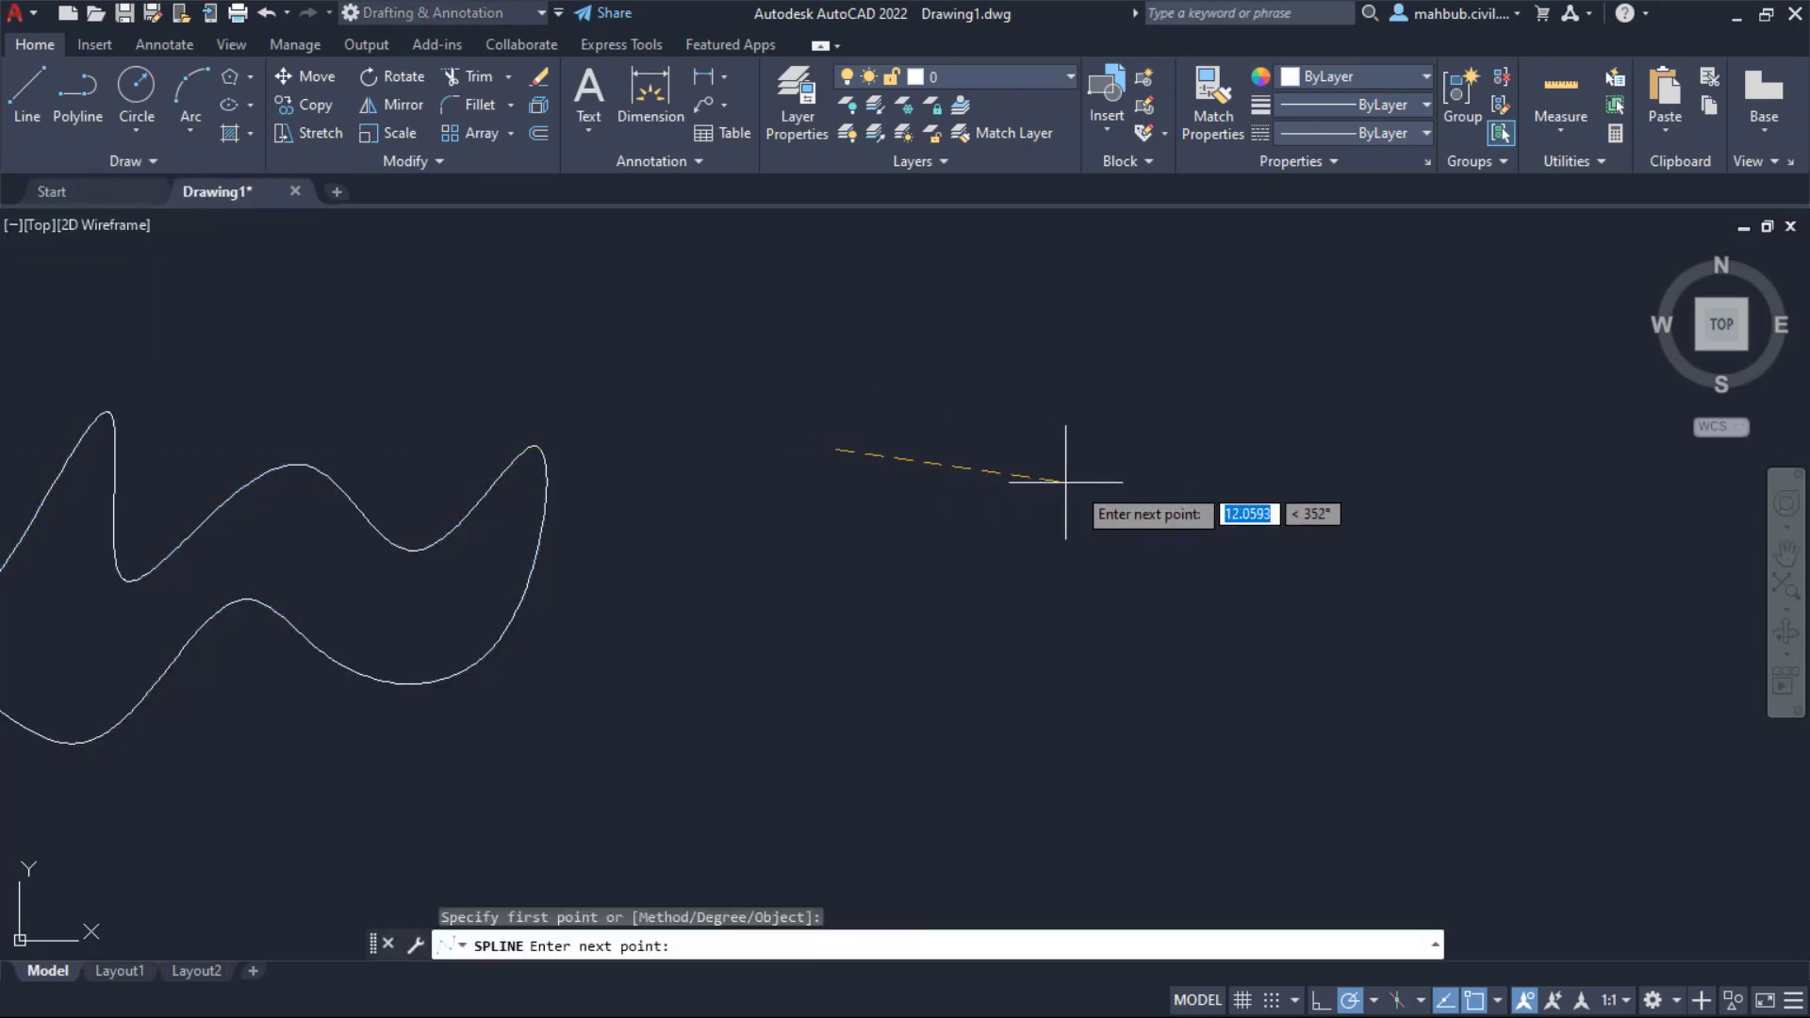
pyautogui.click(978, 351)
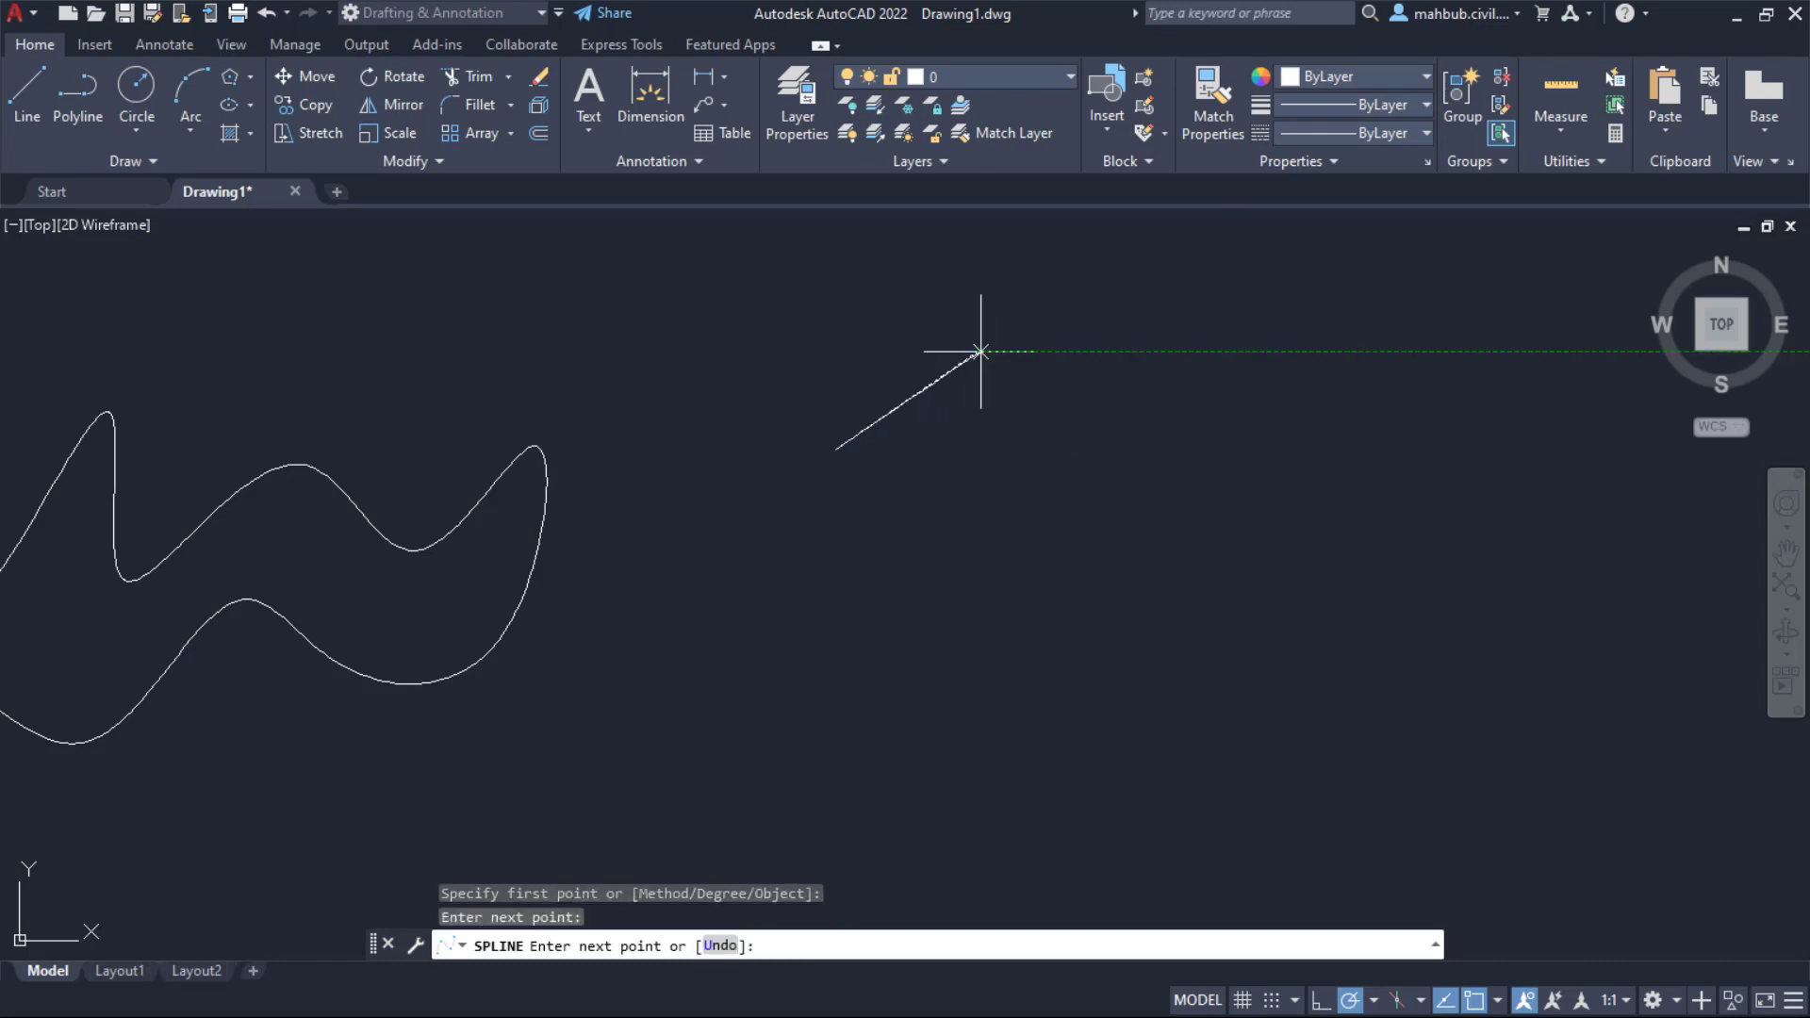
pyautogui.click(1124, 469)
pyautogui.click(1231, 357)
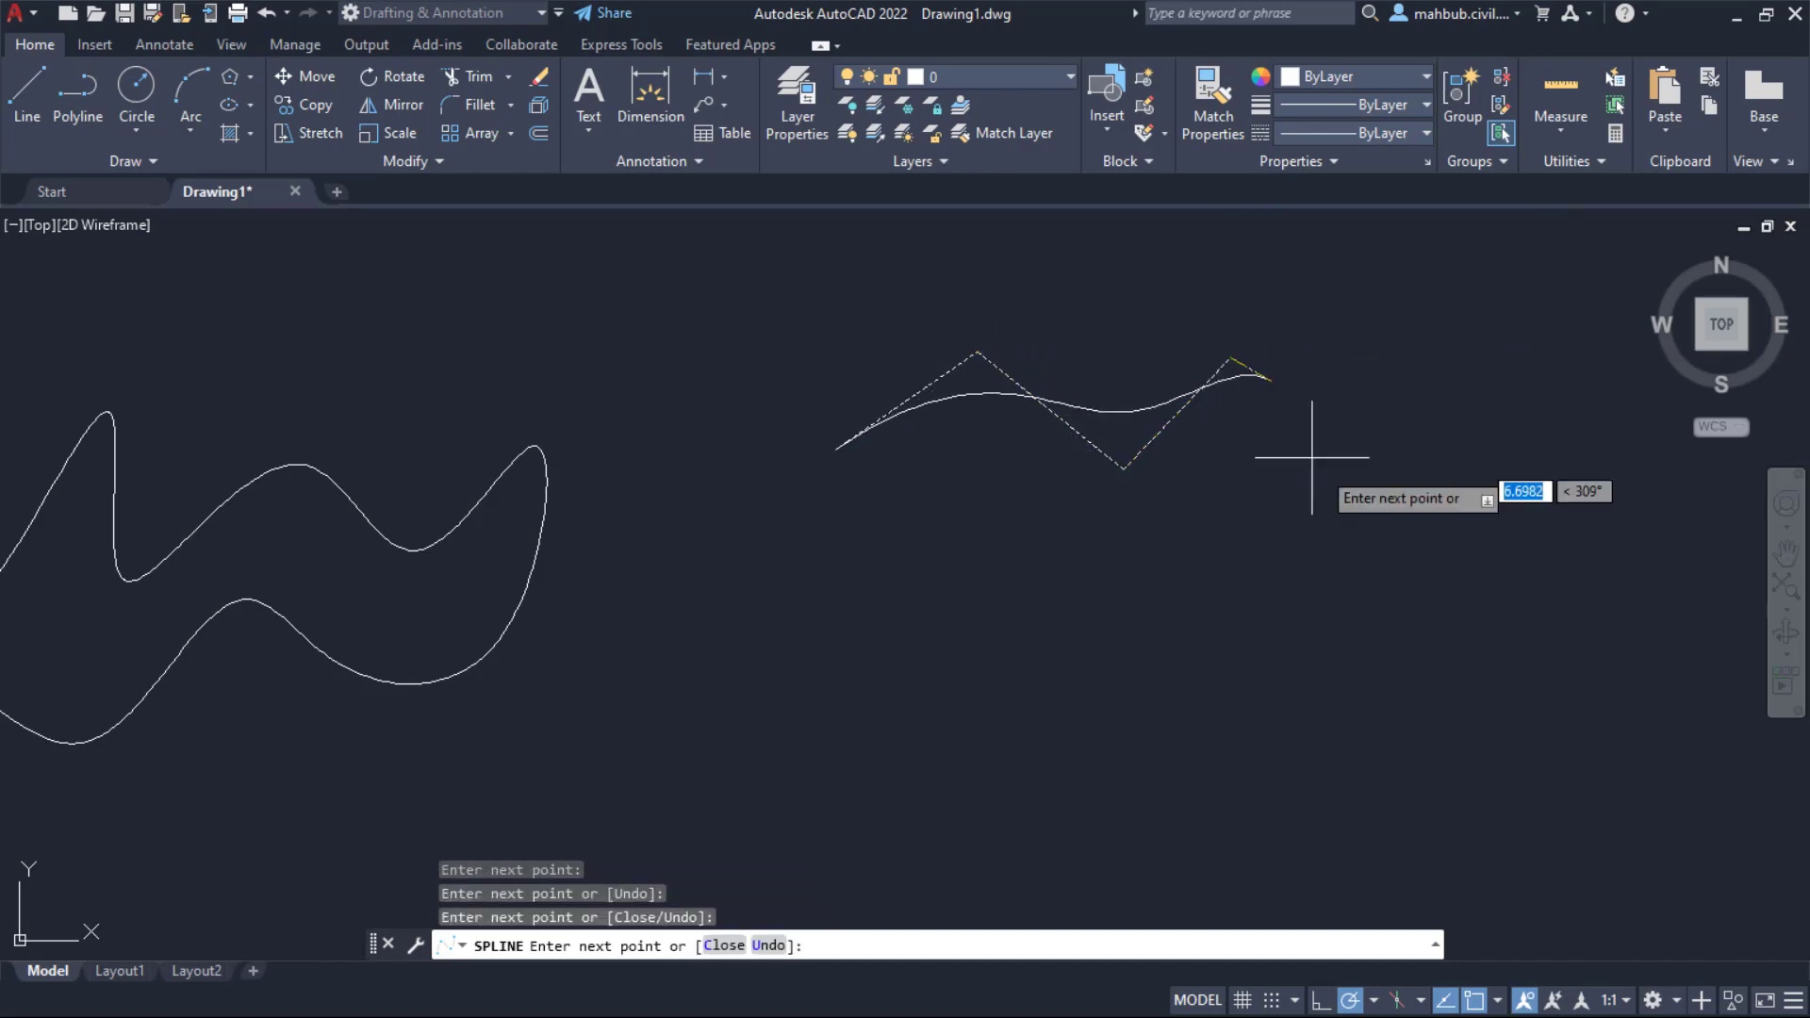
pyautogui.click(1356, 501)
pyautogui.click(1428, 378)
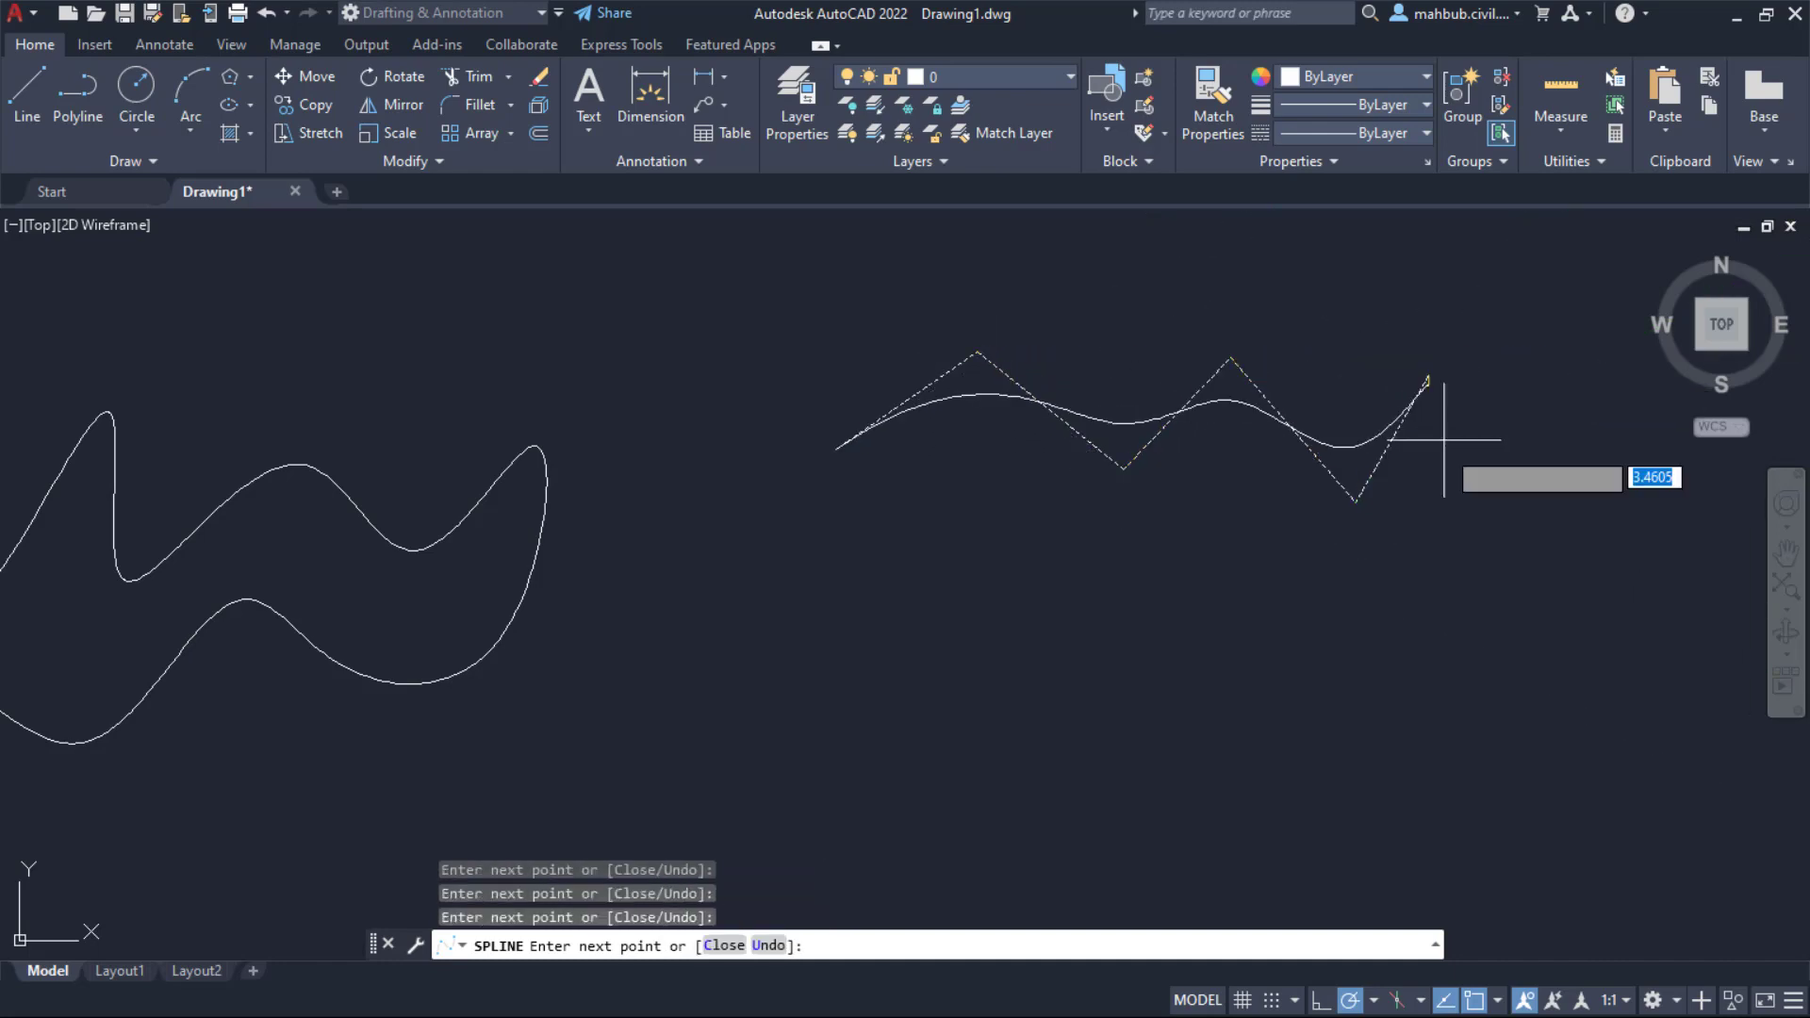
# Step: Continue the control-vertex spline down and back leftward with further zigzag vertices, and finish it open
pyautogui.click(1428, 613)
pyautogui.click(1263, 585)
pyautogui.click(1167, 654)
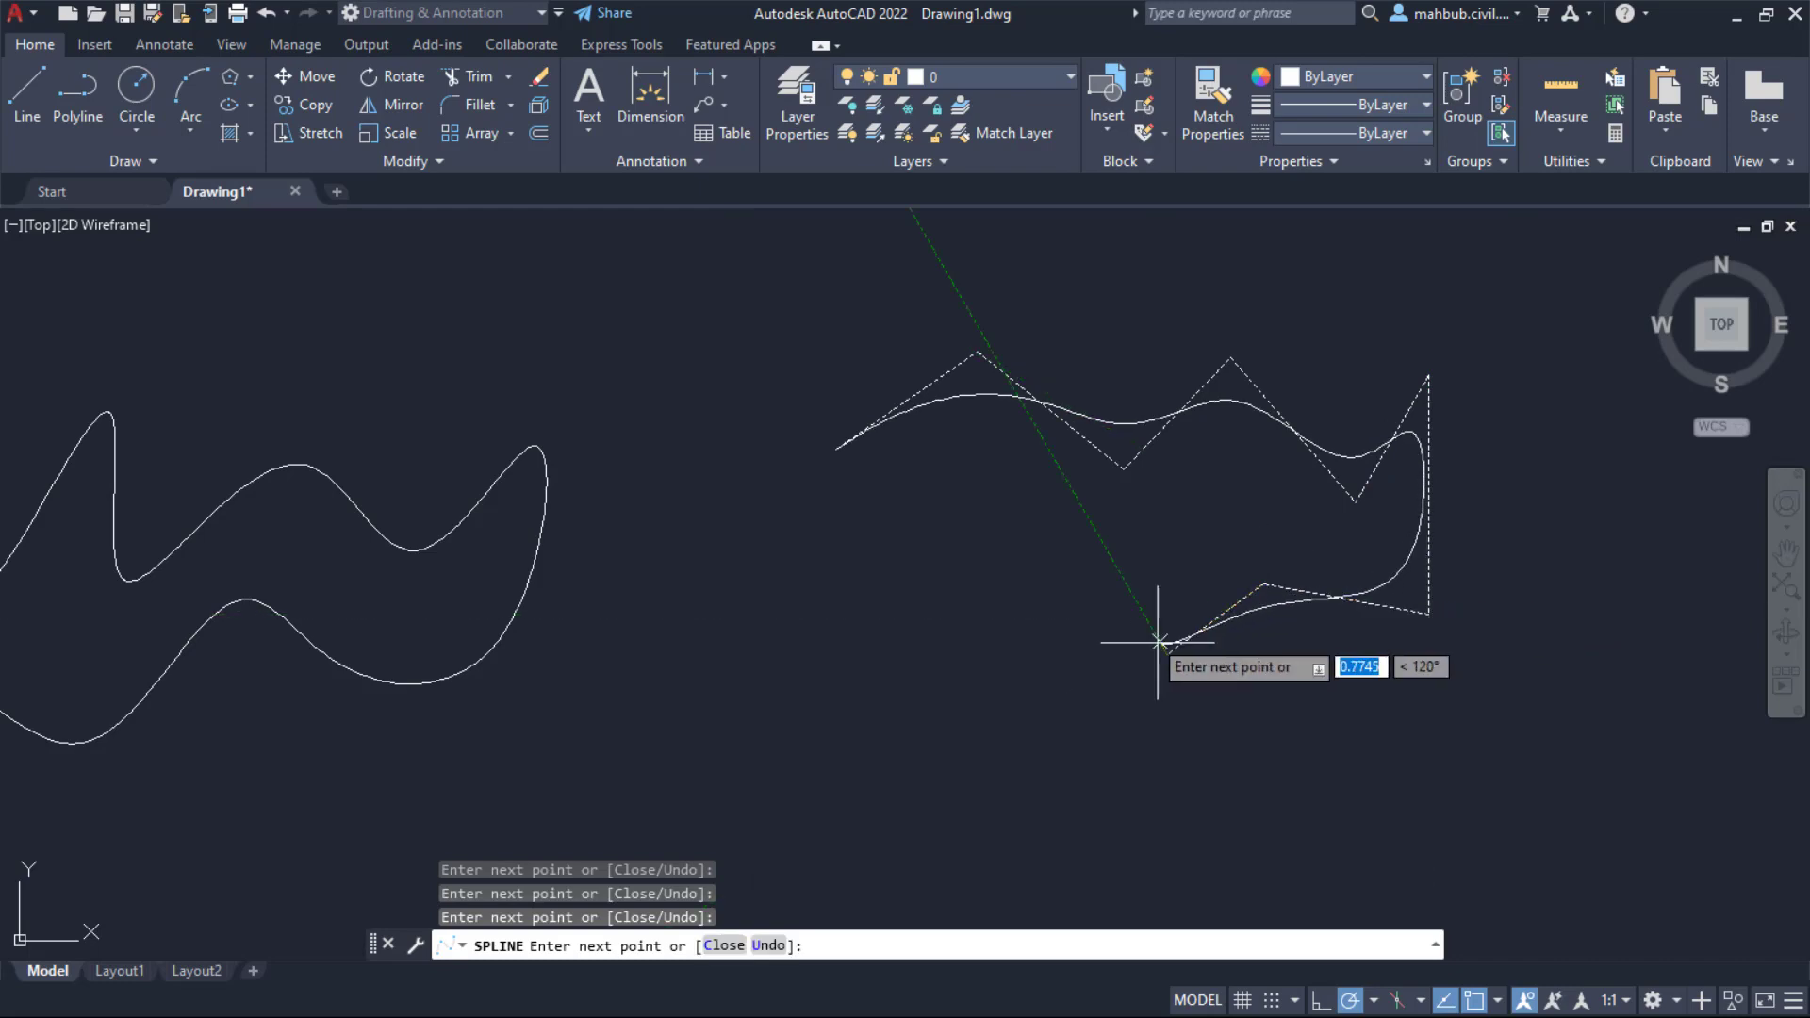
pyautogui.click(1103, 587)
pyautogui.click(936, 653)
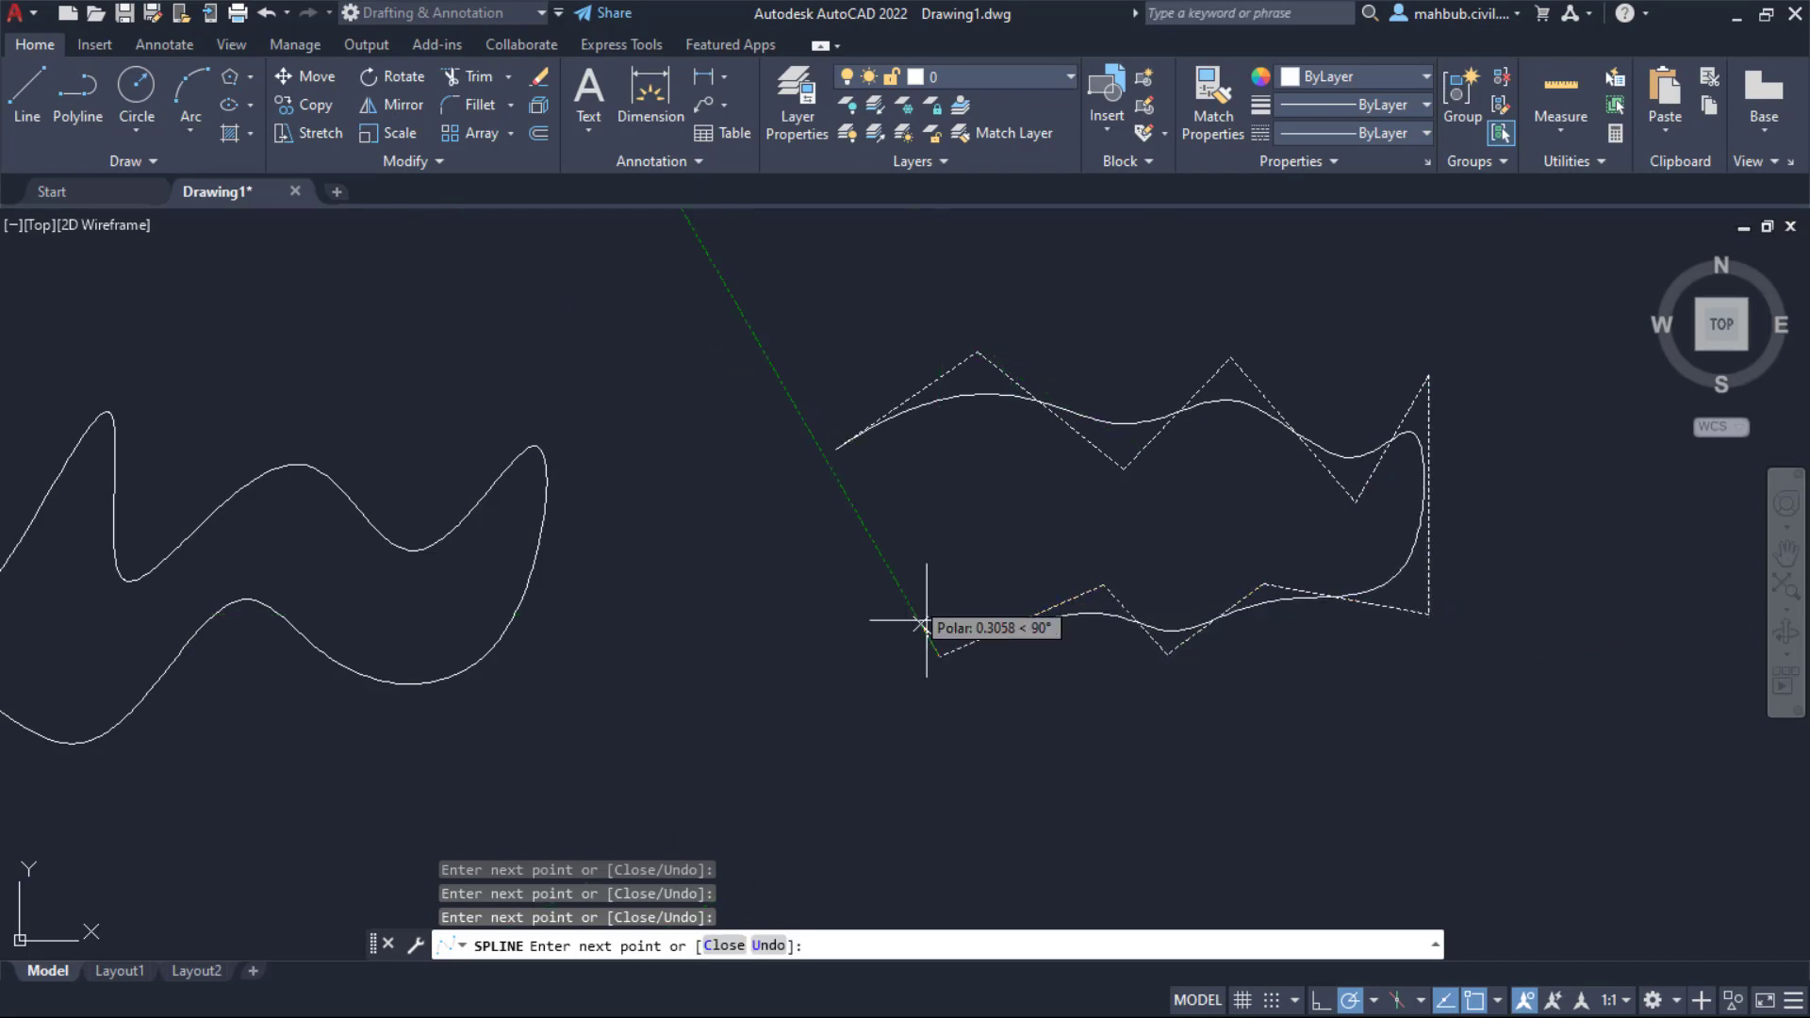
pyautogui.click(874, 543)
pyautogui.rightClick(755, 572)
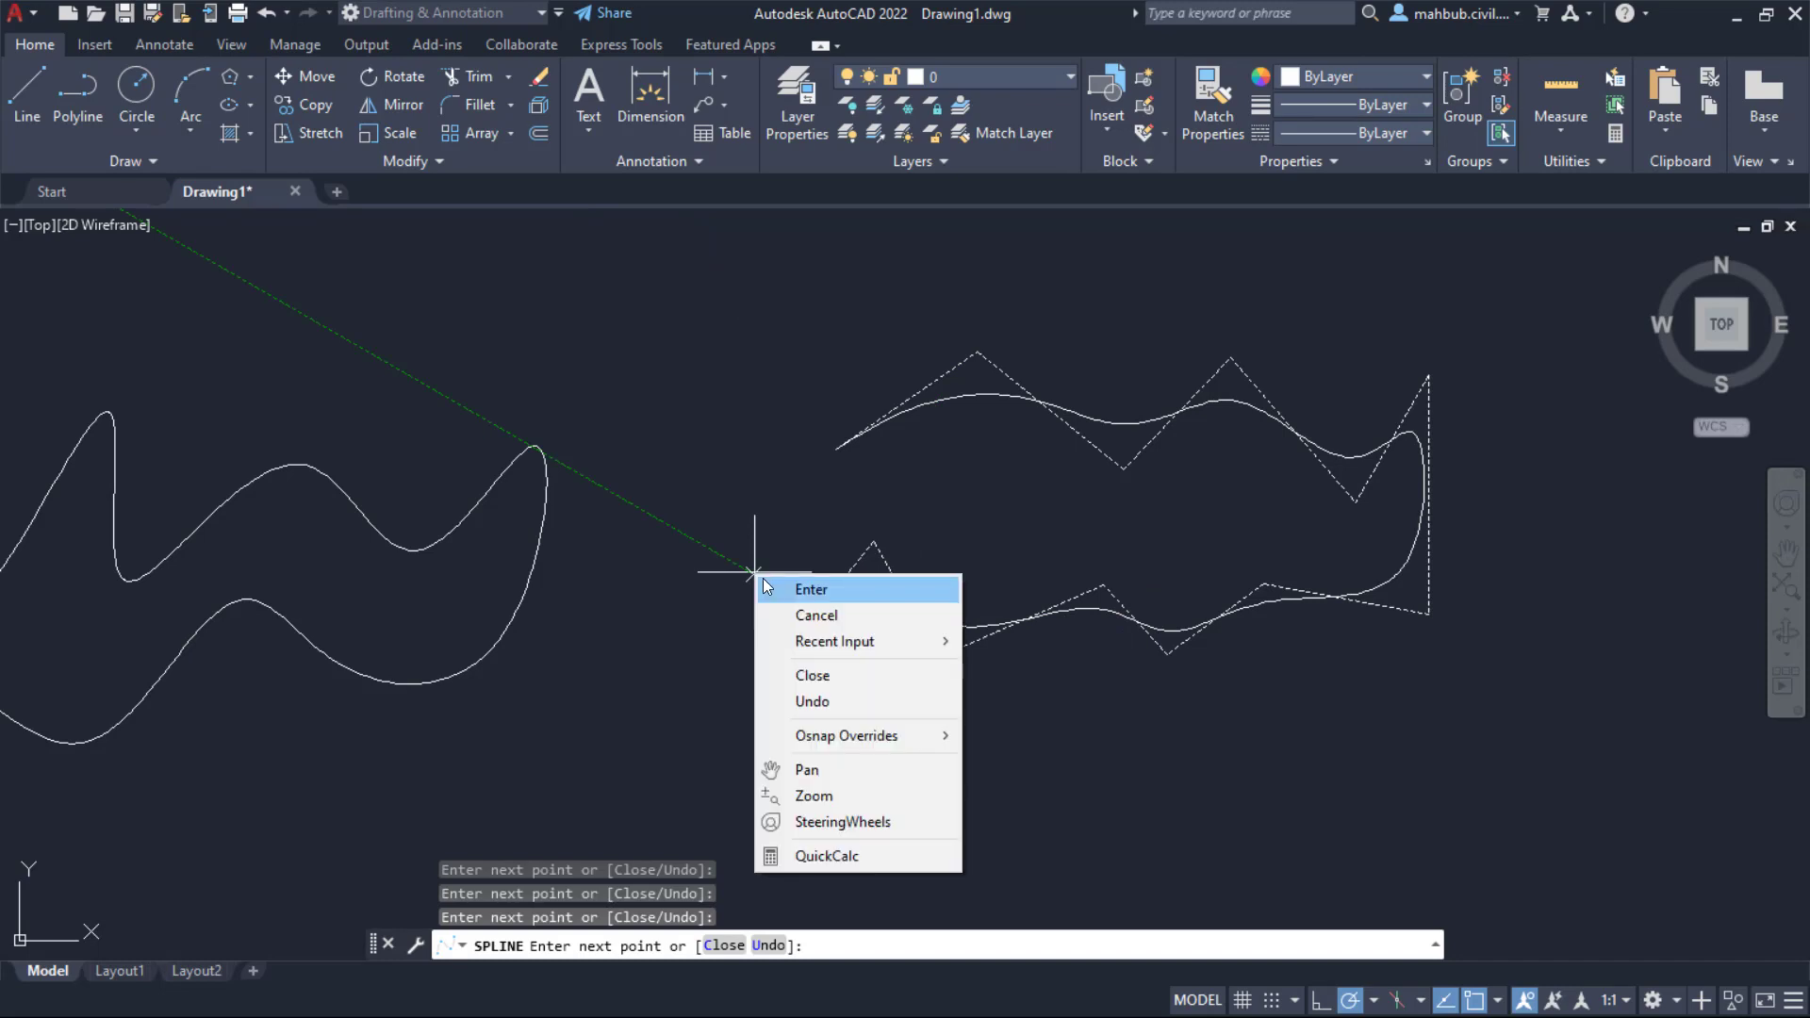
pyautogui.click(775, 586)
# Step: Select the control-vertex spline to examine its control vertices alongside the fit-point spline
pyautogui.scroll(-3, 783, 420)
pyautogui.click(861, 392)
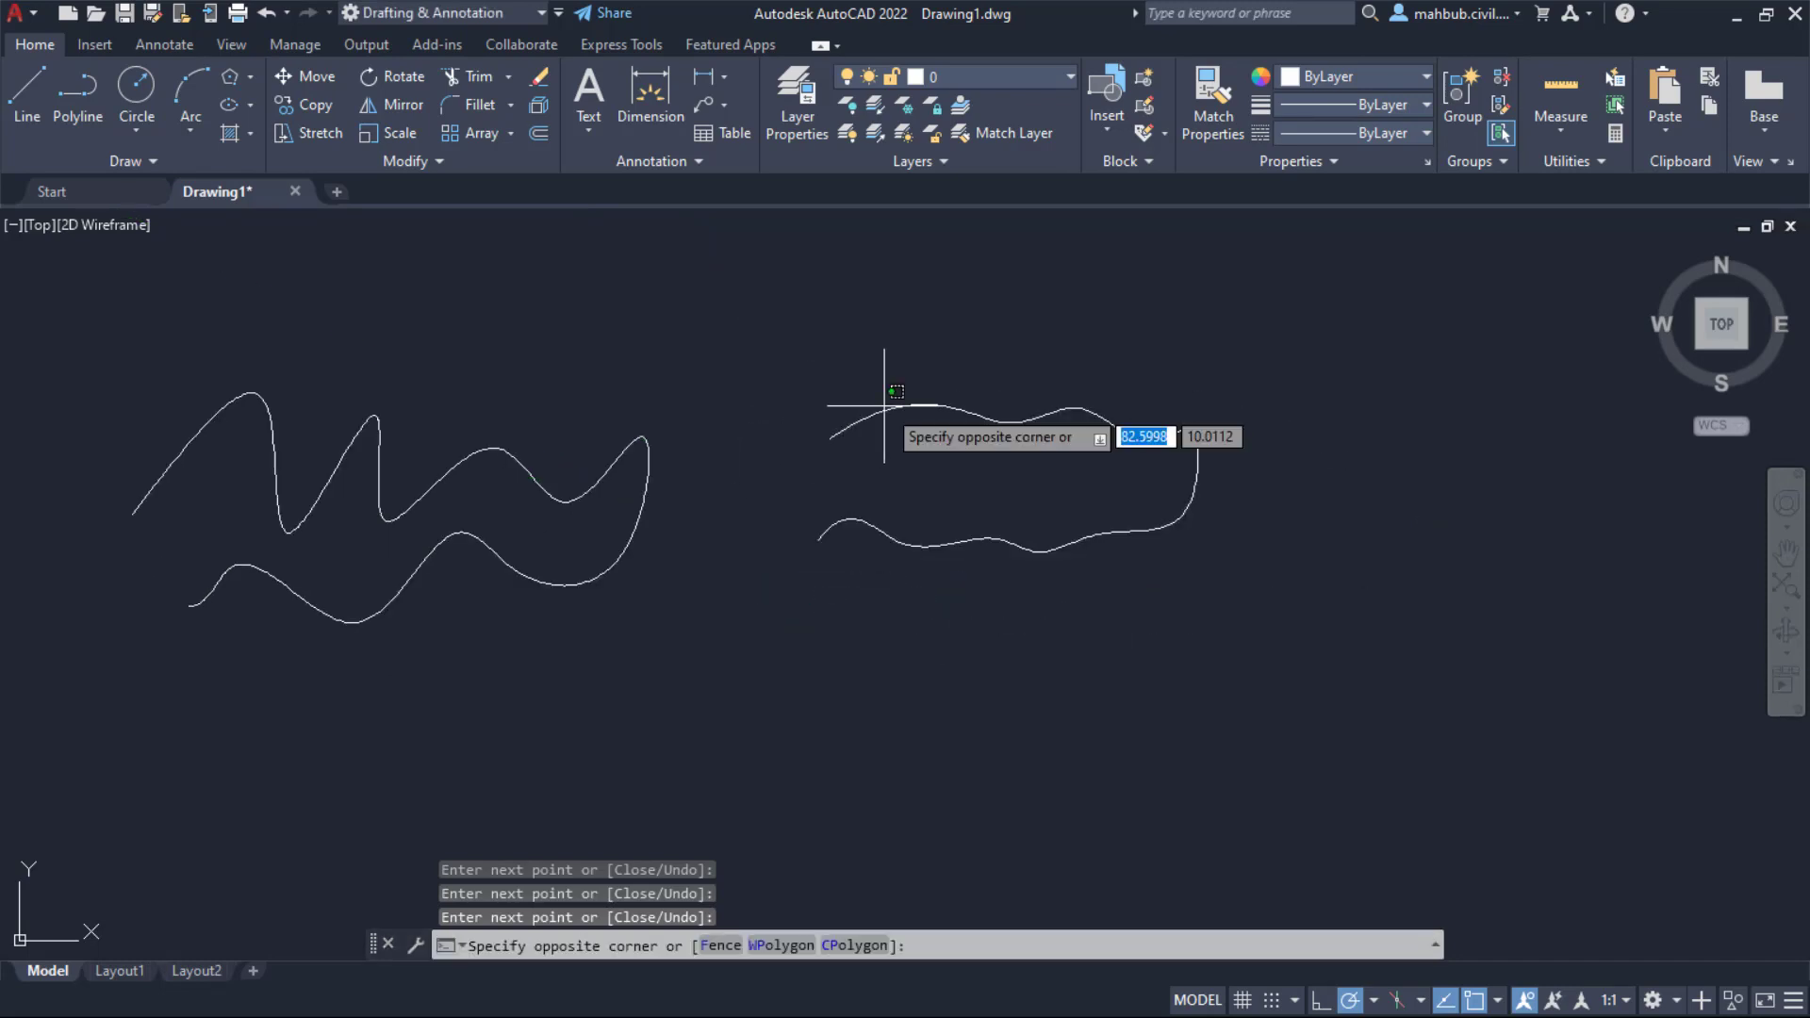
pyautogui.click(921, 392)
pyautogui.click(931, 403)
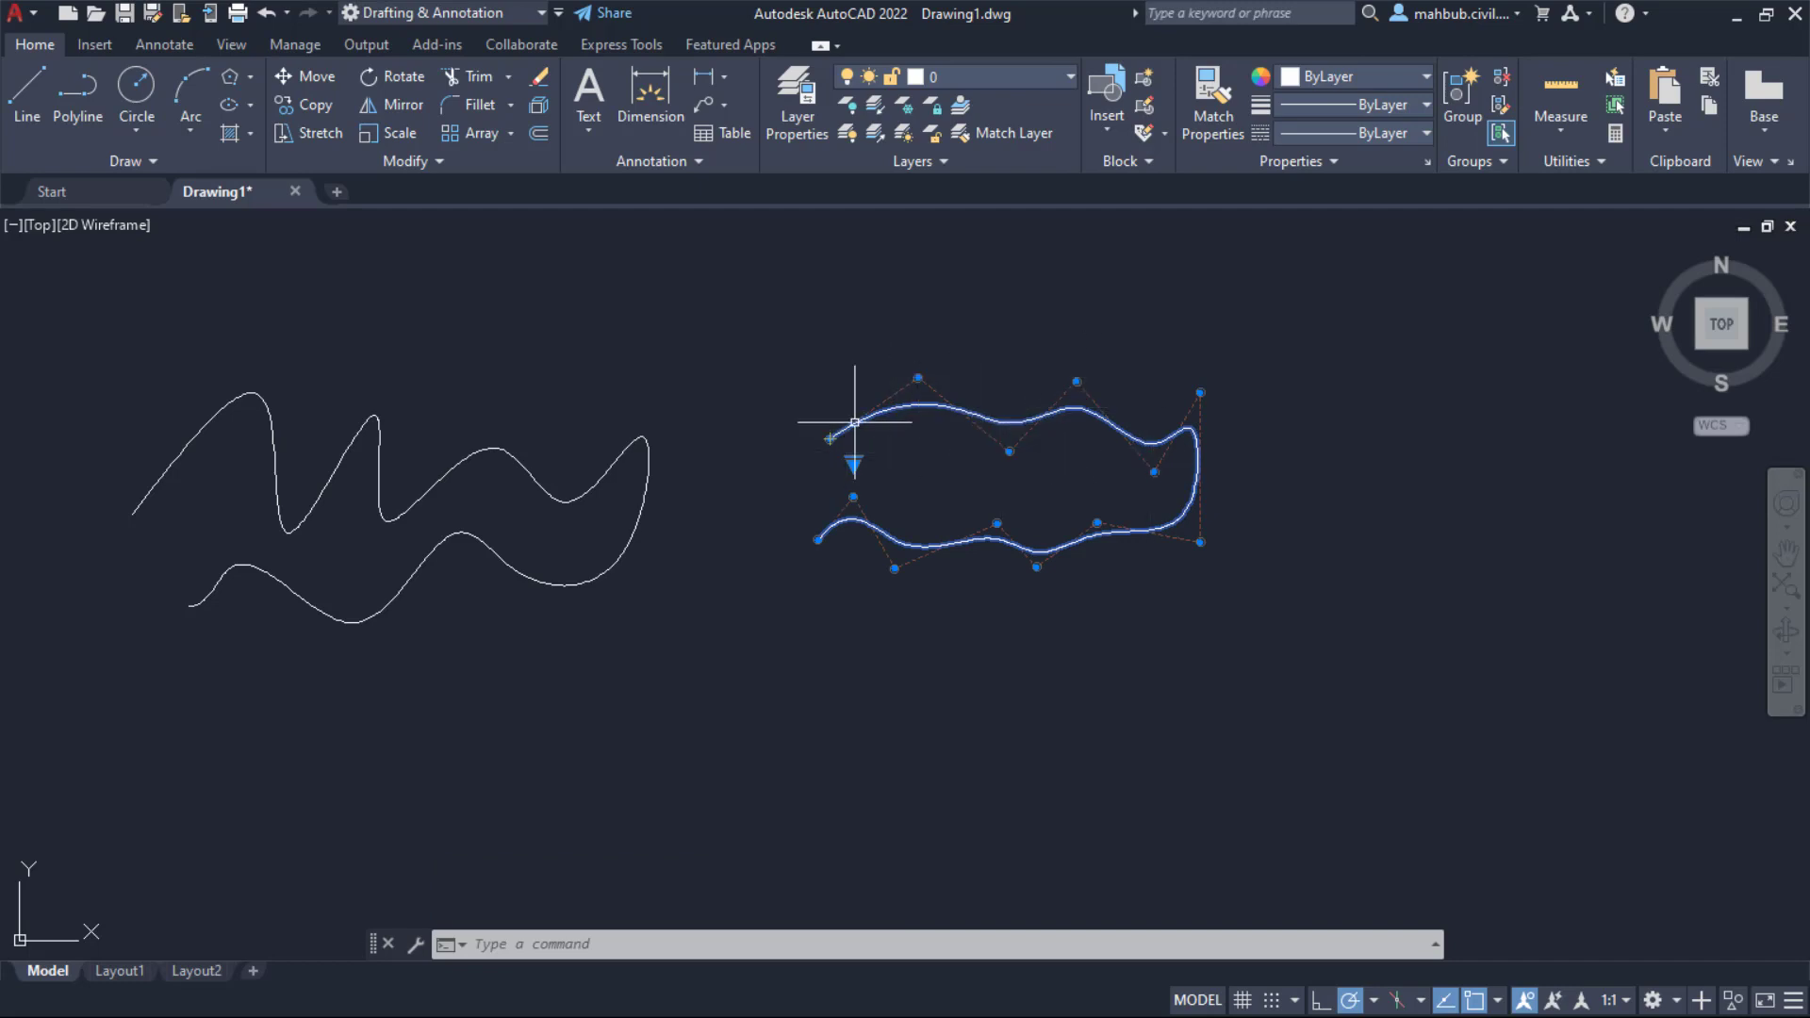
# Step: Add the fit-point spline to the selection, then raise the control-vertex spline's first upper vertex and pull its neighbouring lower vertex down
pyautogui.click(475, 455)
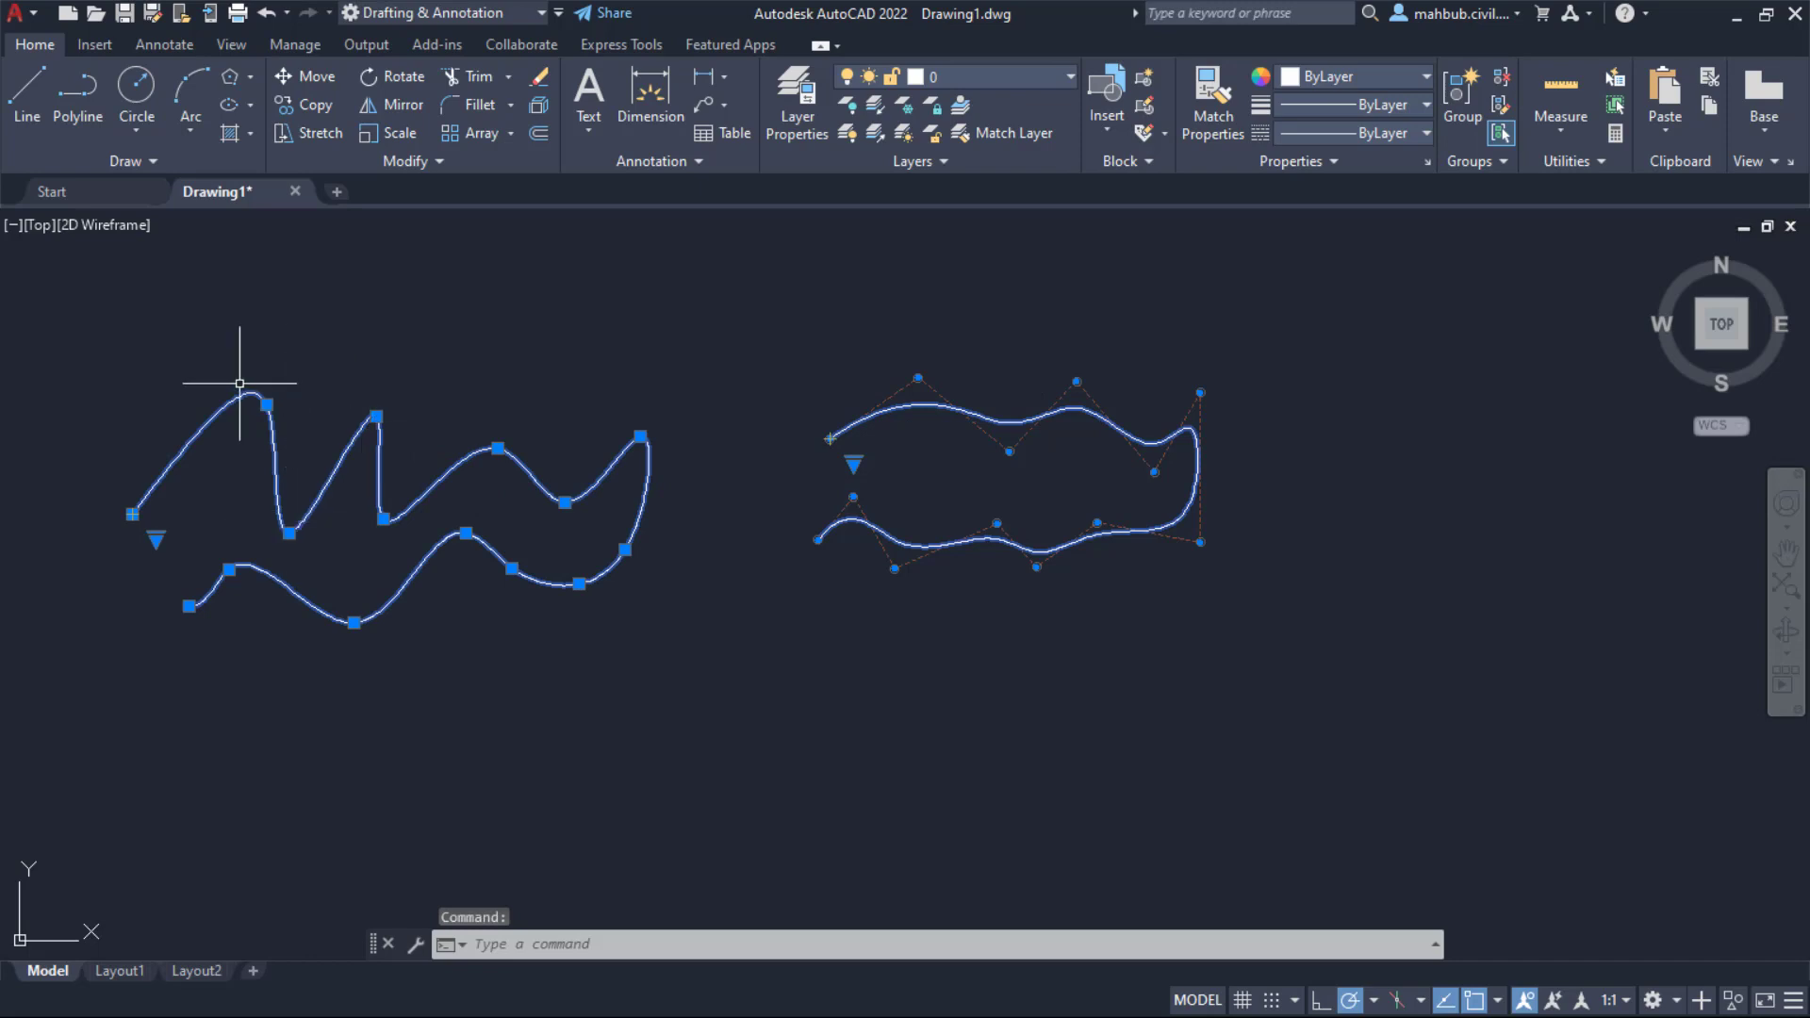
pyautogui.click(918, 377)
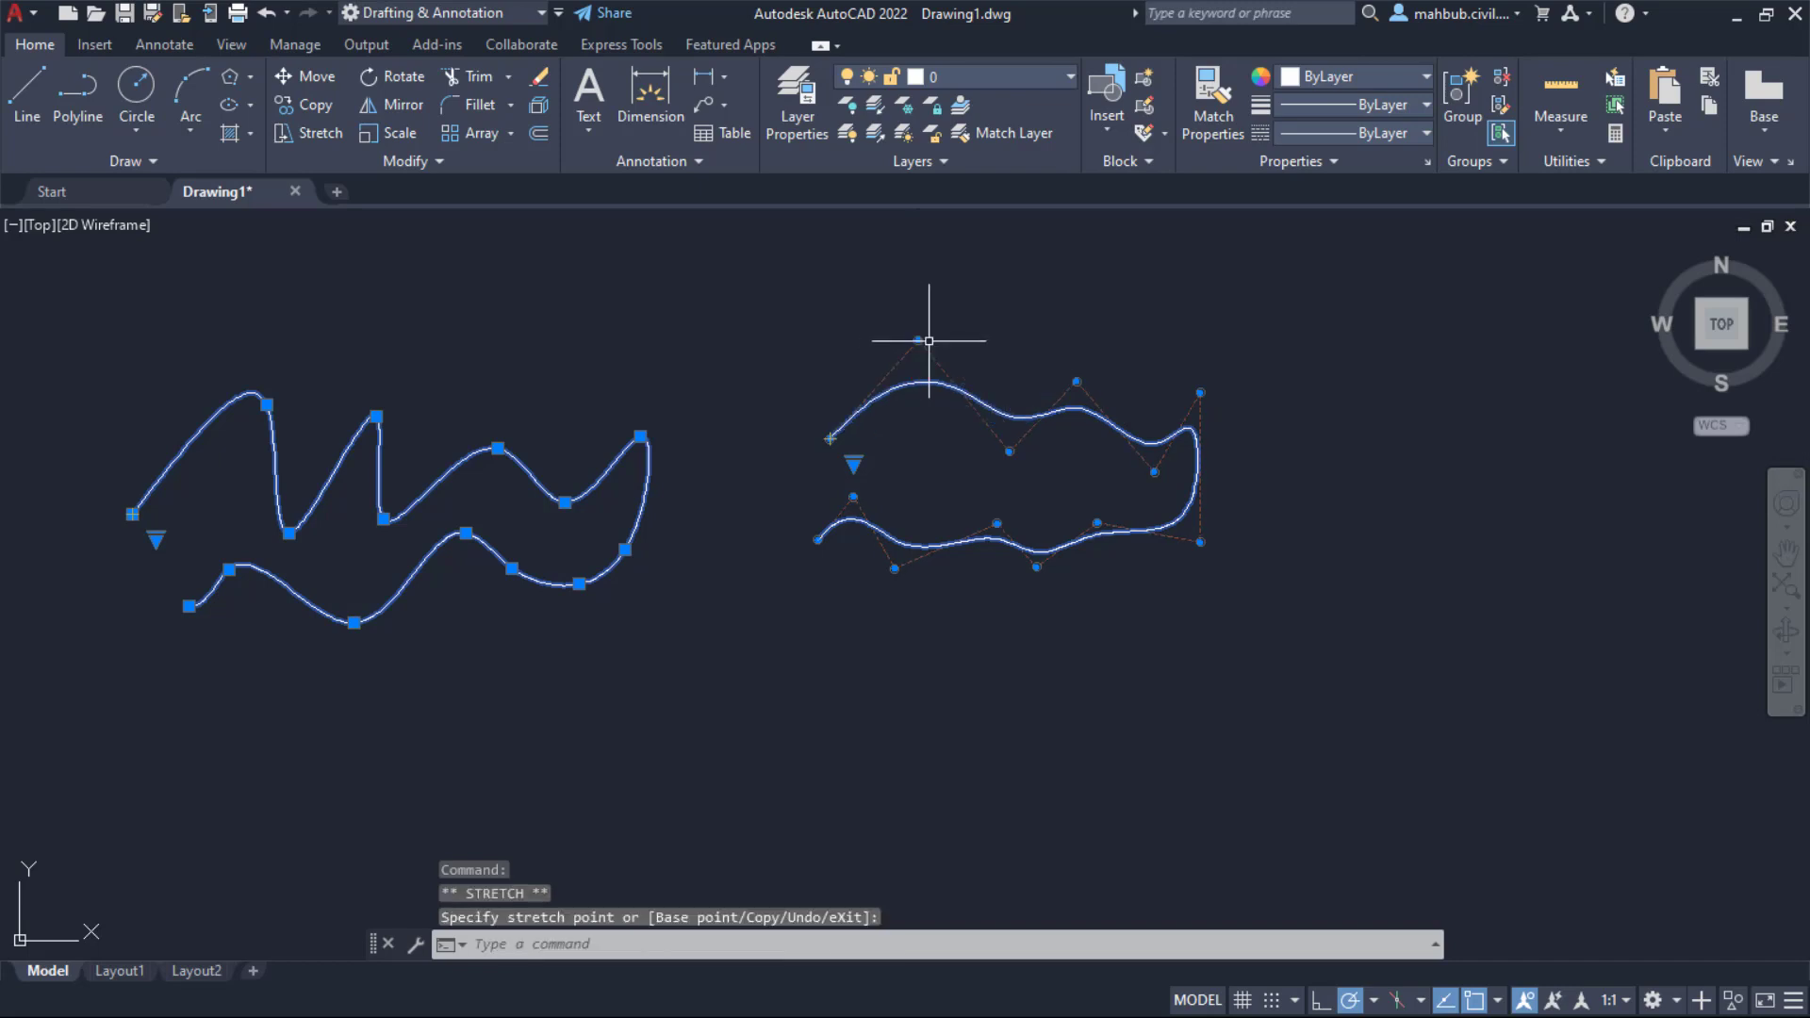
pyautogui.click(993, 509)
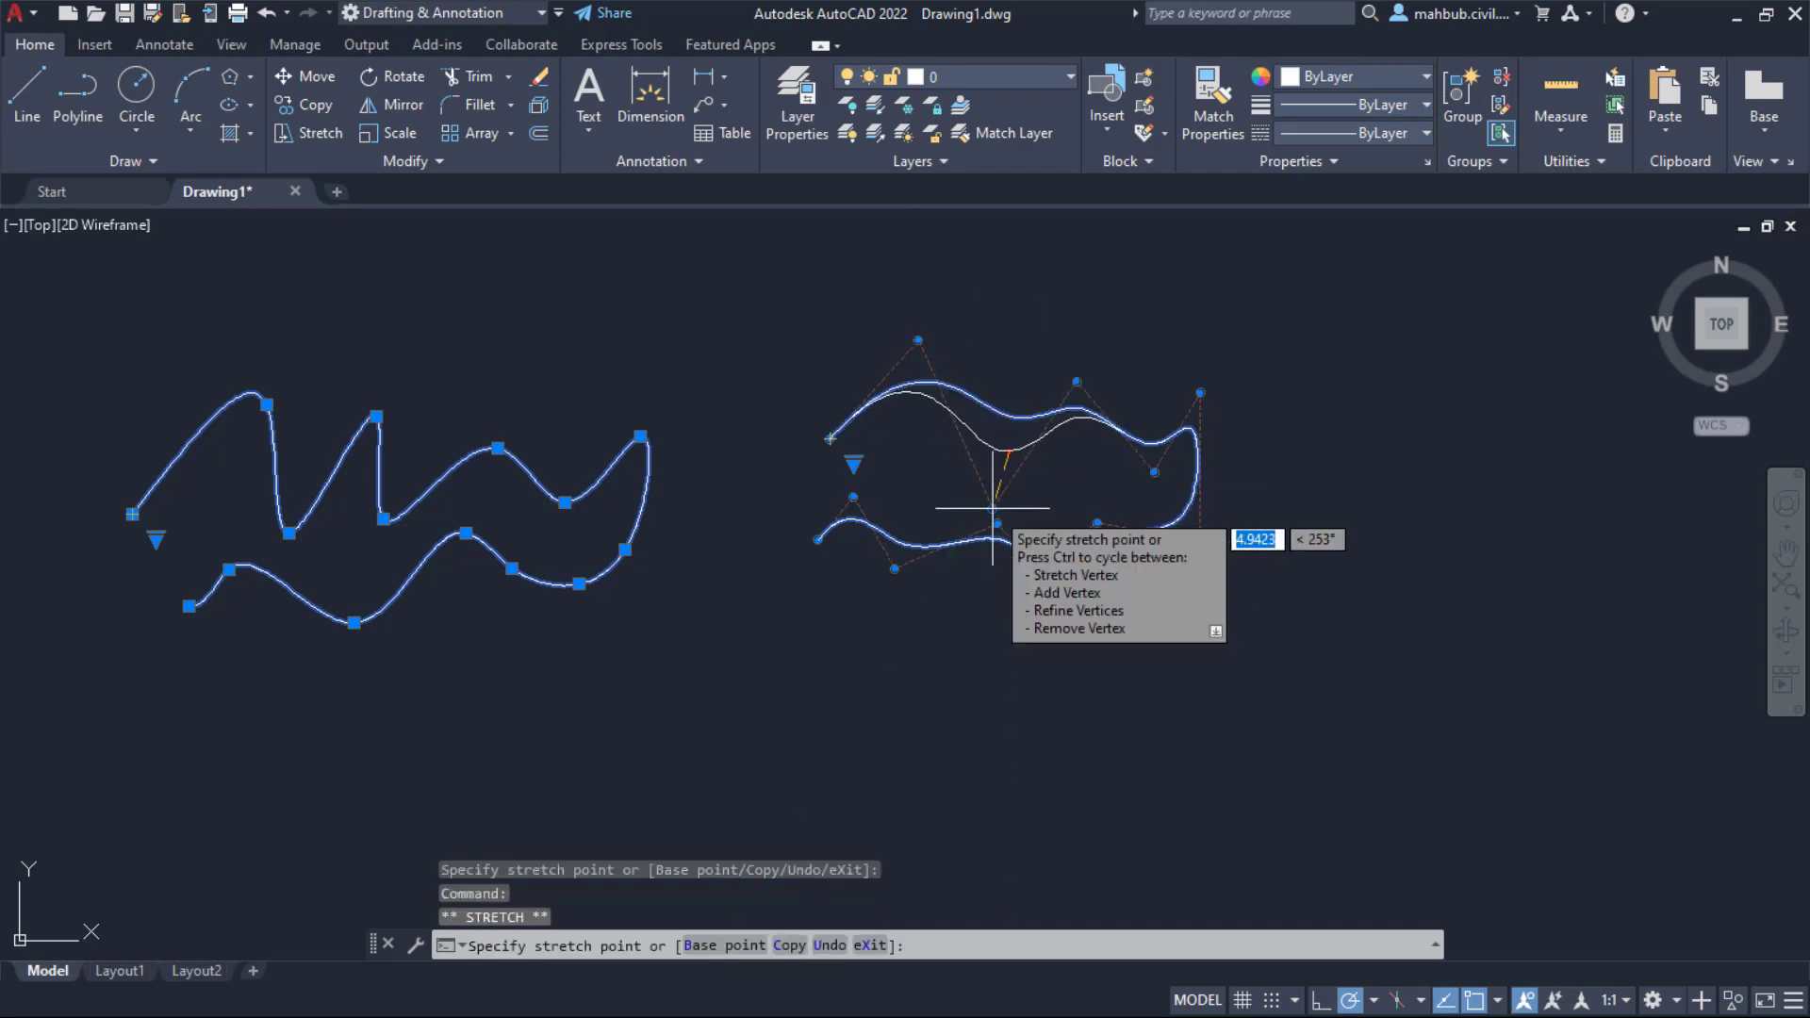
pyautogui.click(1155, 472)
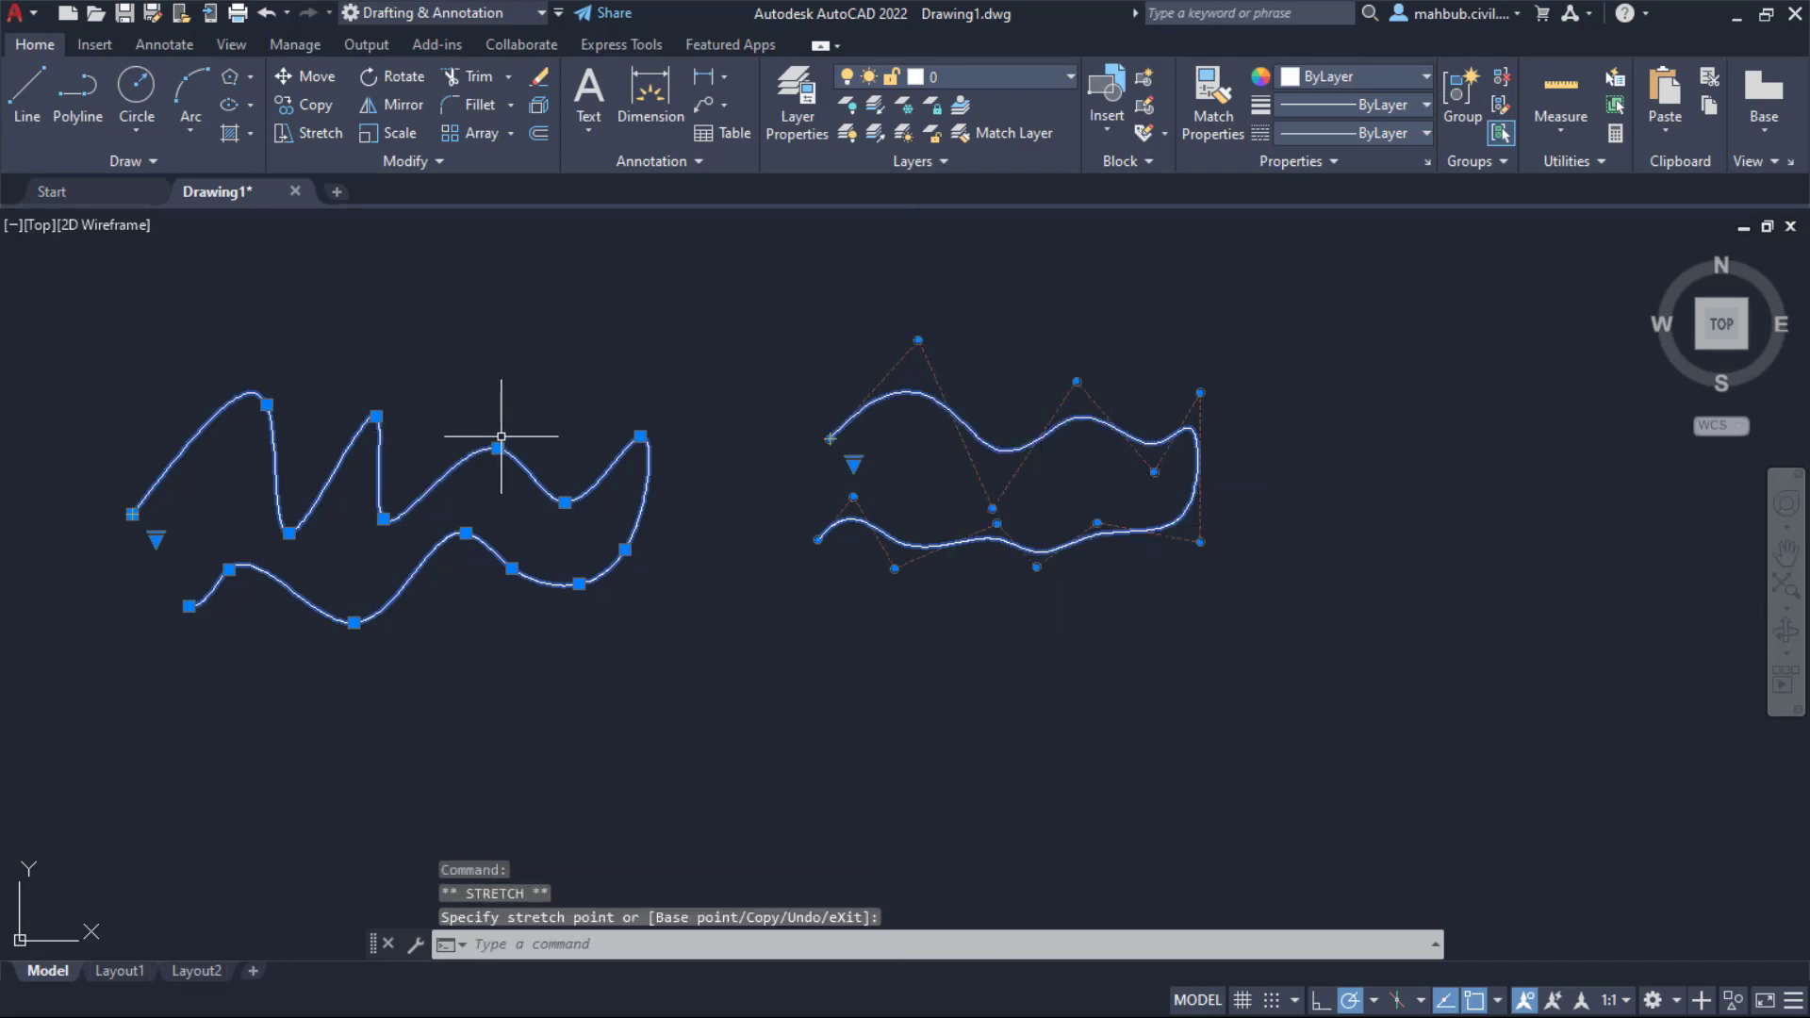
pyautogui.moveTo(498, 448)
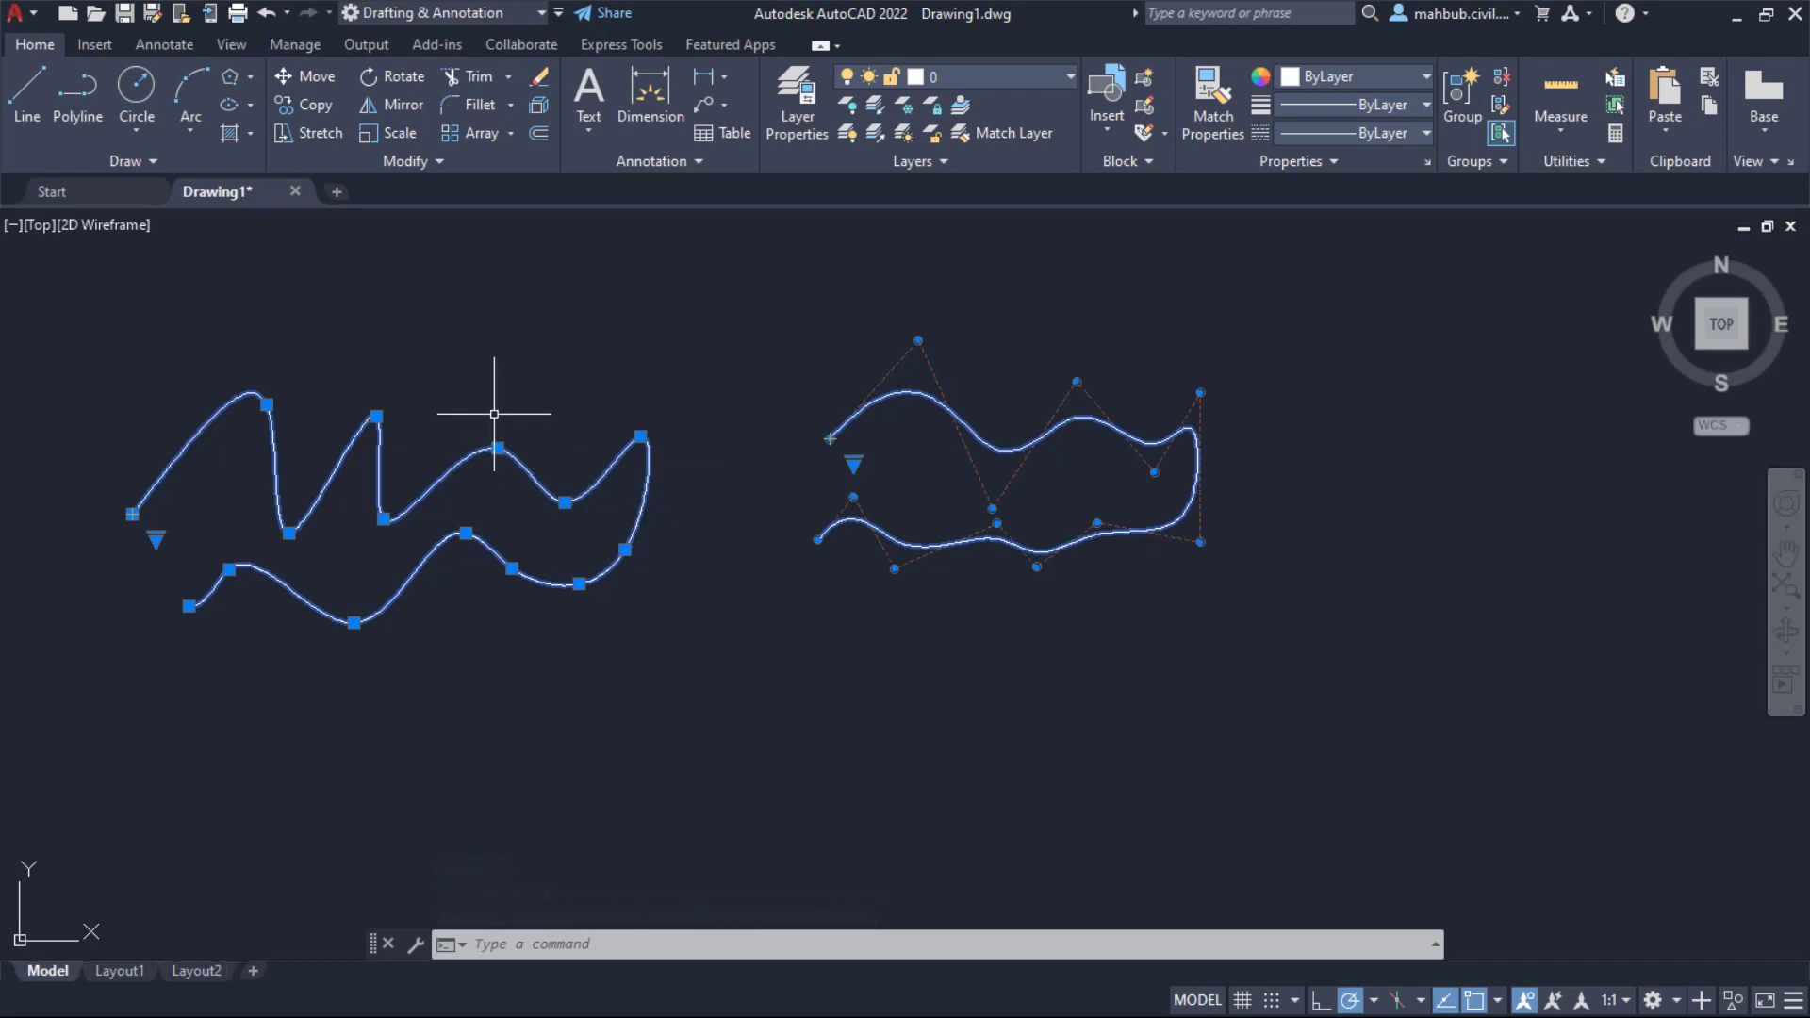
# Step: Switch the right spline to Fit display and the left spline to Control Vertices display, and clear the selection
pyautogui.click(853, 462)
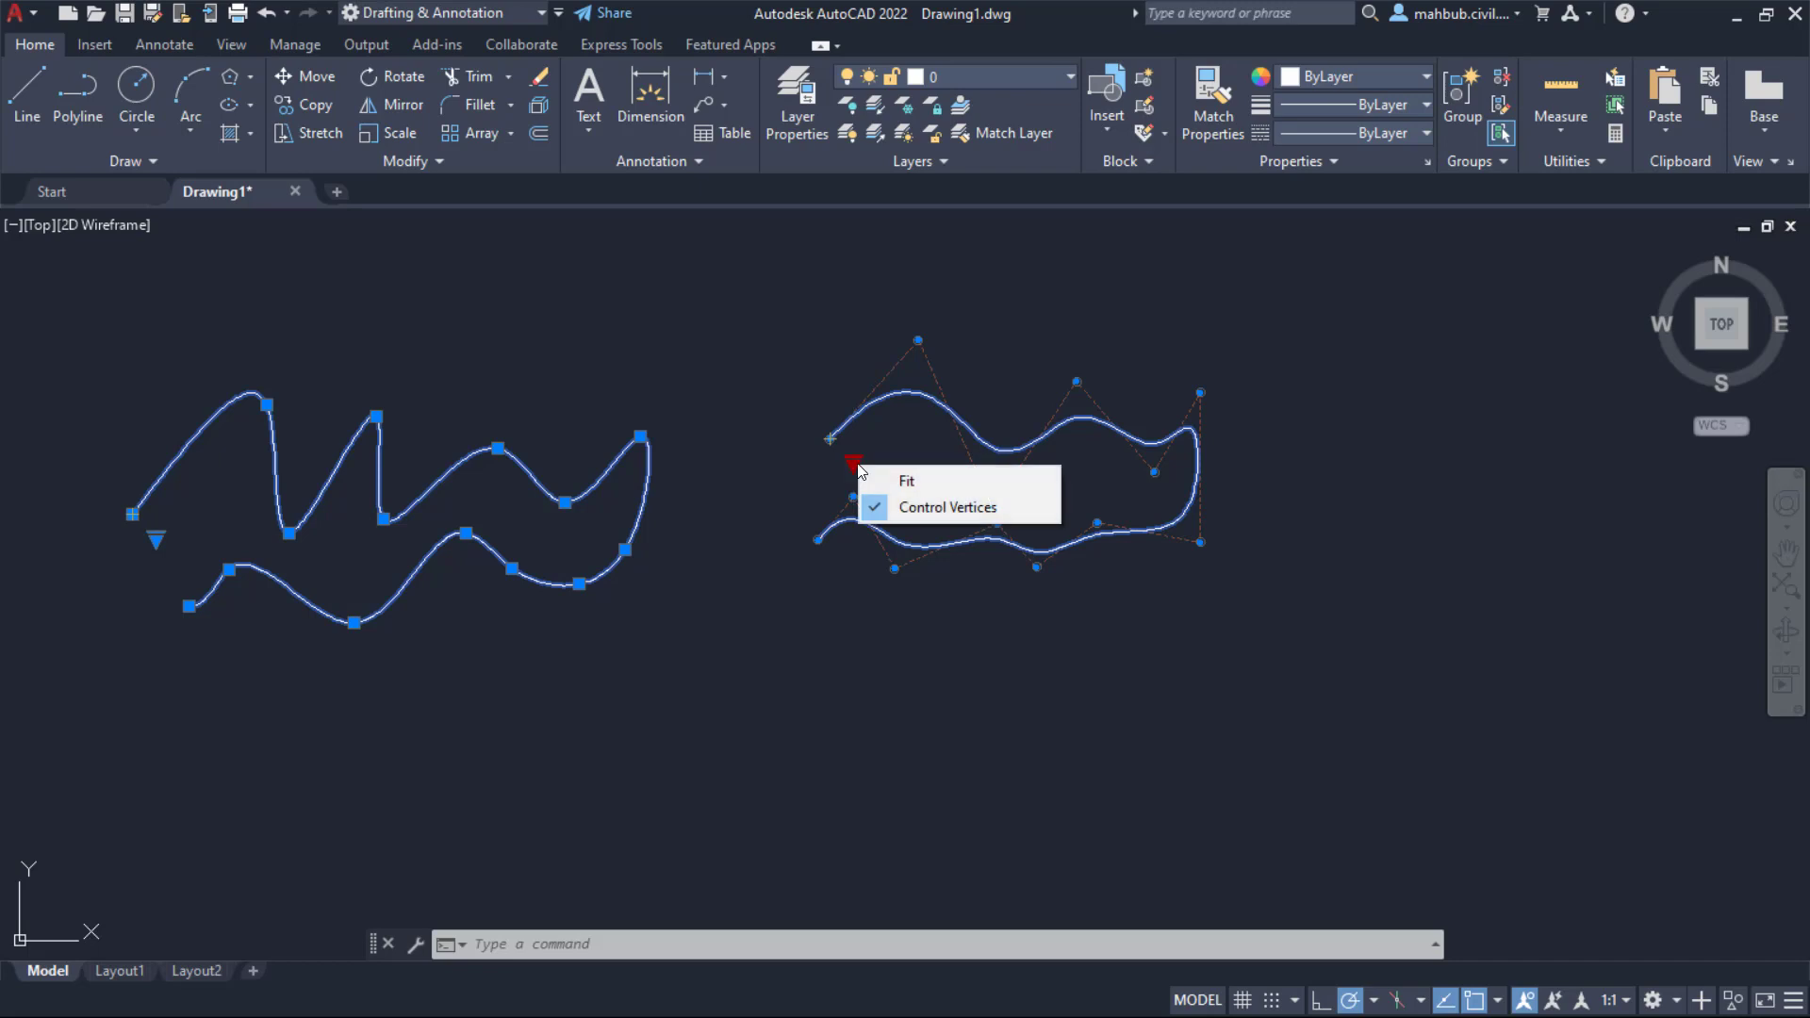
pyautogui.click(911, 483)
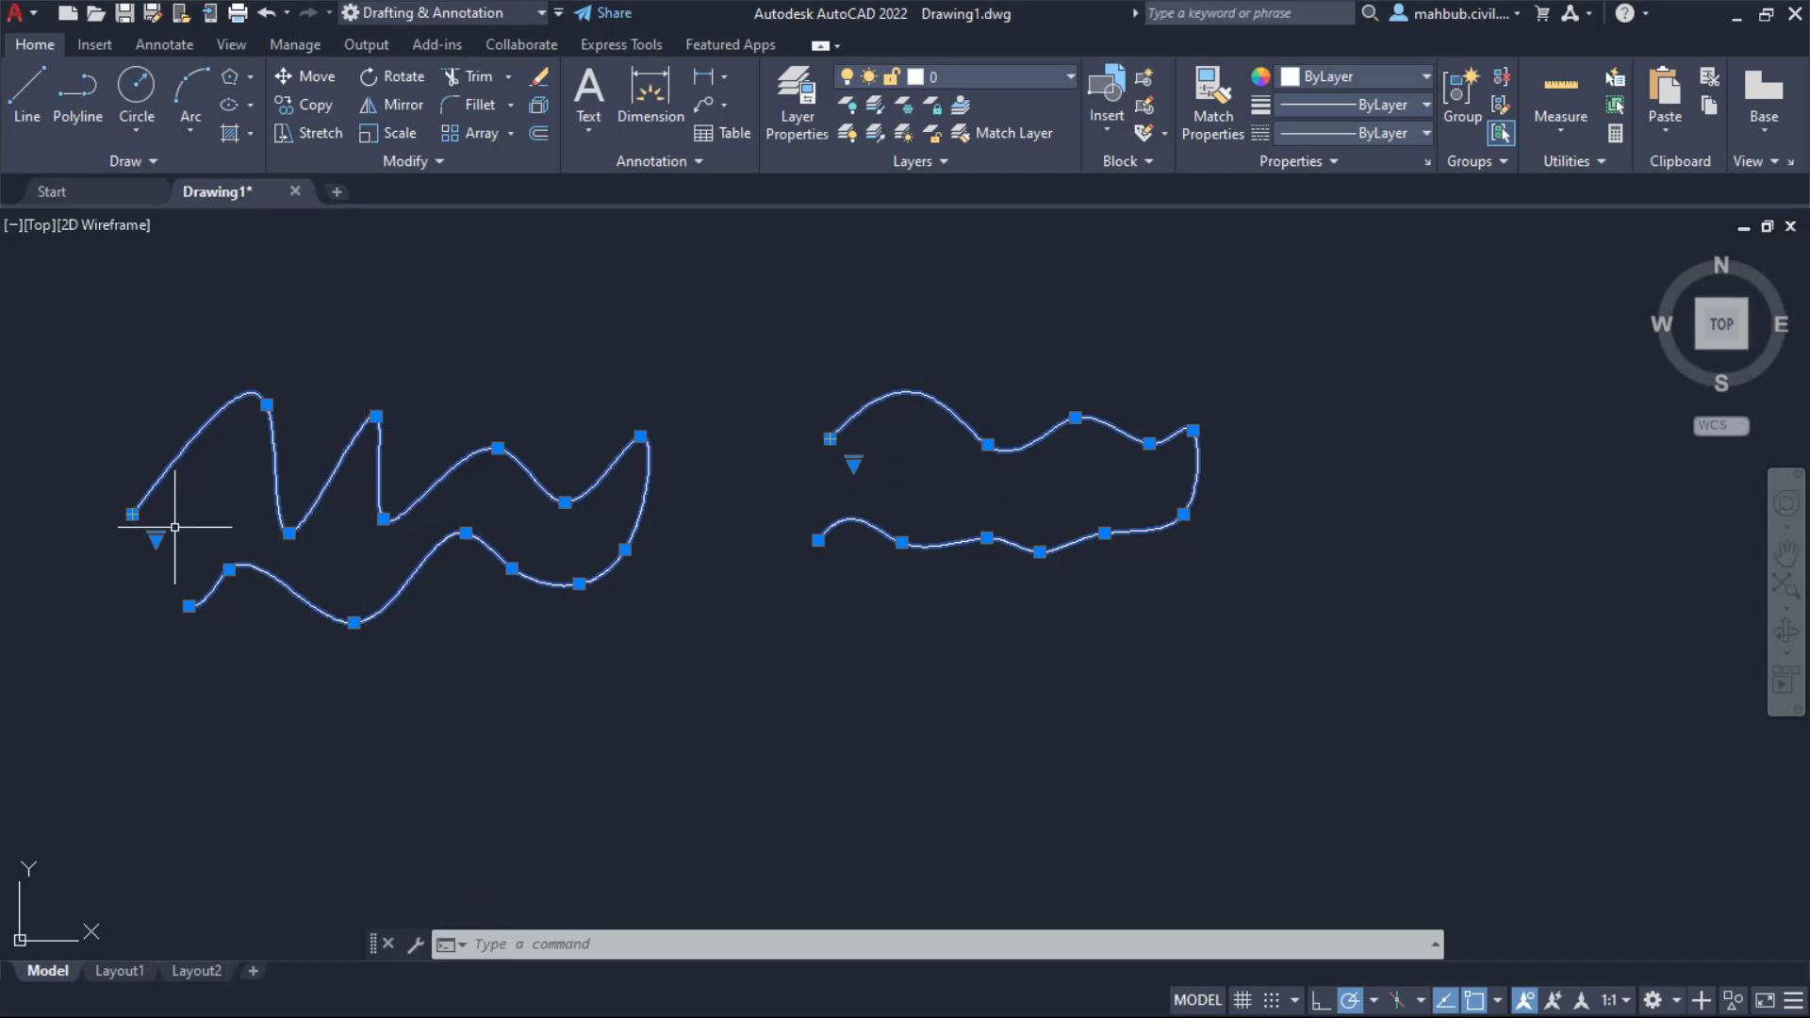
pyautogui.moveTo(156, 538)
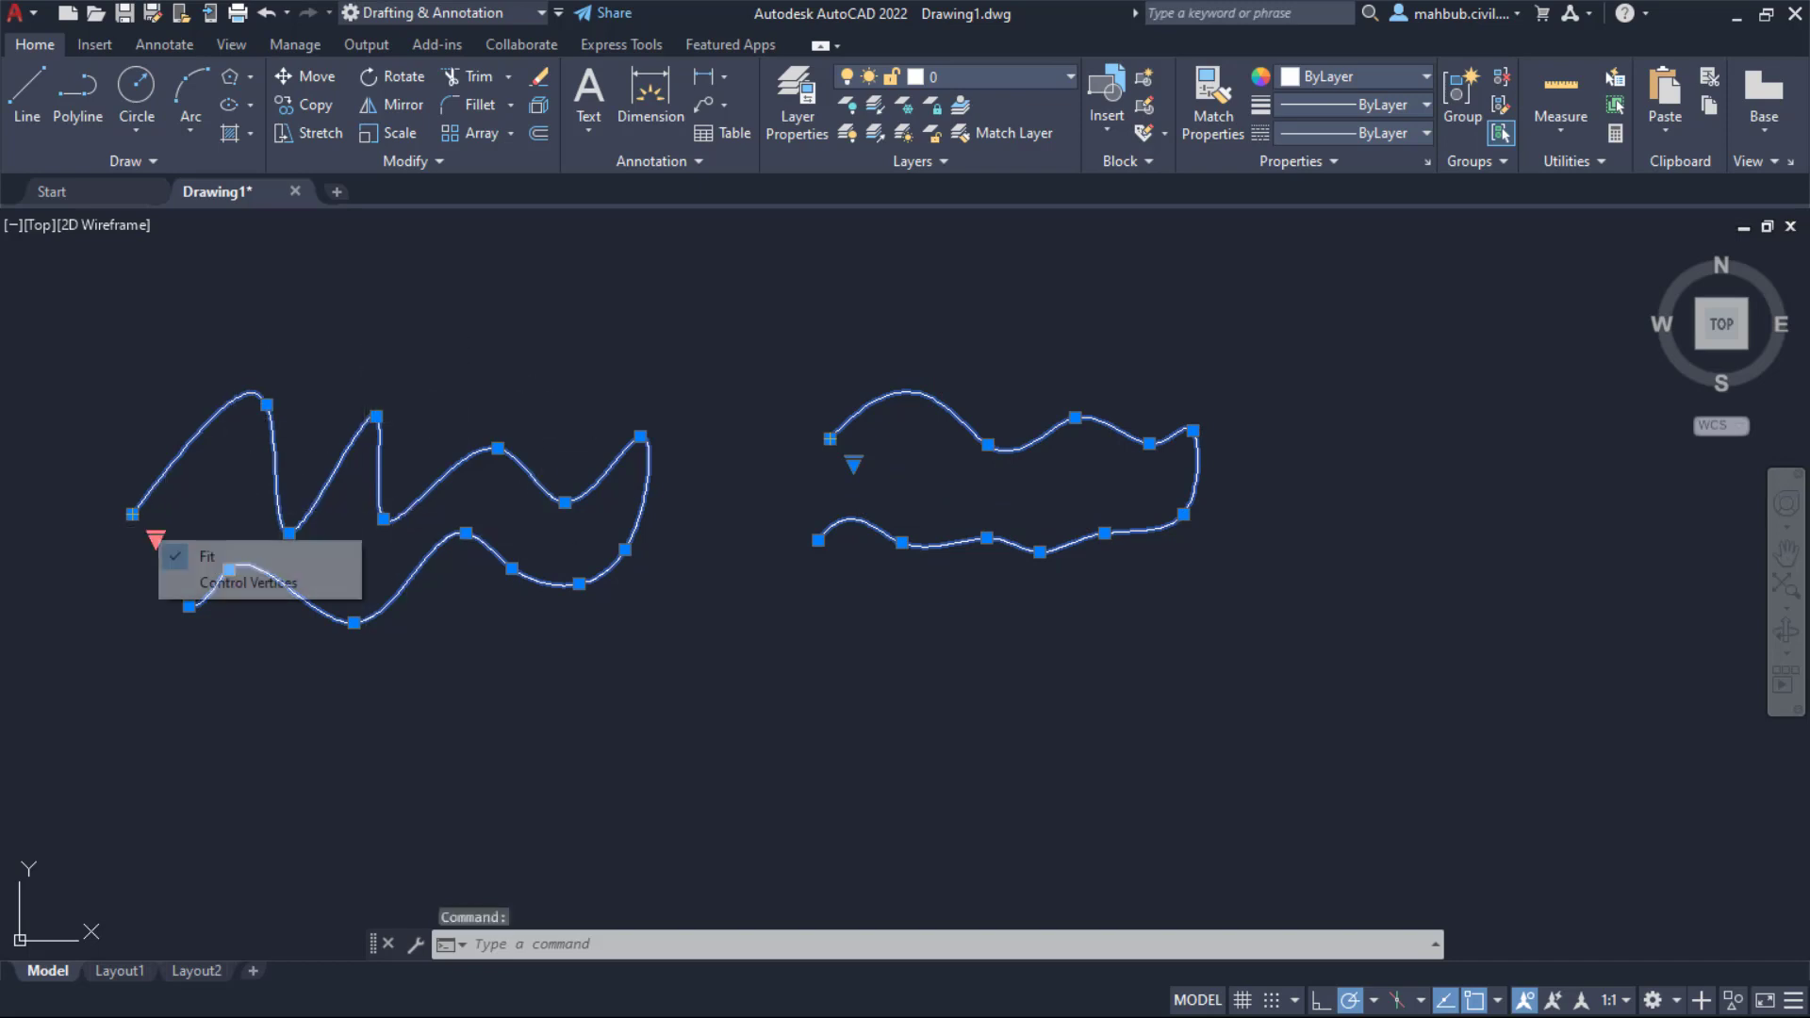
pyautogui.click(238, 585)
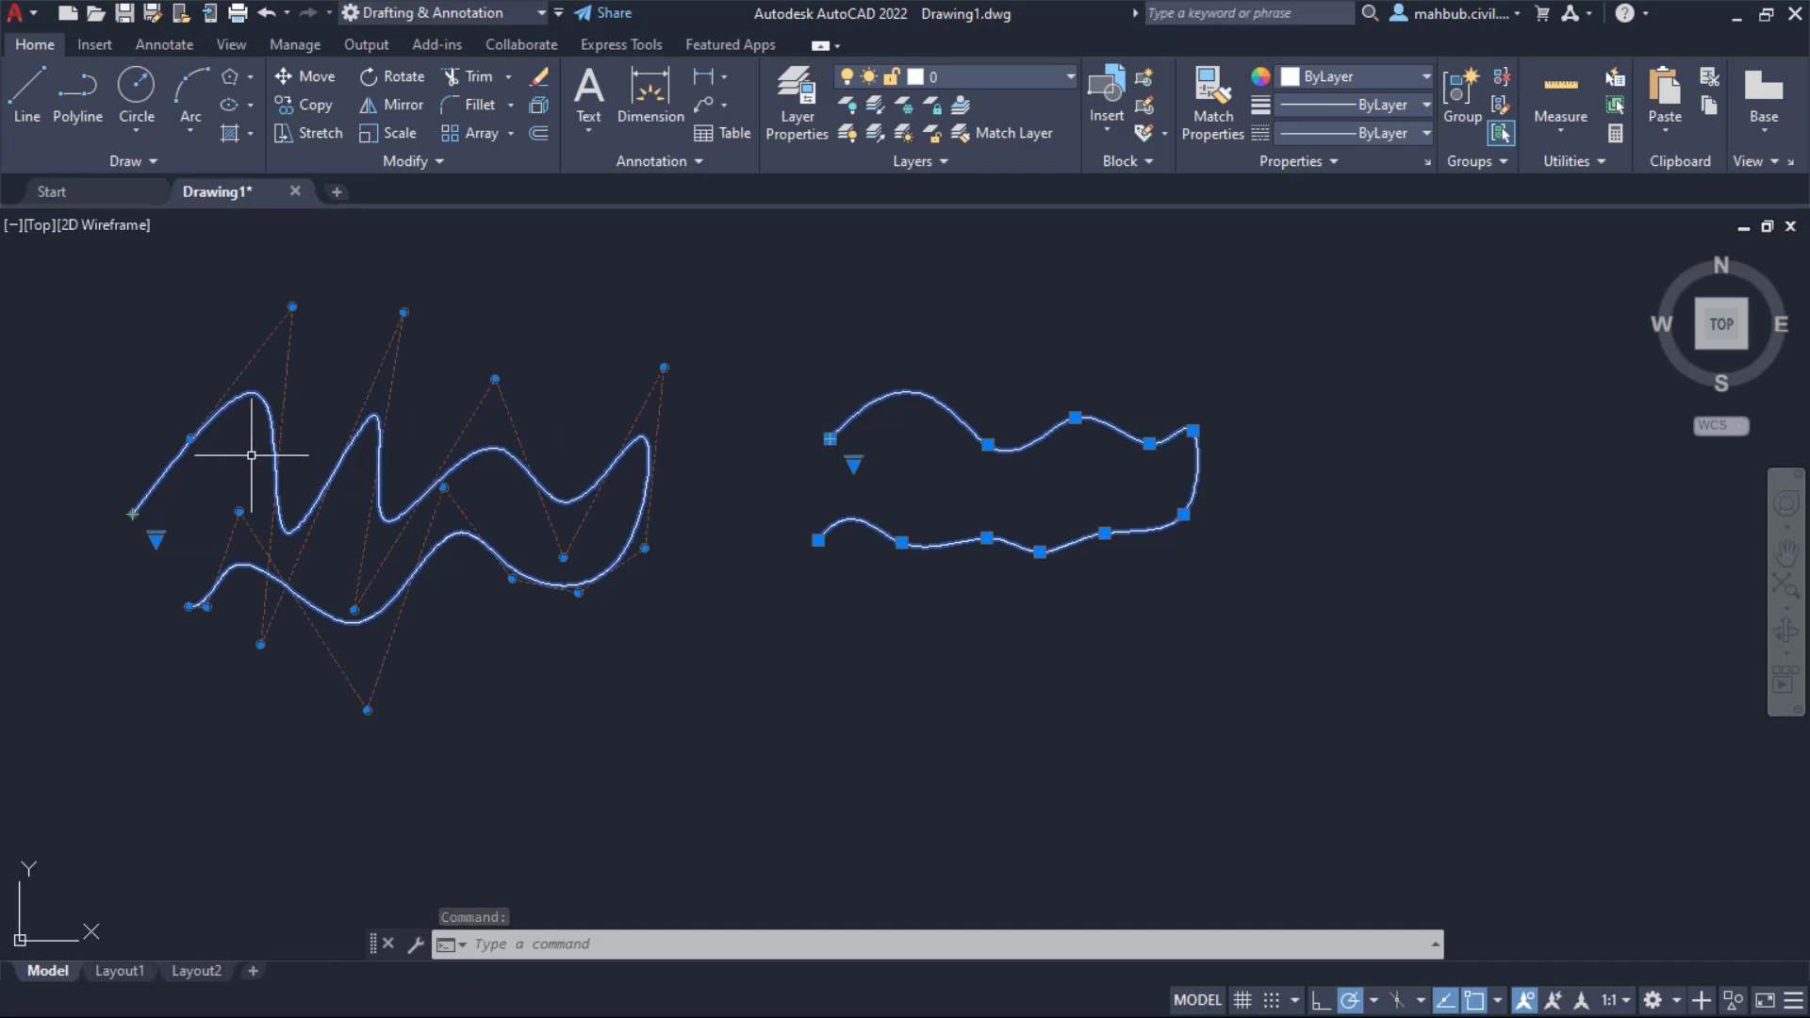
pyautogui.press('Escape')
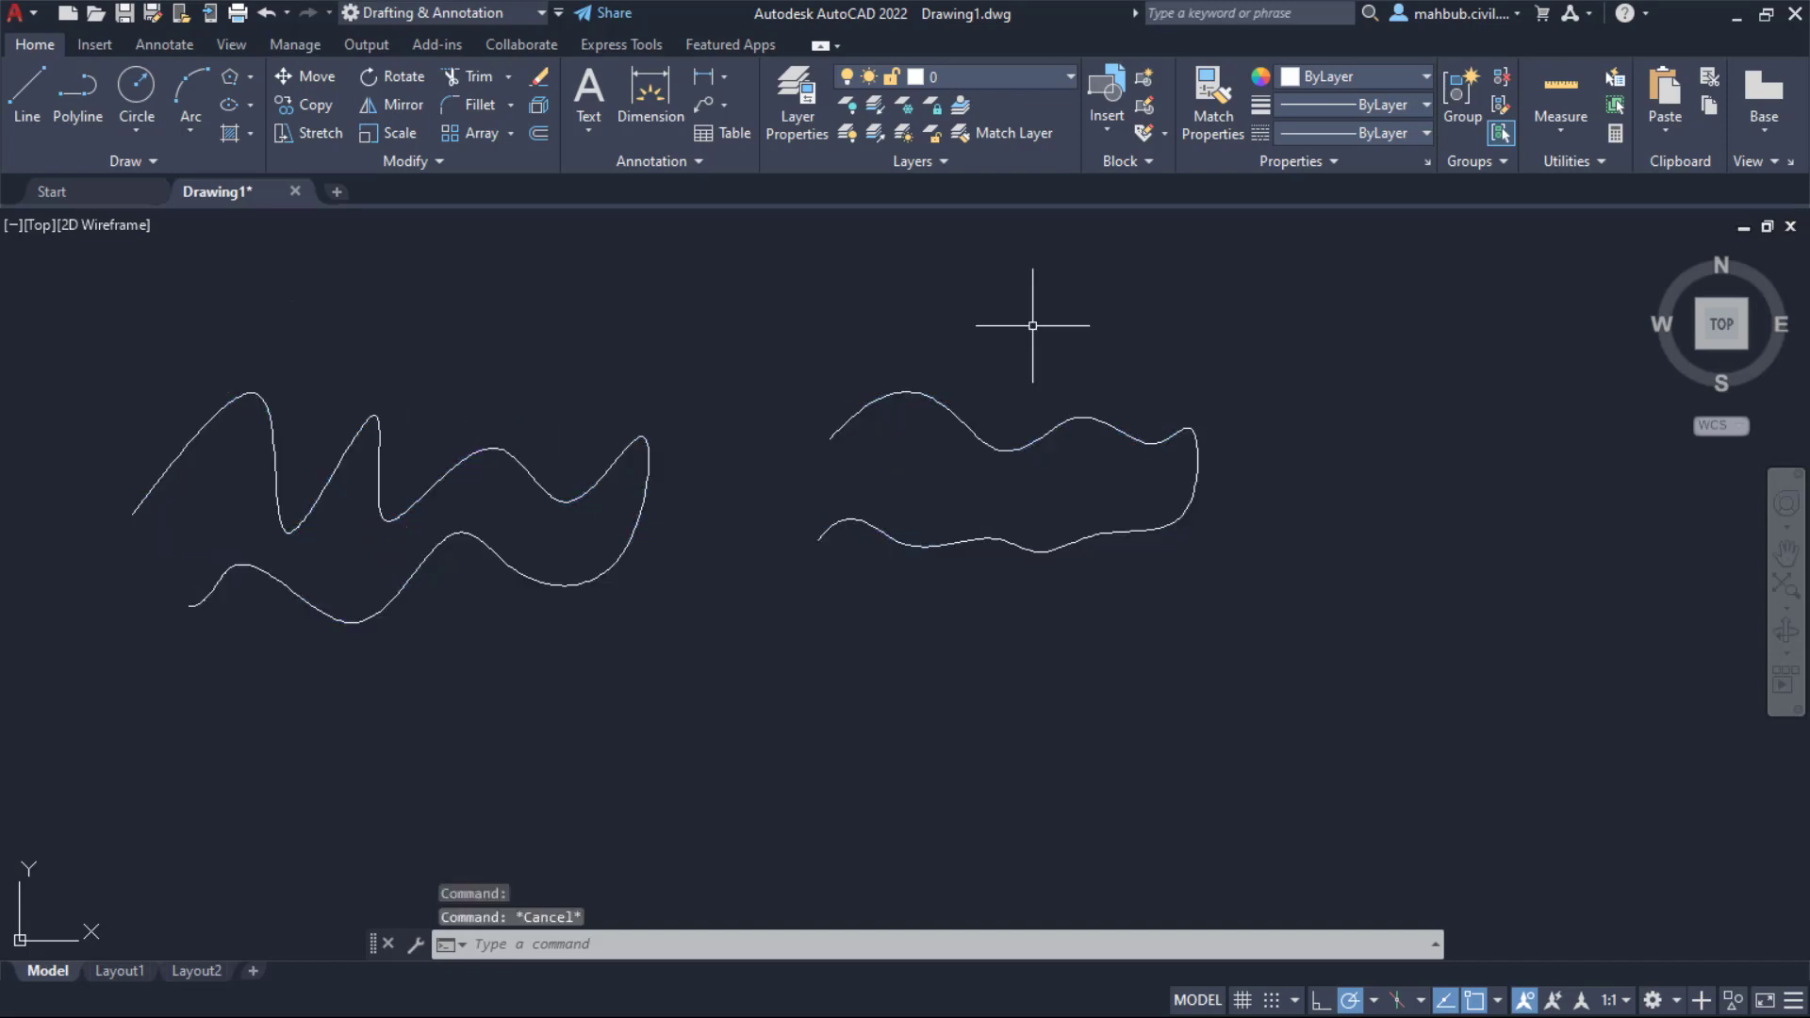